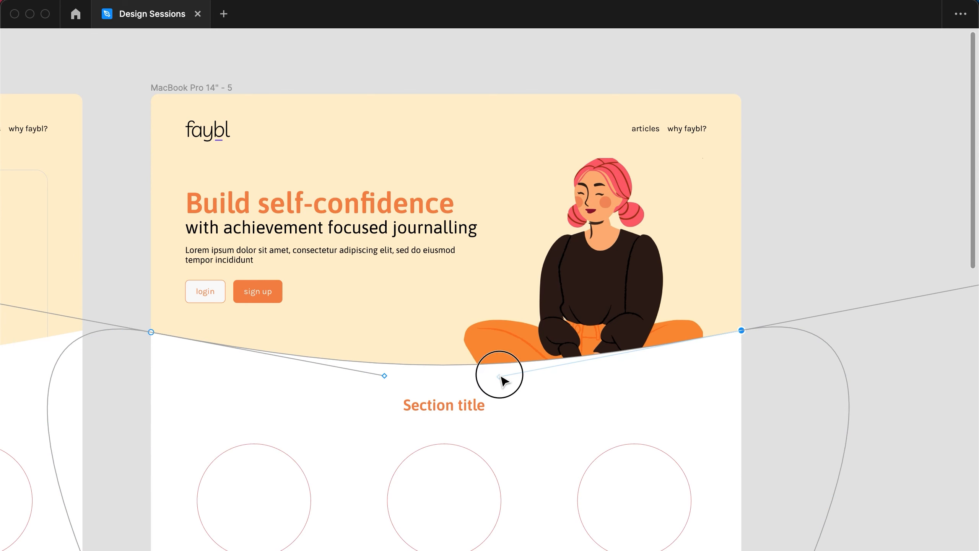
Step: Flatten the curved lower edge of the hero in the MacBook Pro 14" - 5 frame by levelling both curve handles
{"action": "left_click_drag", "start_coordinate": [500, 380], "coordinate": [497, 356]}
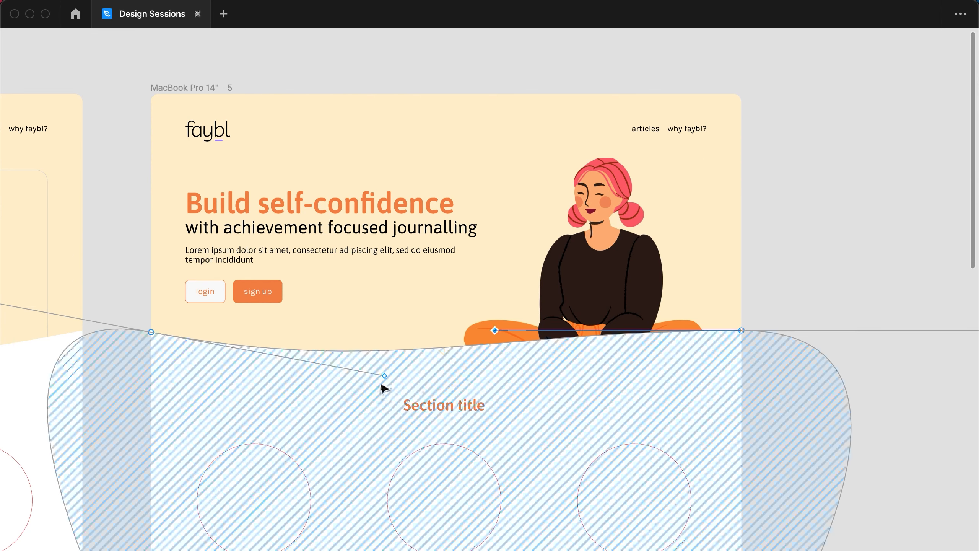
{"action": "left_click", "coordinate": [385, 376]}
{"action": "left_click_drag", "start_coordinate": [385, 377], "coordinate": [386, 348]}
{"action": "left_click", "coordinate": [796, 242]}
{"action": "left_click", "coordinate": [796, 242]}
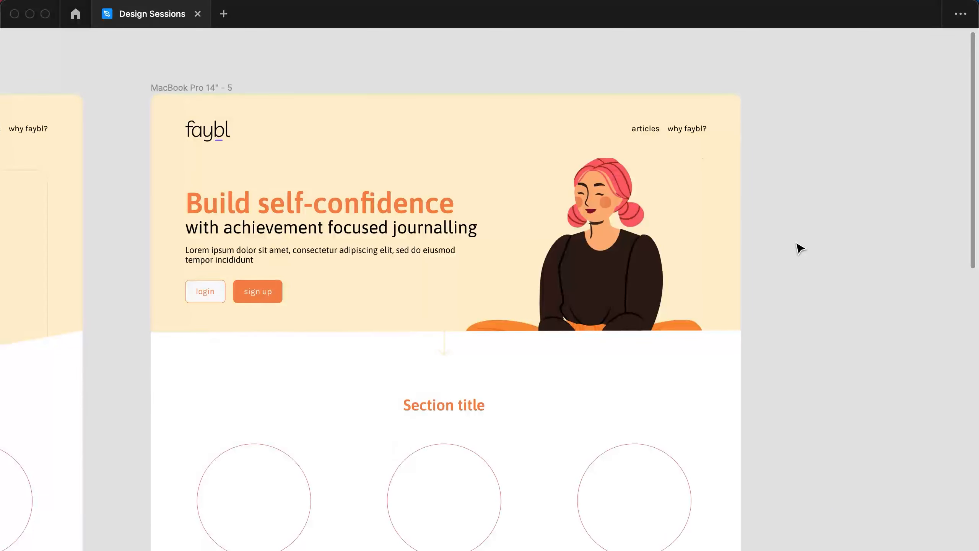
Step: Move the white section and its content down slightly to make the hero area taller
{"action": "left_click_drag", "start_coordinate": [769, 314], "coordinate": [832, 315]}
{"action": "left_click", "coordinate": [665, 355]}
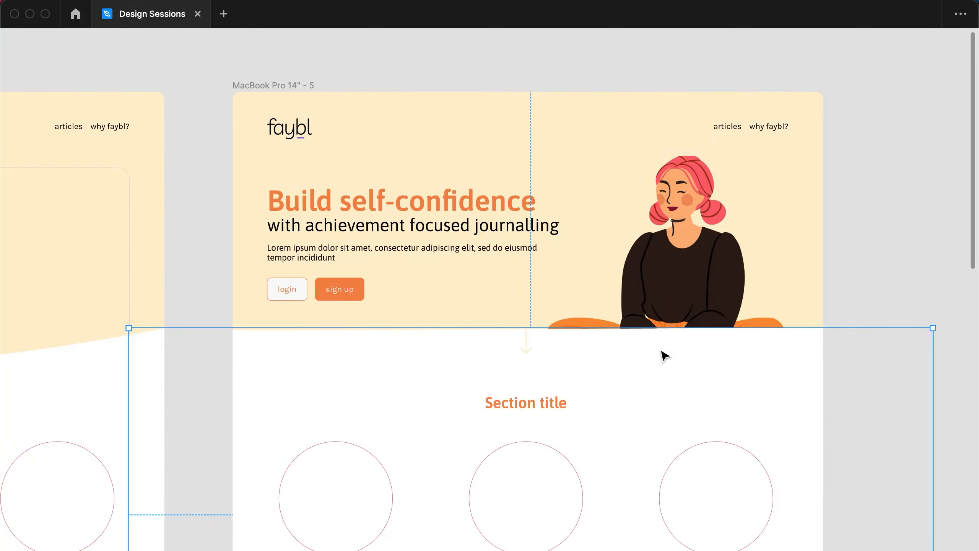
{"action": "key", "text": "shift+Down"}
{"action": "key", "text": "shift+Down"}
{"action": "key", "text": "shift+Down"}
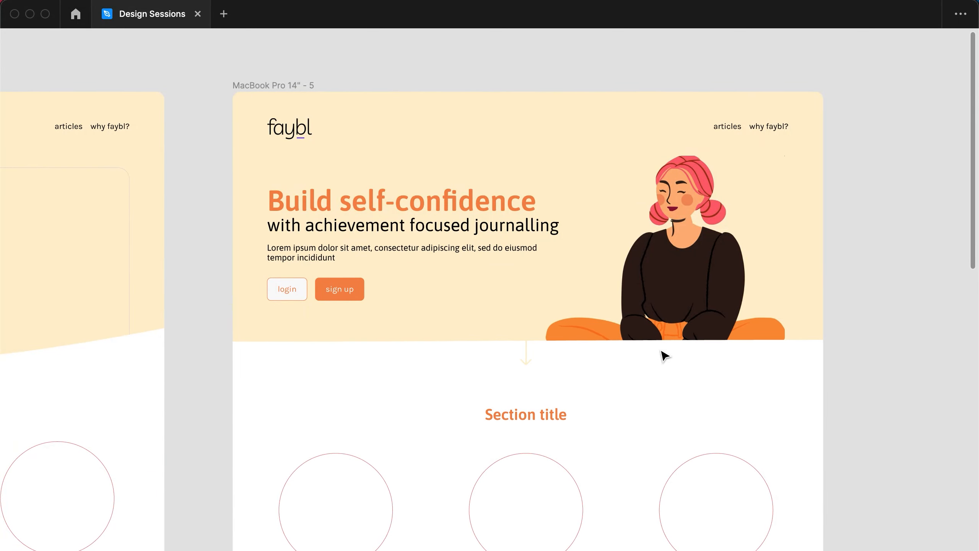
{"action": "key", "text": "shift+Down"}
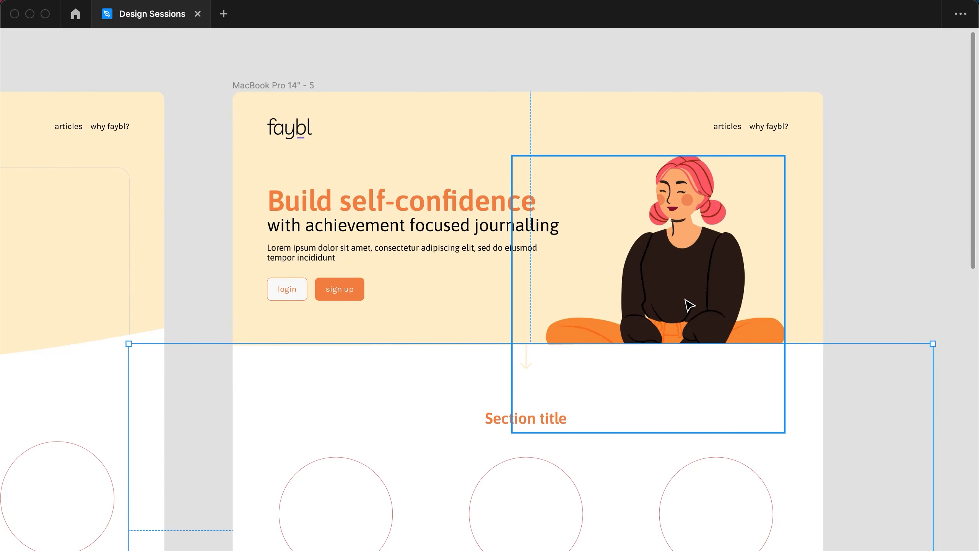
Step: Move the seated woman illustration up and slightly right so more of her legs appear above the white section
{"action": "left_click", "coordinate": [685, 299]}
{"action": "key", "text": "shift+Up"}
{"action": "key", "text": "shift+Up"}
{"action": "key", "text": "shift+Up"}
{"action": "key", "text": "shift+Up"}
{"action": "key", "text": "shift+Up"}
{"action": "key", "text": "shift+Right"}
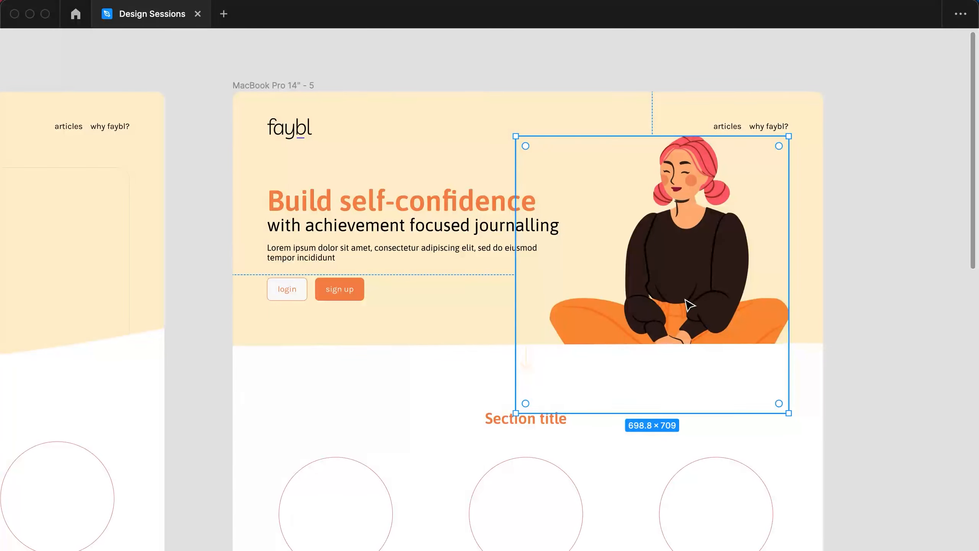
{"action": "left_click", "coordinate": [893, 272]}
{"action": "left_click_drag", "start_coordinate": [832, 320], "coordinate": [776, 292]}
{"action": "left_click", "coordinate": [657, 254]}
{"action": "left_click", "coordinate": [784, 275]}
Step: Delete the down arrow between the hero and the section title
{"action": "left_click_drag", "start_coordinate": [777, 304], "coordinate": [826, 324]}
{"action": "scroll", "coordinate": [826, 324], "scroll_direction": "down", "scroll_amount": 3}
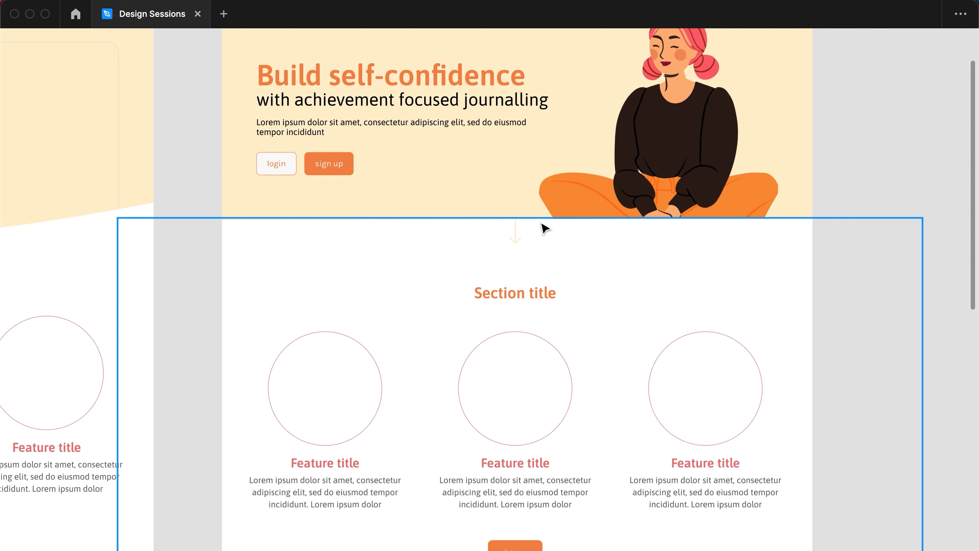
{"action": "left_click", "coordinate": [517, 237]}
{"action": "left_click", "coordinate": [517, 237]}
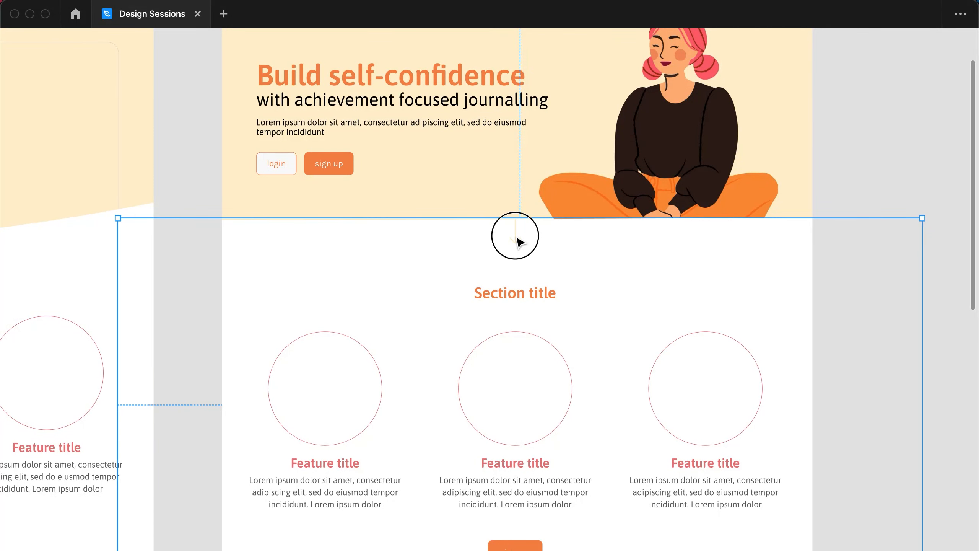
{"action": "left_click", "coordinate": [517, 237]}
{"action": "key", "text": "l"}
{"action": "left_click_drag", "start_coordinate": [515, 218], "coordinate": [515, 242]}
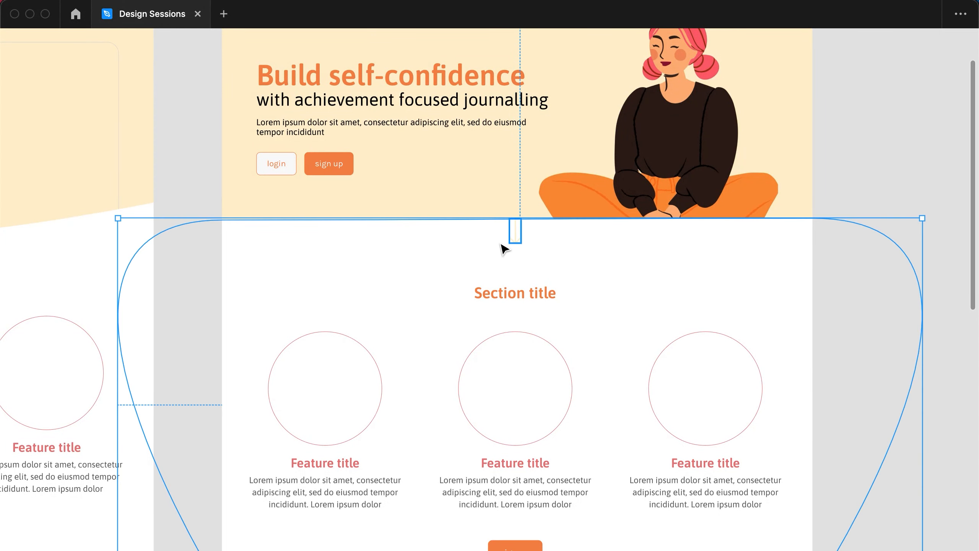
{"action": "scroll", "coordinate": [503, 247], "scroll_direction": "up", "scroll_amount": 5}
{"action": "scroll", "coordinate": [503, 249], "scroll_direction": "down", "scroll_amount": 2}
{"action": "left_click", "coordinate": [528, 234]}
{"action": "key", "text": "Delete"}
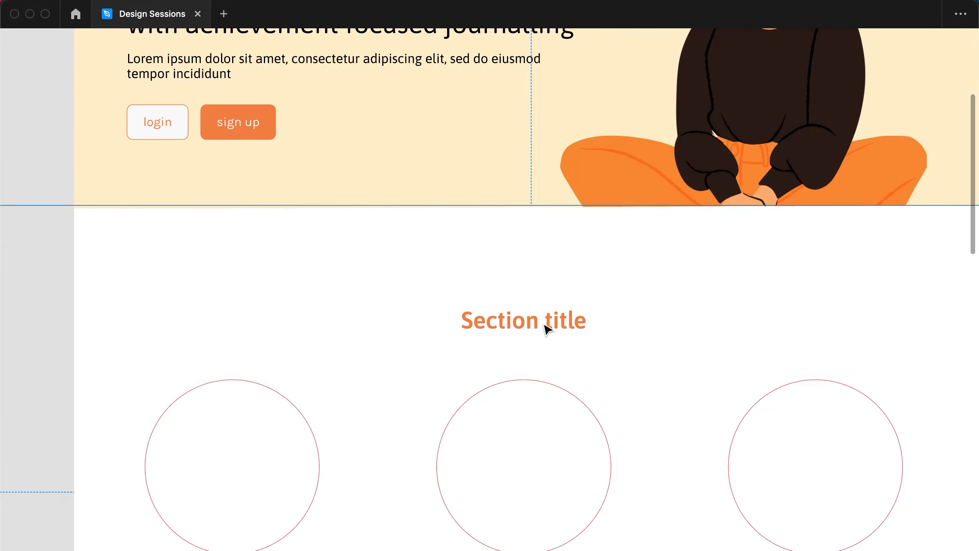
Step: Move the auto-layout block with the section title, three features and sign up button up, closer to the hero
{"action": "scroll", "coordinate": [547, 330], "scroll_direction": "down", "scroll_amount": 6}
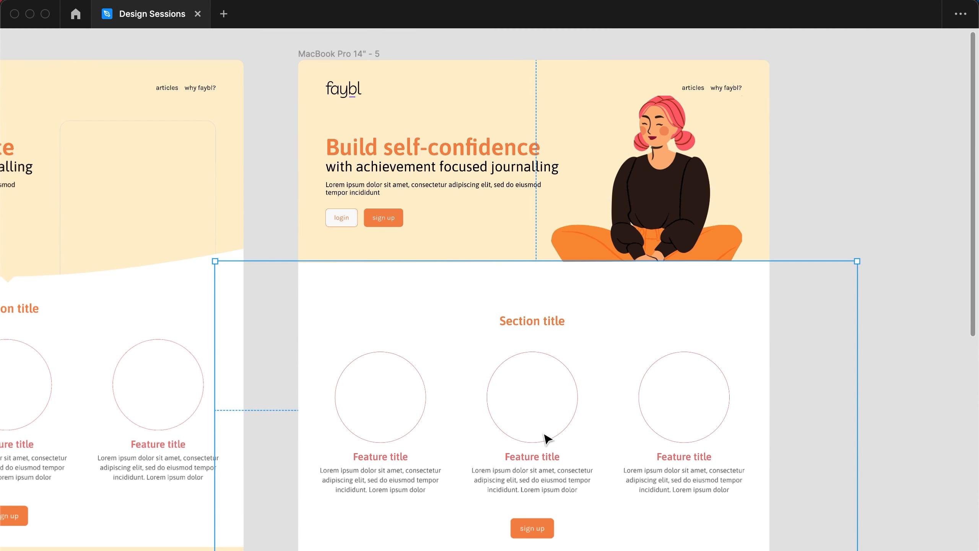
{"action": "key", "text": "shift+a"}
{"action": "scroll", "coordinate": [516, 470], "scroll_direction": "down", "scroll_amount": 2}
{"action": "scroll", "coordinate": [516, 470], "scroll_direction": "right", "scroll_amount": 3}
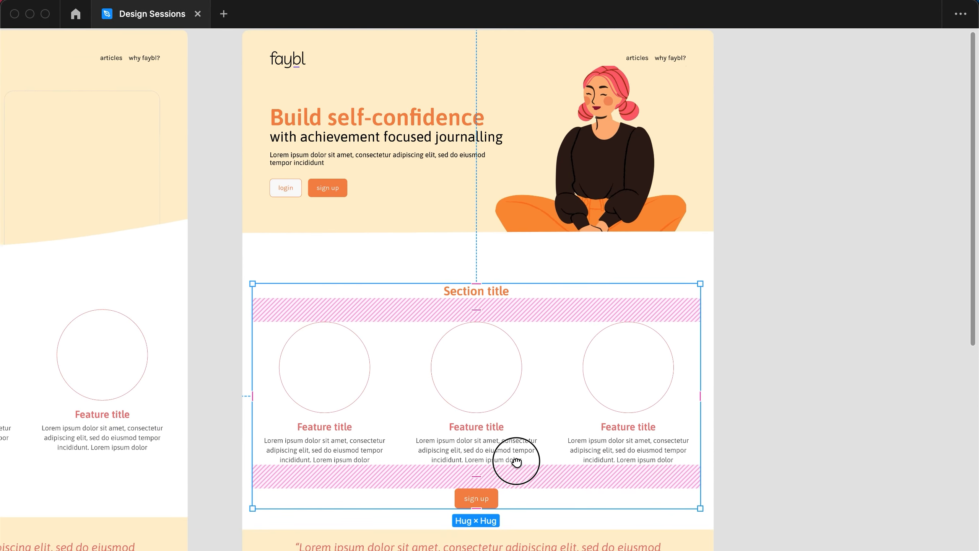
{"action": "key", "text": "shift+Up"}
{"action": "key", "text": "shift+Up"}
{"action": "key", "text": "shift+Up"}
{"action": "key", "text": "shift+Up"}
{"action": "key", "text": "shift+Up"}
{"action": "key", "text": "shift+Up"}
{"action": "key", "text": "shift+Up"}
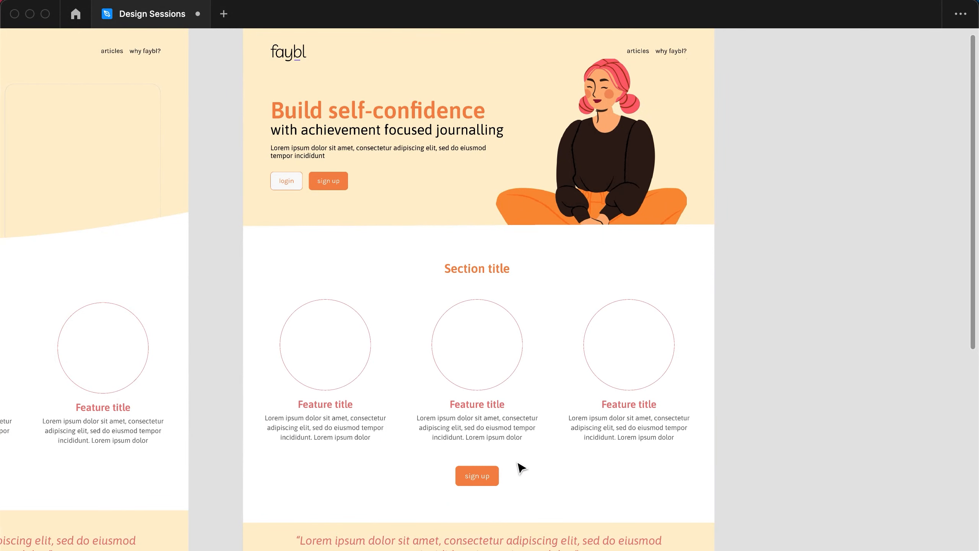
{"action": "key", "text": "shift+Up"}
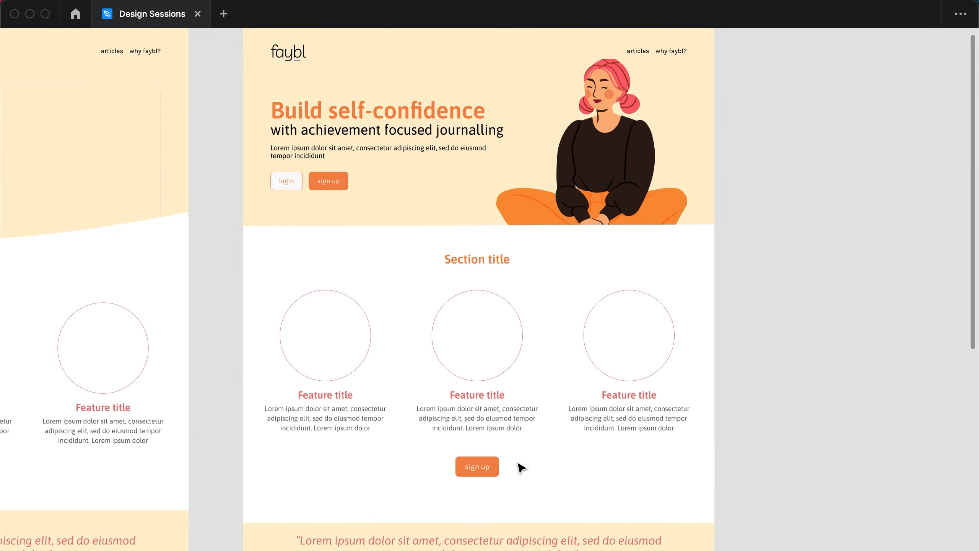
{"action": "key", "text": "Down"}
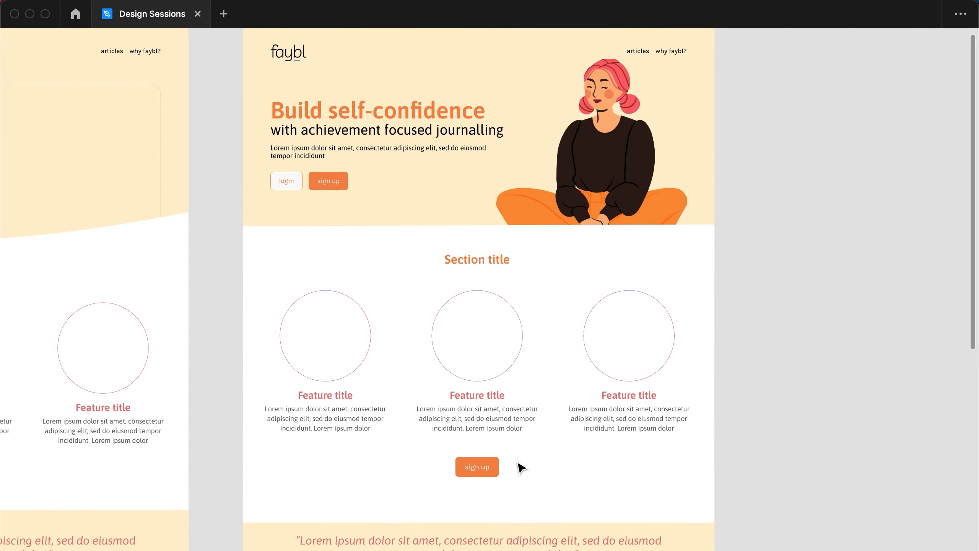
{"action": "left_click", "coordinate": [776, 383]}
Step: Copy the diamond pointer from the hero edge of MacBook Pro 14" - 4 into frame 5 and raise it so only its tip points below the hero
{"action": "left_click_drag", "start_coordinate": [547, 365], "coordinate": [769, 382]}
{"action": "left_click_drag", "start_coordinate": [429, 359], "coordinate": [540, 374]}
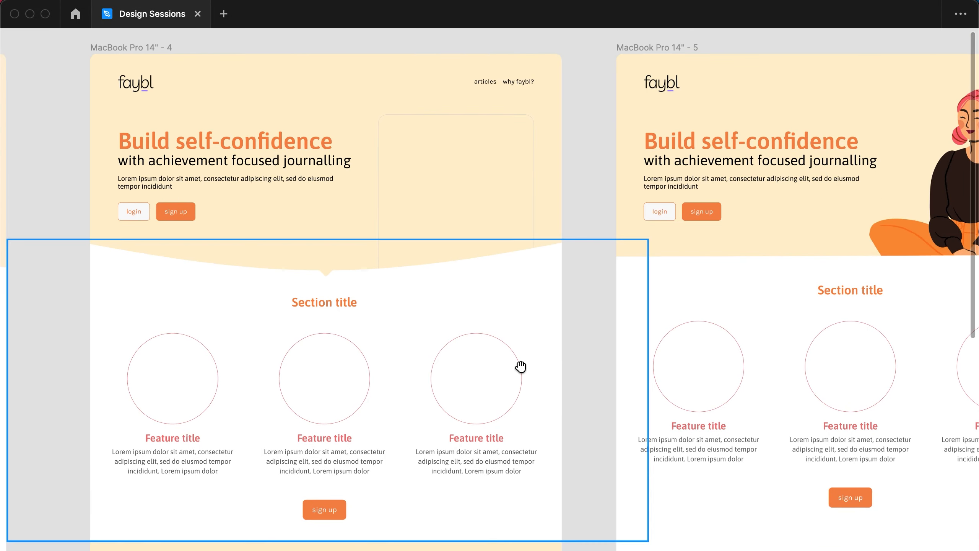
{"action": "left_click", "coordinate": [323, 267]}
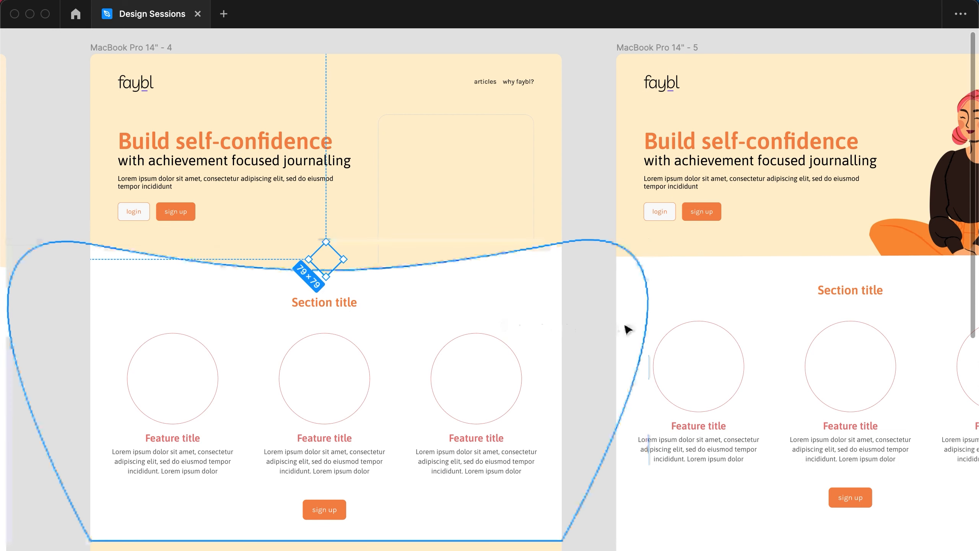
{"action": "scroll", "coordinate": [453, 313], "scroll_direction": "right", "scroll_amount": 10}
{"action": "scroll", "coordinate": [499, 339], "scroll_direction": "right", "scroll_amount": 6}
{"action": "key", "text": "ctrl+v"}
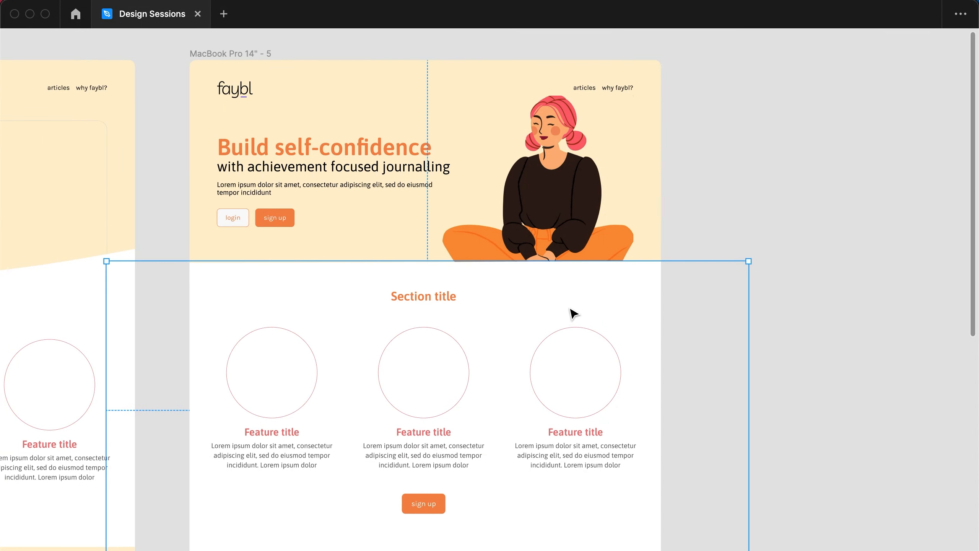
{"action": "key", "text": "shift+Up"}
{"action": "key", "text": "shift+Up"}
{"action": "key", "text": "shift+Up"}
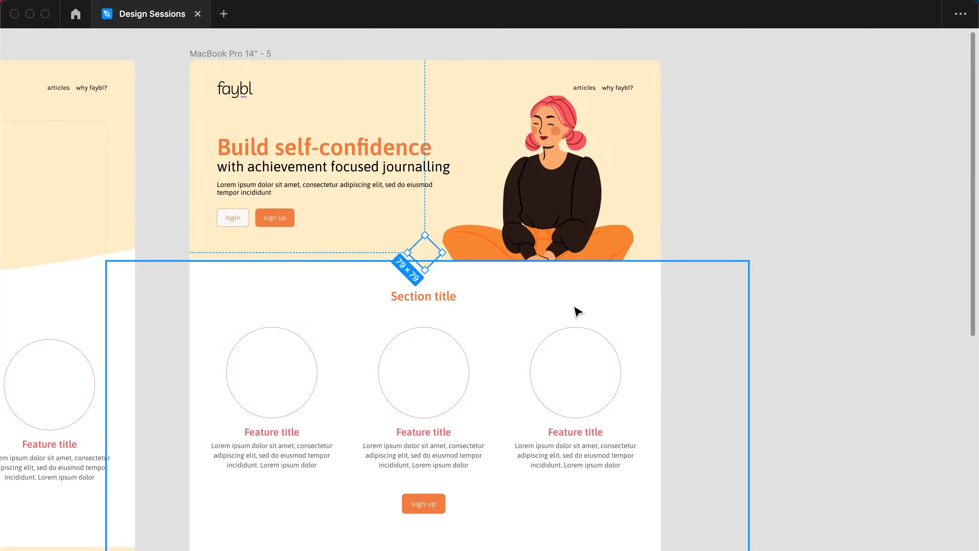
{"action": "left_click", "coordinate": [751, 247]}
Step: Shift the testimonial quote text down slightly within its cream band
{"action": "left_click_drag", "start_coordinate": [573, 323], "coordinate": [680, 250]}
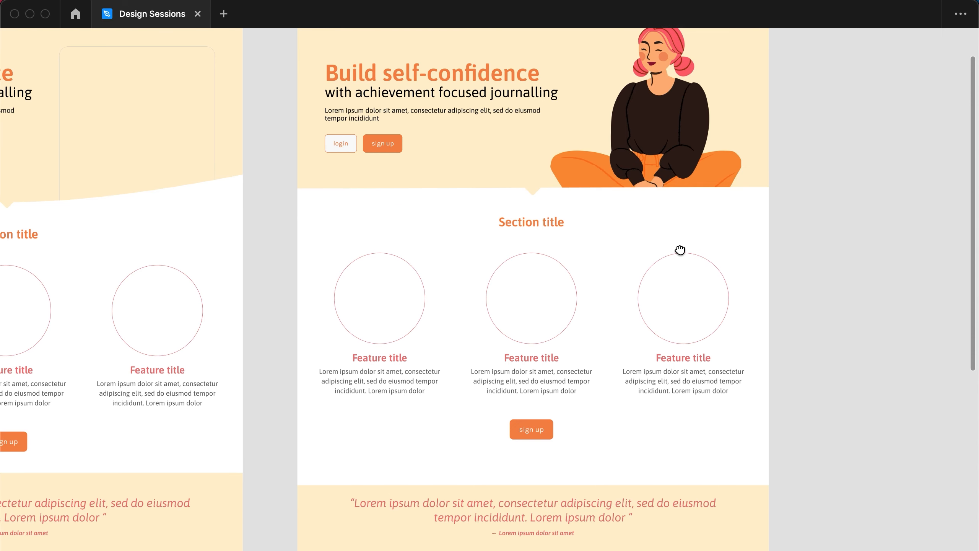
{"action": "scroll", "coordinate": [780, 280], "scroll_direction": "down", "scroll_amount": 5}
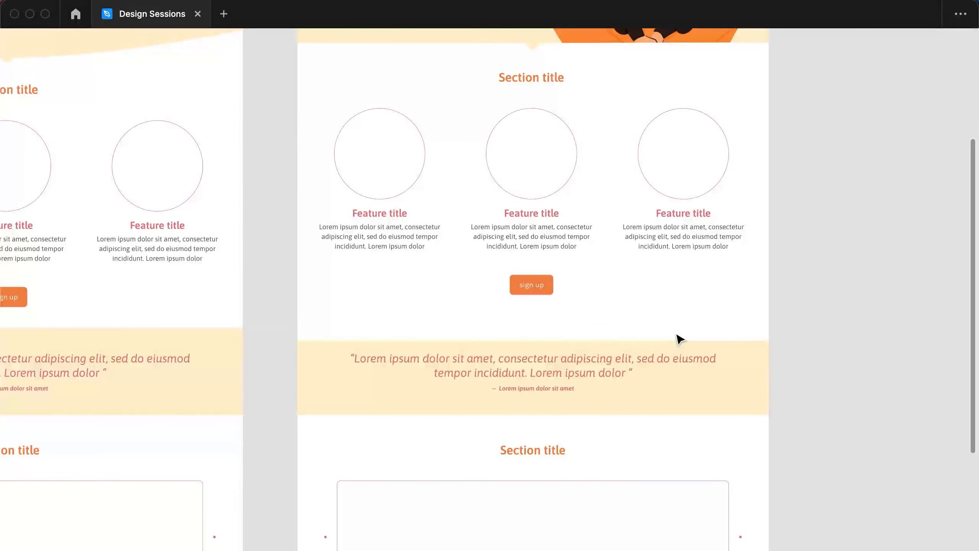
{"action": "left_click", "coordinate": [619, 353]}
{"action": "key", "text": "shift+Down"}
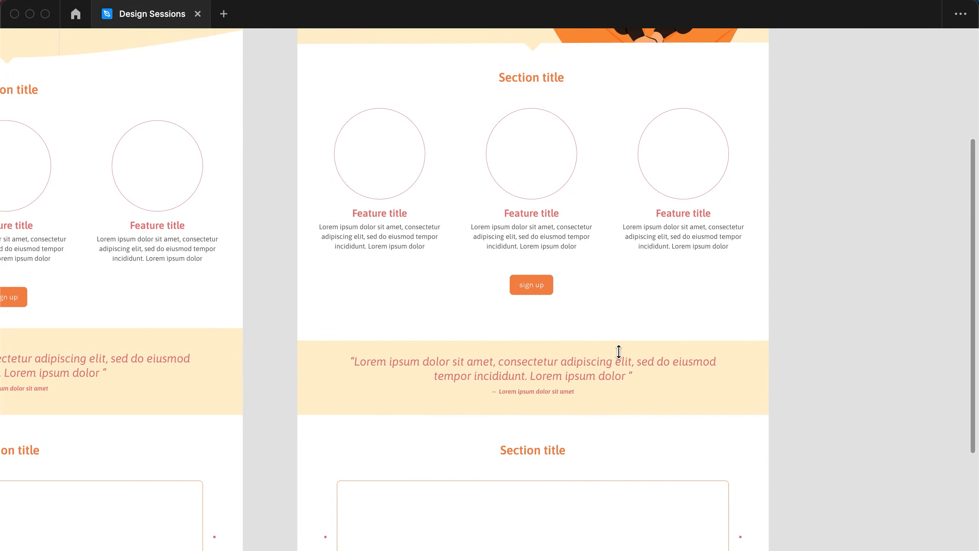
Step: Review the spacing and layout of the whole MacBook Pro 14" - 5 page, from the hero to the lower sections
{"action": "scroll", "coordinate": [786, 333], "scroll_direction": "down", "scroll_amount": 2}
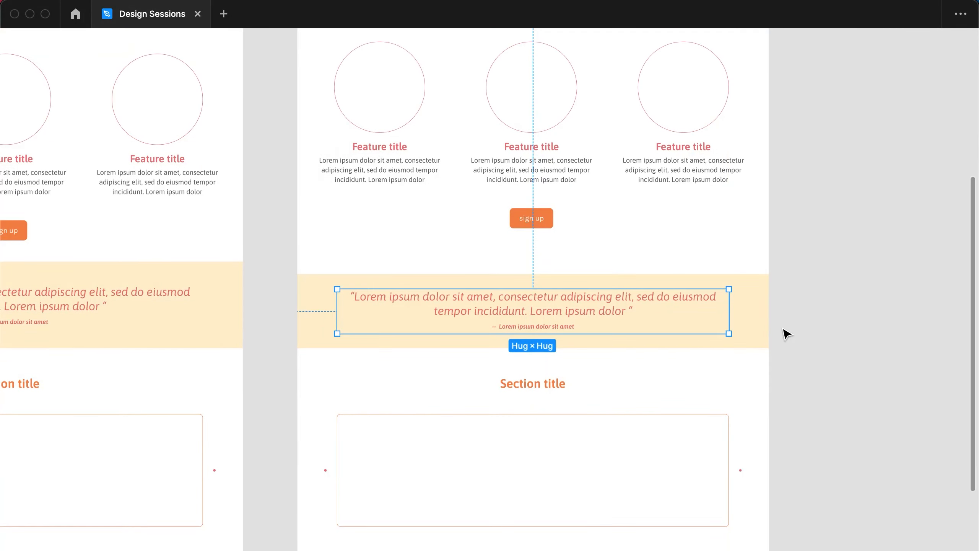
{"action": "scroll", "coordinate": [786, 333], "scroll_direction": "down", "scroll_amount": 8}
{"action": "scroll", "coordinate": [786, 334], "scroll_direction": "up", "scroll_amount": 14}
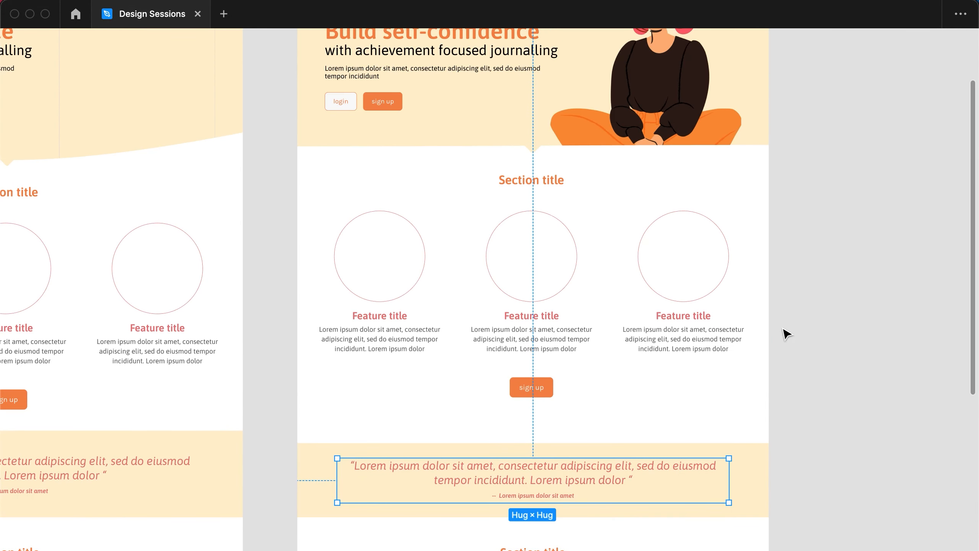
{"action": "scroll", "coordinate": [787, 333], "scroll_direction": "up", "scroll_amount": 5}
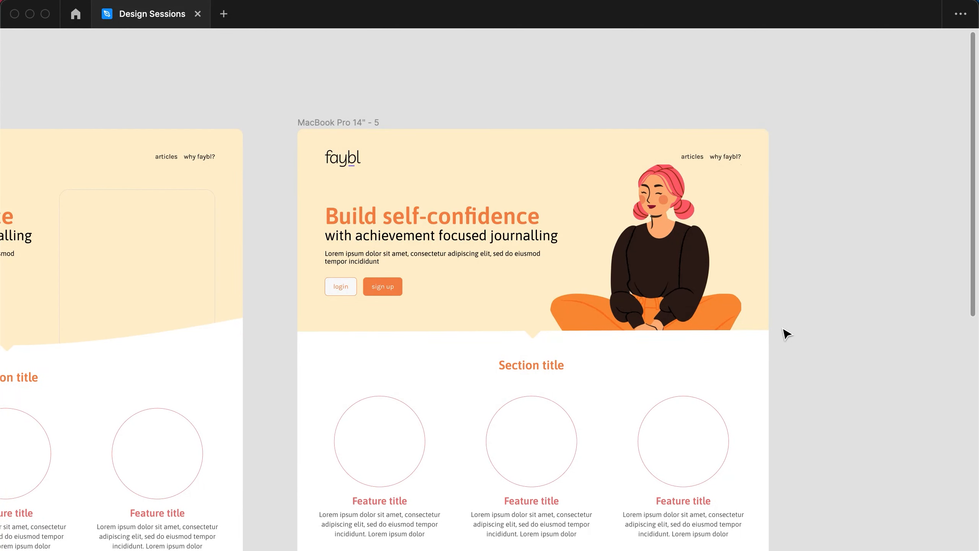
{"action": "scroll", "coordinate": [786, 334], "scroll_direction": "down", "scroll_amount": 5}
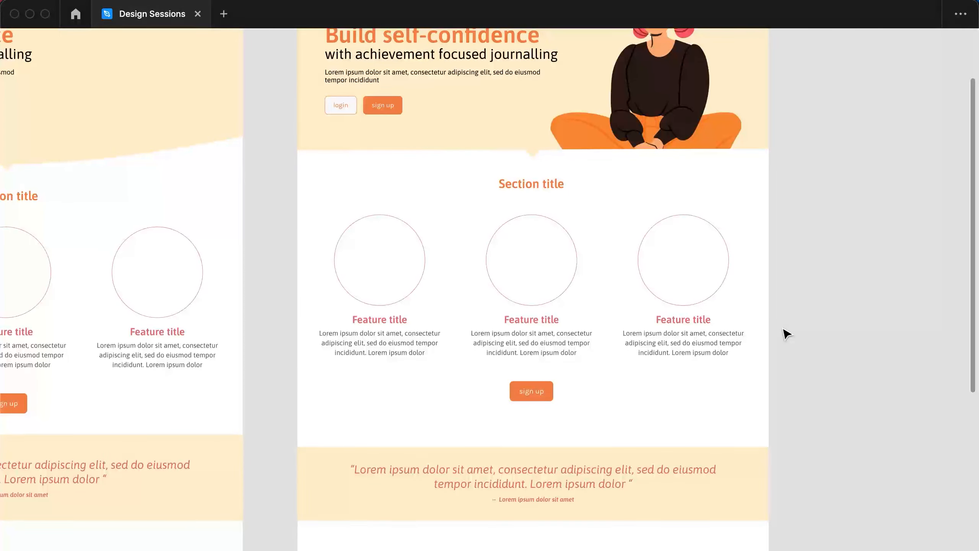
{"action": "scroll", "coordinate": [786, 333], "scroll_direction": "up", "scroll_amount": 5}
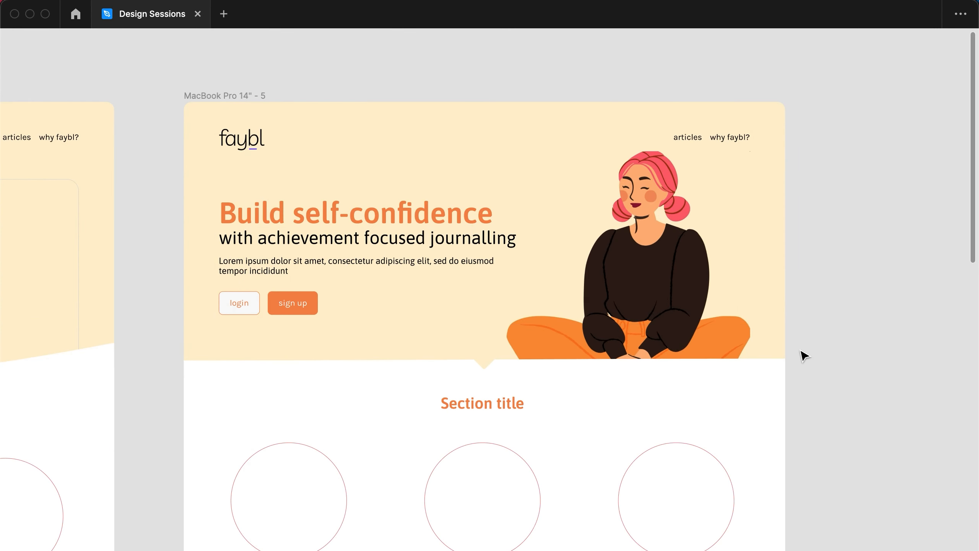
{"action": "scroll", "coordinate": [802, 354], "scroll_direction": "down", "scroll_amount": 10}
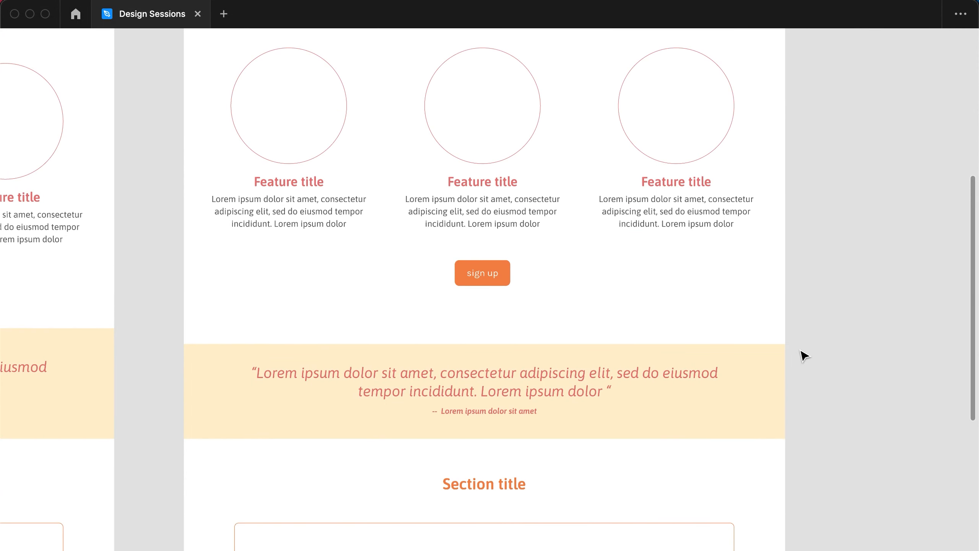
{"action": "scroll", "coordinate": [803, 355], "scroll_direction": "up", "scroll_amount": 5}
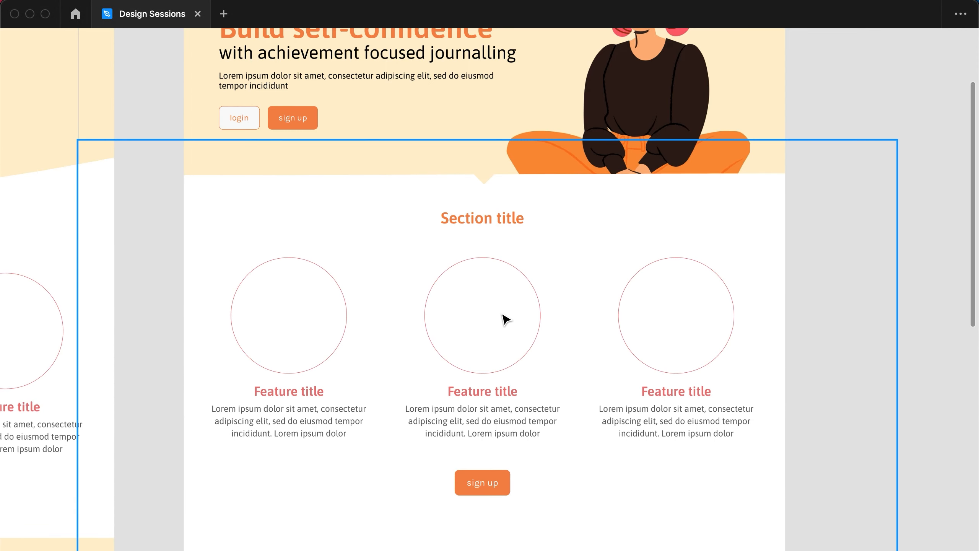
Step: Add a text label reading "Illustration" and place it in the third feature's column above the circle
{"action": "key", "text": "o"}
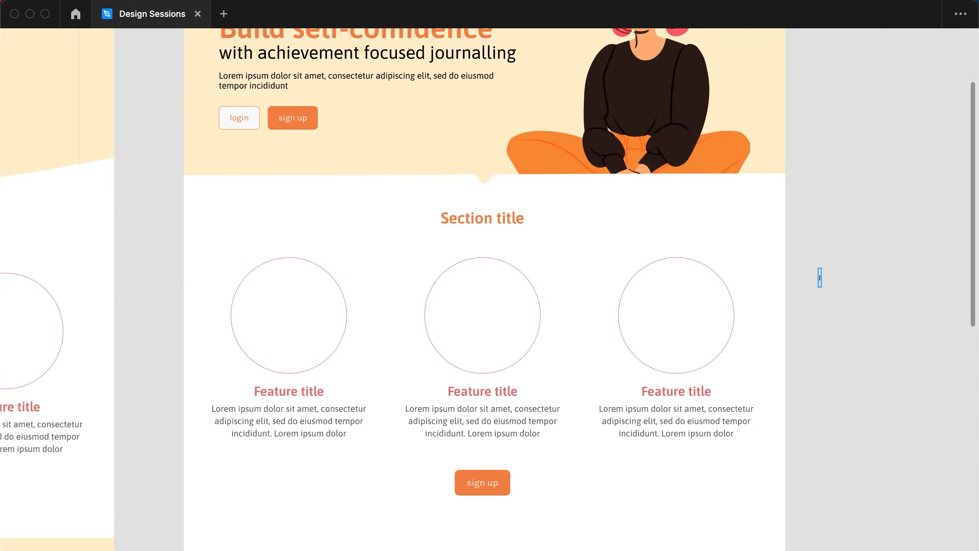
{"action": "type", "text": "Illustration"}
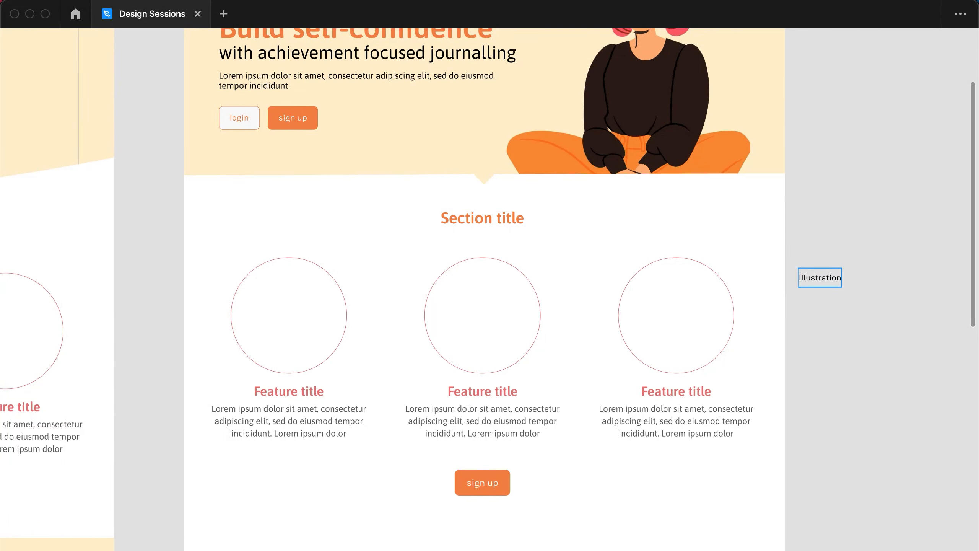
{"action": "key", "text": "Escape"}
{"action": "left_click_drag", "start_coordinate": [828, 283], "coordinate": [710, 287]}
{"action": "key", "text": "Escape"}
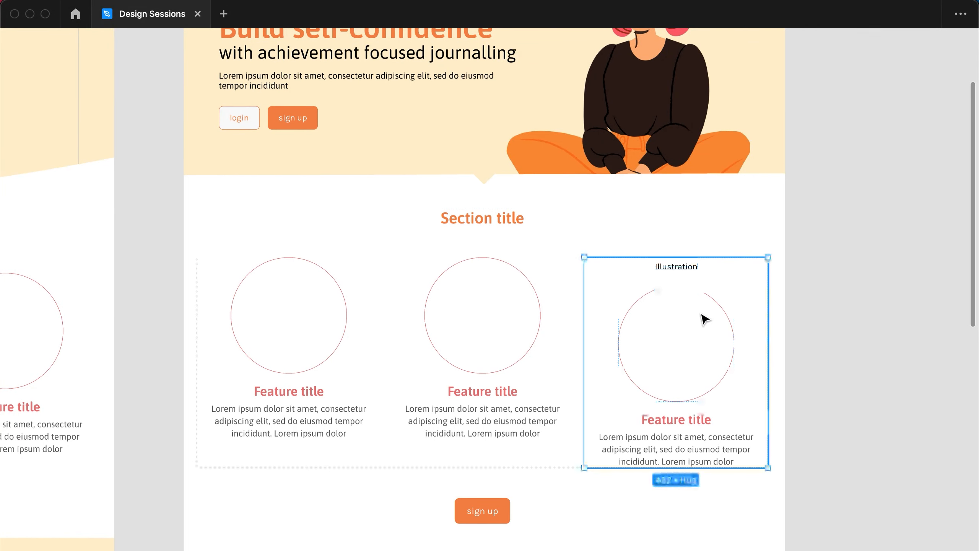
Step: Move the "Illustration" label down into the middle of the third feature's circle
{"action": "left_click", "coordinate": [698, 294]}
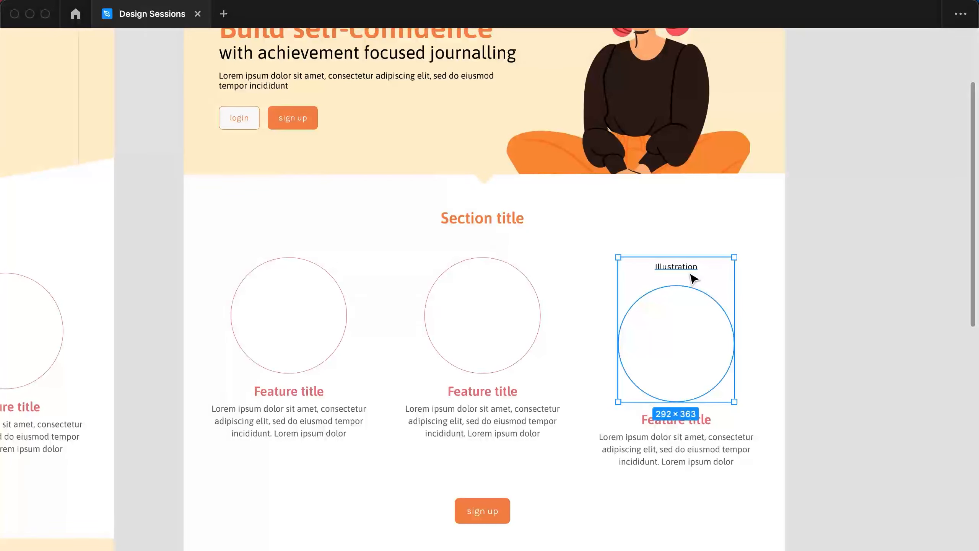
{"action": "double_click", "coordinate": [690, 273]}
{"action": "key", "text": "shift+Down"}
{"action": "key", "text": "shift+Down"}
{"action": "key", "text": "shift+Down"}
{"action": "key", "text": "shift+Down"}
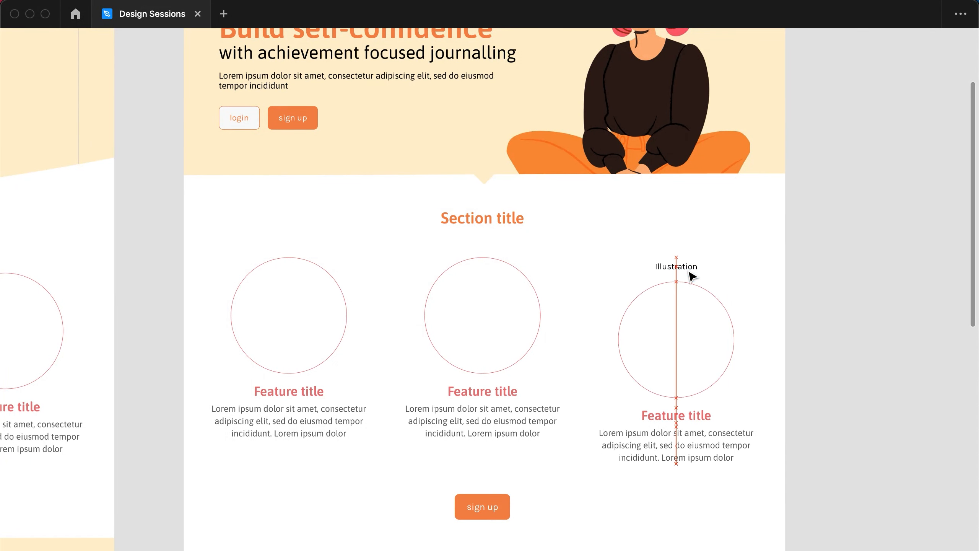
{"action": "key", "text": "shift+Down"}
{"action": "key", "text": "shift+Down"}
{"action": "key", "text": "shift+Down"}
{"action": "key", "text": "shift+Down"}
{"action": "key", "text": "shift+Down"}
{"action": "key", "text": "shift+Down"}
{"action": "key", "text": "shift+Down"}
{"action": "key", "text": "shift+Down"}
{"action": "key", "text": "shift+Down"}
{"action": "key", "text": "shift+Down"}
{"action": "key", "text": "shift+Down"}
{"action": "key", "text": "shift+Down"}
{"action": "key", "text": "shift+Down"}
{"action": "key", "text": "shift+Down"}
{"action": "key", "text": "shift+Down"}
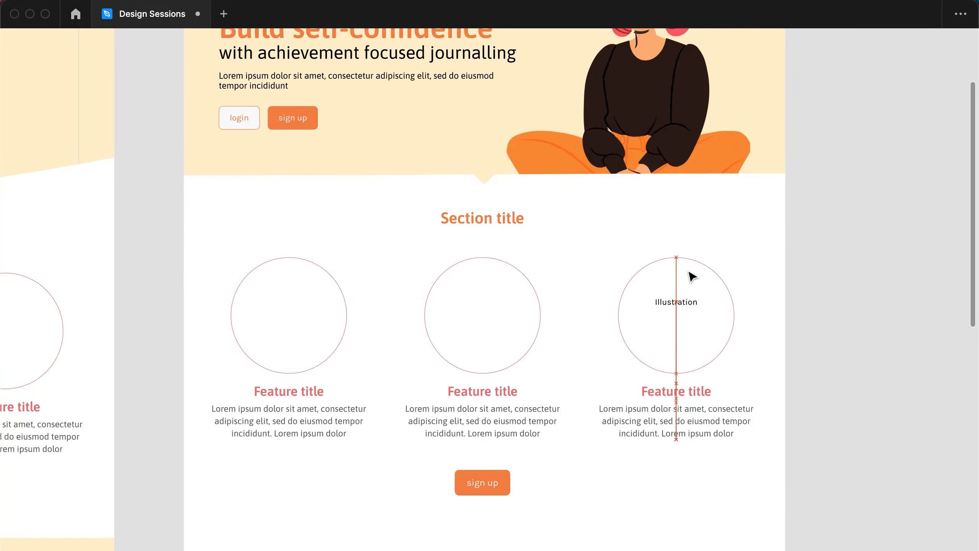
{"action": "key", "text": "shift+Down"}
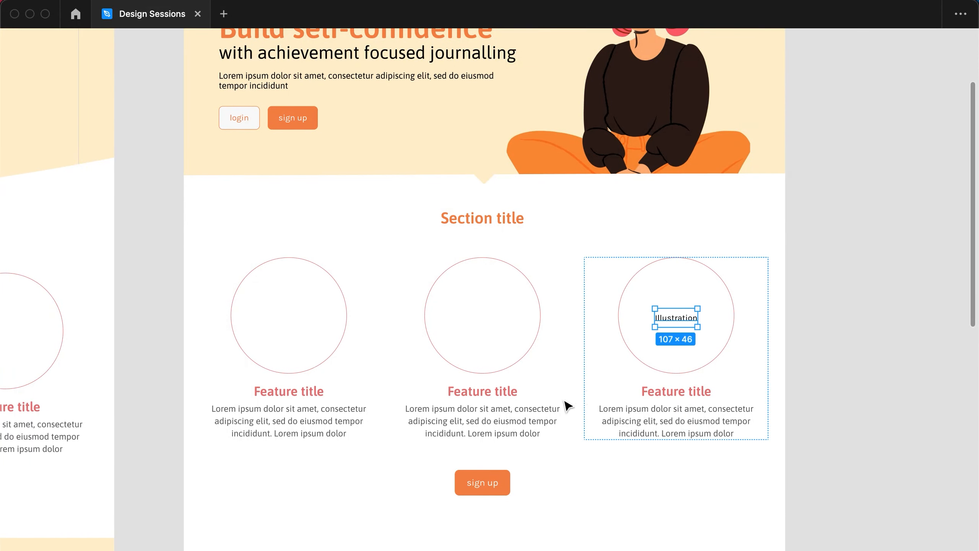
Step: Replace the middle feature column with a duplicate of the labelled third column
{"action": "left_click", "coordinate": [530, 401]}
{"action": "left_click", "coordinate": [641, 410]}
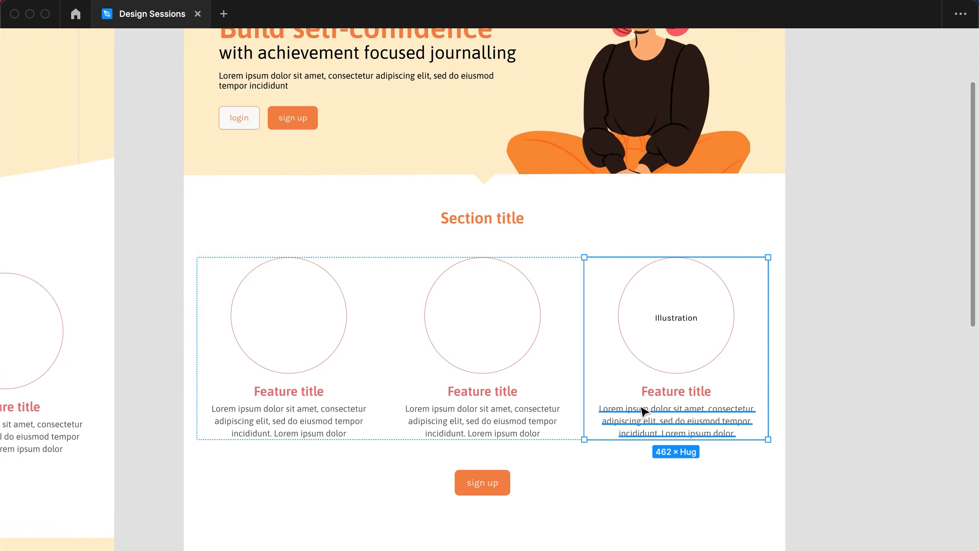
{"action": "key", "text": "ctrl+d"}
{"action": "left_click", "coordinate": [521, 408]}
{"action": "key", "text": "Delete"}
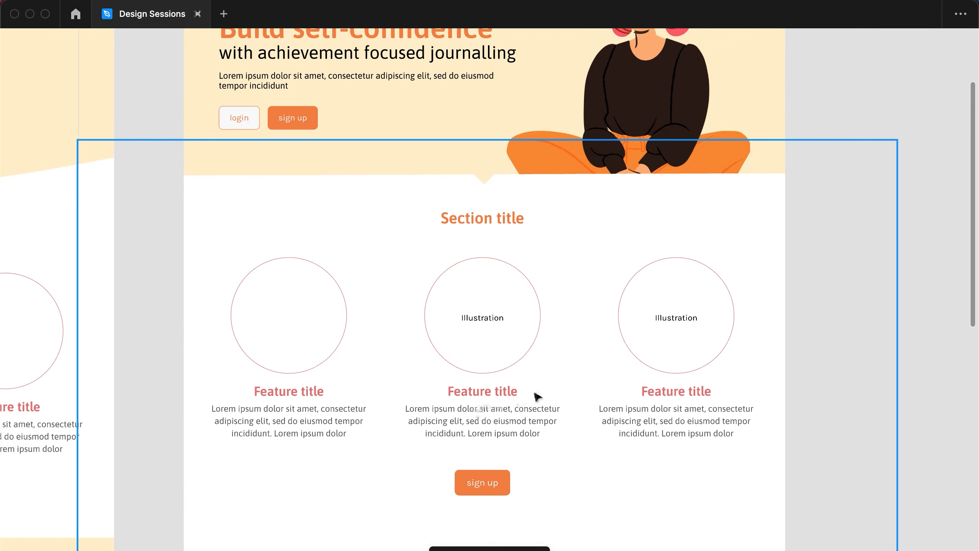
Step: Duplicate the labelled middle feature column and delete the unlabelled first column so the copy completes the row
{"action": "left_click", "coordinate": [647, 422]}
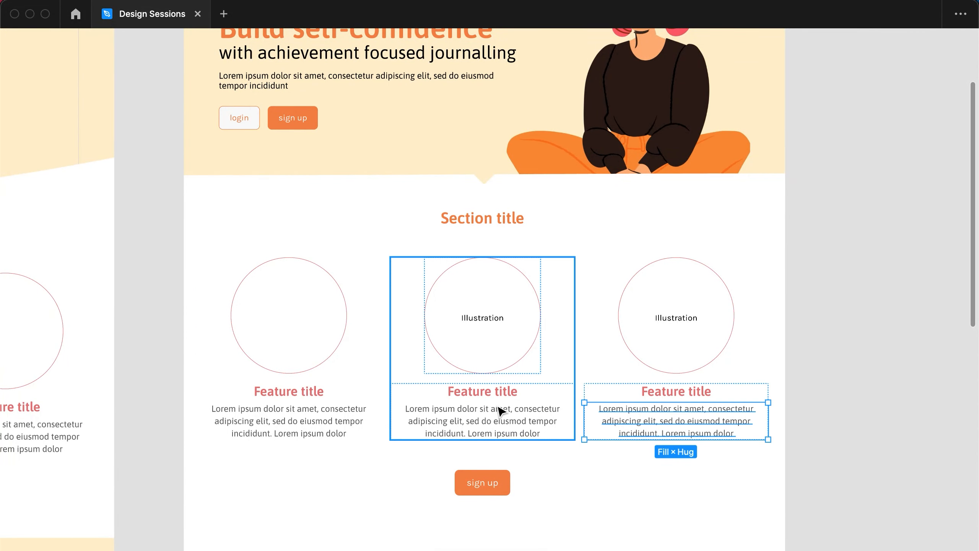
{"action": "left_click", "coordinate": [499, 411]}
{"action": "key", "text": "super+d"}
{"action": "left_click", "coordinate": [349, 410]}
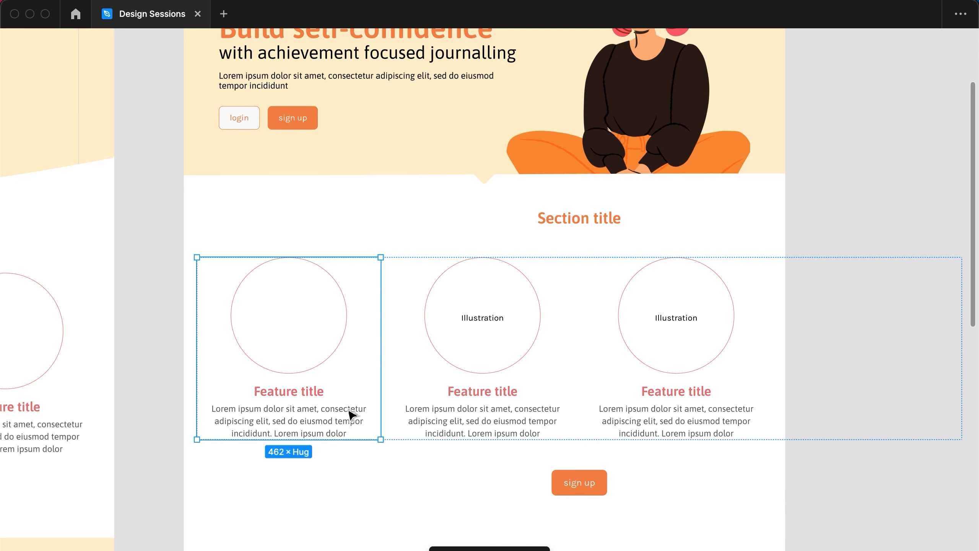
{"action": "key", "text": "Delete"}
{"action": "left_click", "coordinate": [871, 330]}
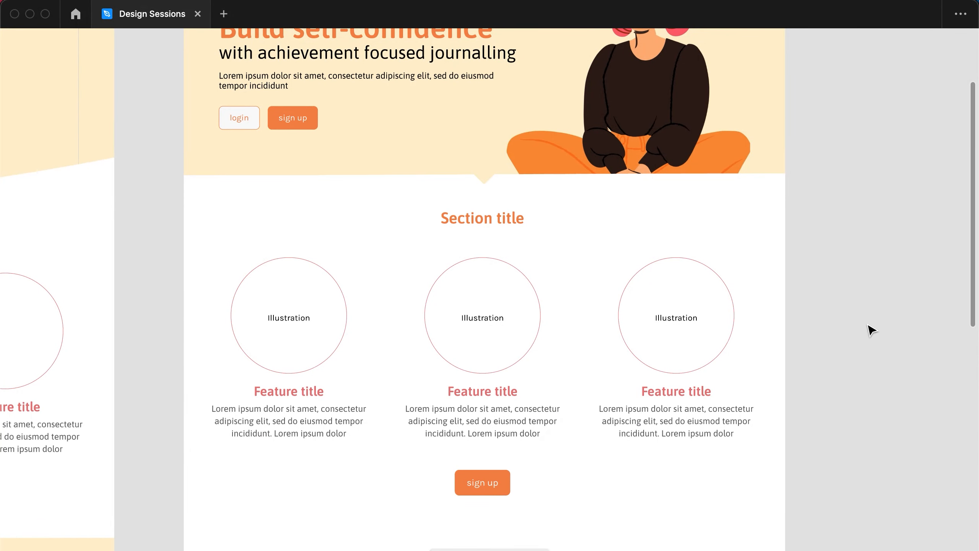
{"action": "double_click", "coordinate": [676, 326], "text": "super"}
{"action": "key", "text": "Right"}
{"action": "key", "text": "Return"}
{"action": "key", "text": "super+z"}
{"action": "left_click", "coordinate": [907, 286]}
Step: Raise the top edge of the cream testimonial band slightly, keeping it straight across the page
{"action": "scroll", "coordinate": [805, 324], "scroll_direction": "down", "scroll_amount": 3}
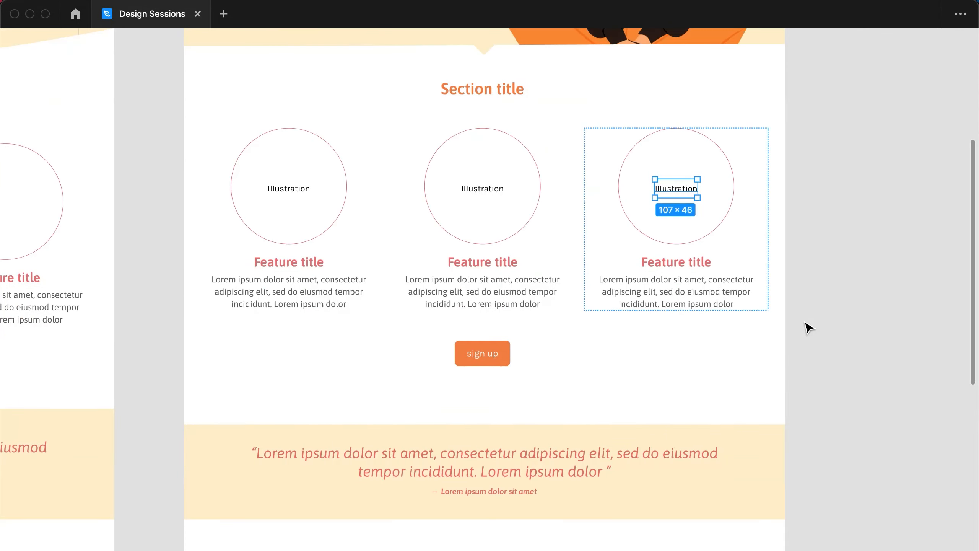
{"action": "scroll", "coordinate": [808, 328], "scroll_direction": "down", "scroll_amount": 3}
{"action": "left_click", "coordinate": [570, 236]}
{"action": "double_click", "coordinate": [525, 235]}
{"action": "left_click", "coordinate": [184, 244]}
{"action": "left_click_drag", "start_coordinate": [785, 245], "coordinate": [793, 227]}
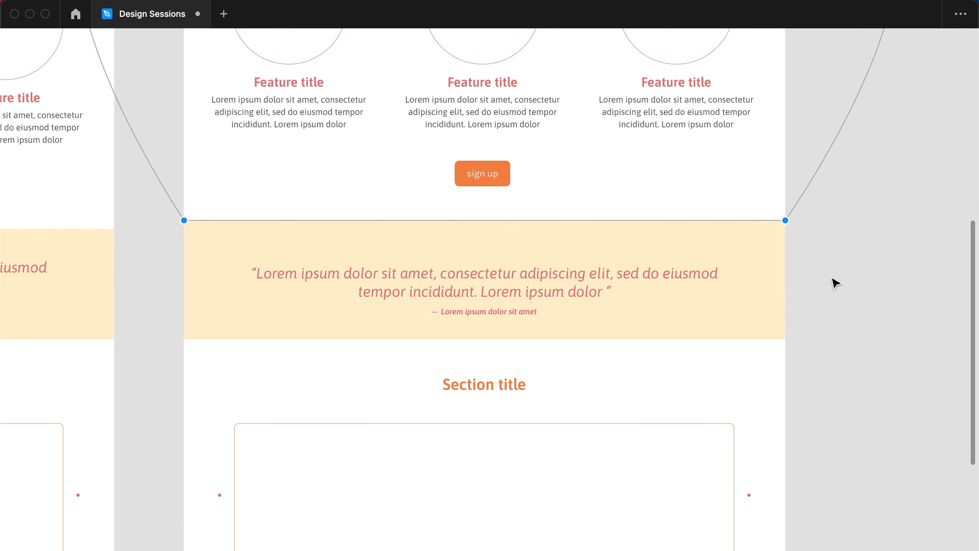
{"action": "key", "text": "Escape"}
Step: Shift the testimonial quote block up within the enlarged cream band
{"action": "left_click", "coordinate": [568, 285]}
{"action": "key", "text": "shift+Up"}
{"action": "key", "text": "shift+Up"}
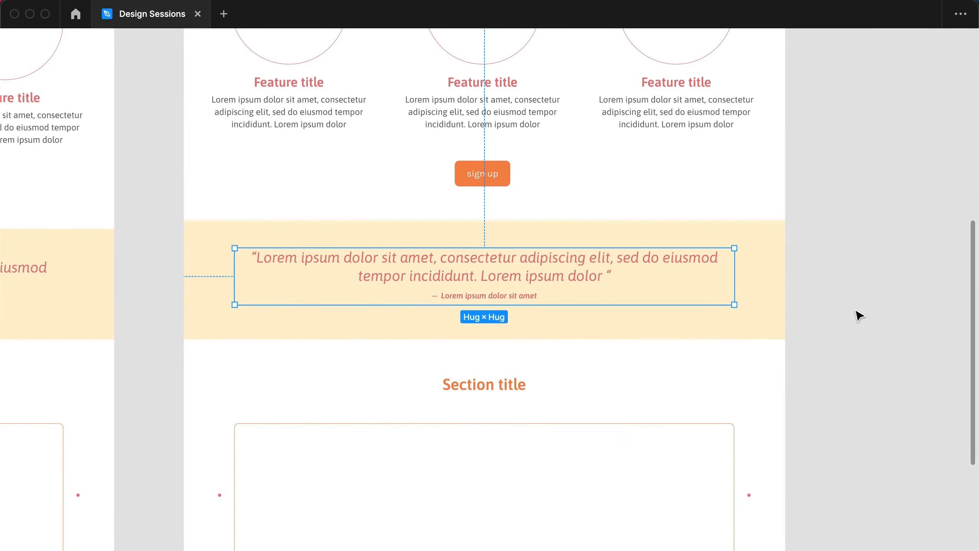
{"action": "left_click", "coordinate": [860, 315]}
{"action": "scroll", "coordinate": [859, 315], "scroll_direction": "up", "scroll_amount": 1}
{"action": "scroll", "coordinate": [559, 291], "scroll_direction": "up", "scroll_amount": 1}
{"action": "left_click", "coordinate": [559, 291]}
{"action": "key", "text": "shift+Up"}
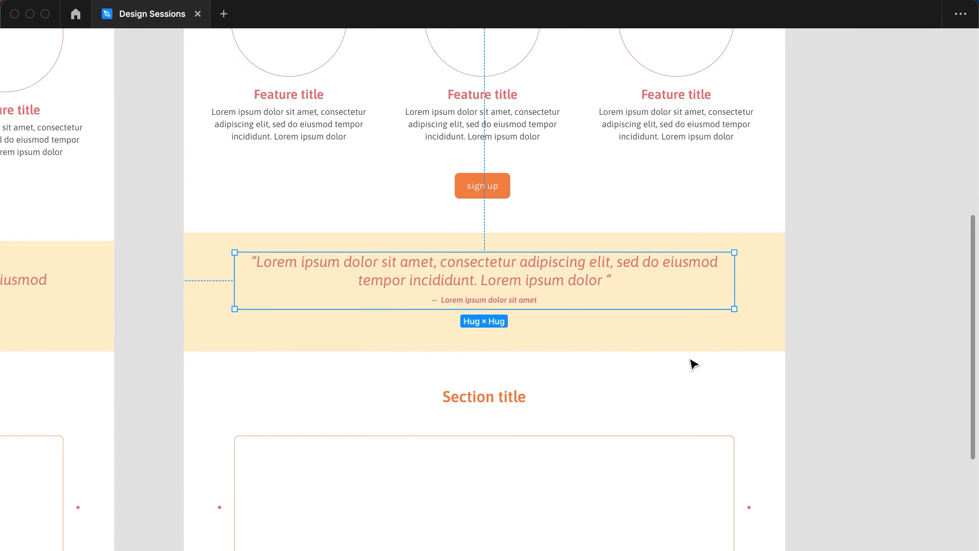
Step: Raise the white section below the testimonial to shorten the cream band beneath the quote
{"action": "left_click", "coordinate": [666, 418]}
{"action": "key", "text": "shift+Up"}
{"action": "key", "text": "shift+Up"}
{"action": "key", "text": "shift+Up"}
{"action": "key", "text": "shift+Up"}
{"action": "key", "text": "shift+Up"}
{"action": "key", "text": "shift+Up"}
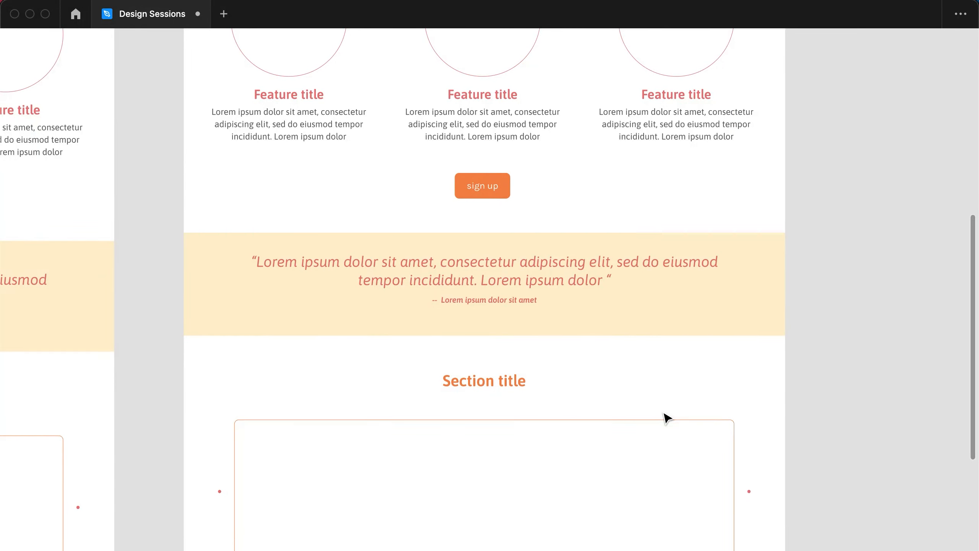
{"action": "key", "text": "shift+Down"}
{"action": "key", "text": "shift+Down"}
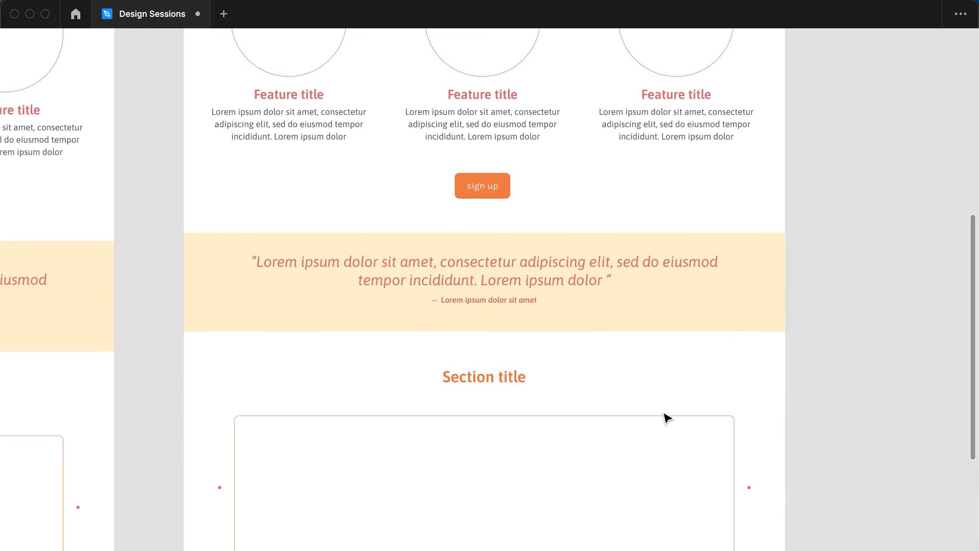
Step: Shift the testimonial quote and the white section below it slightly down together
{"action": "left_click", "coordinate": [531, 281], "text": "shift"}
{"action": "key", "text": "shift+Down"}
{"action": "key", "text": "shift+Down"}
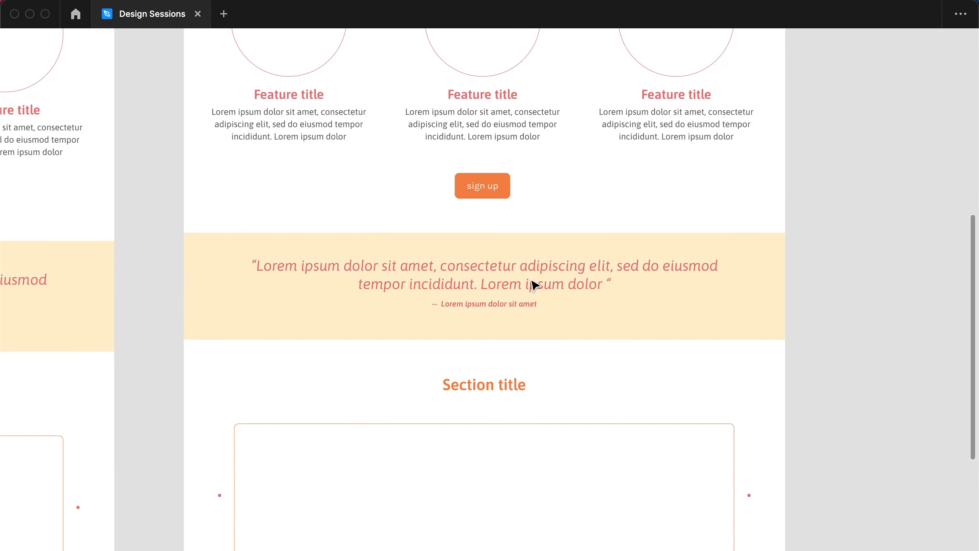
Step: Copy the titled three-card group from the lower cream section into the white section above it
{"action": "key", "text": "Delete"}
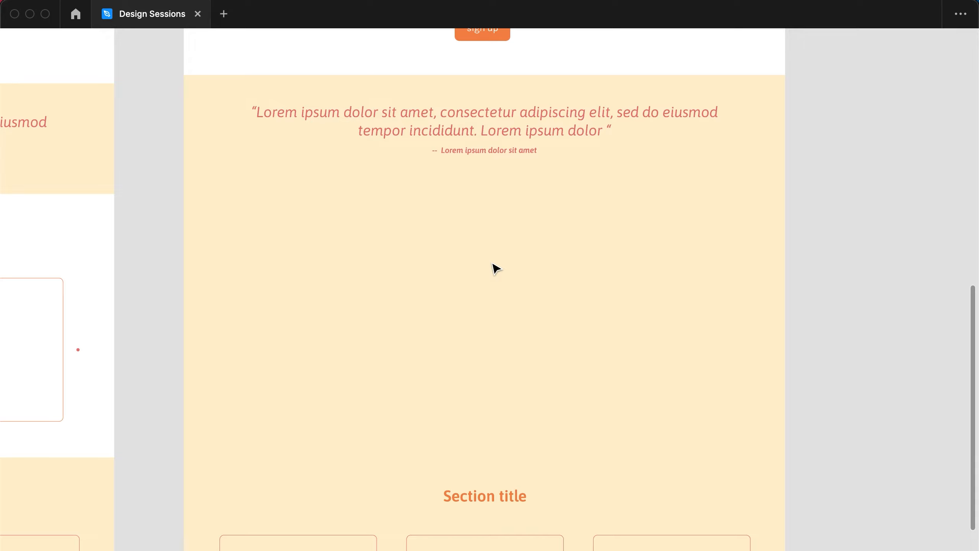
{"action": "key", "text": "super+z"}
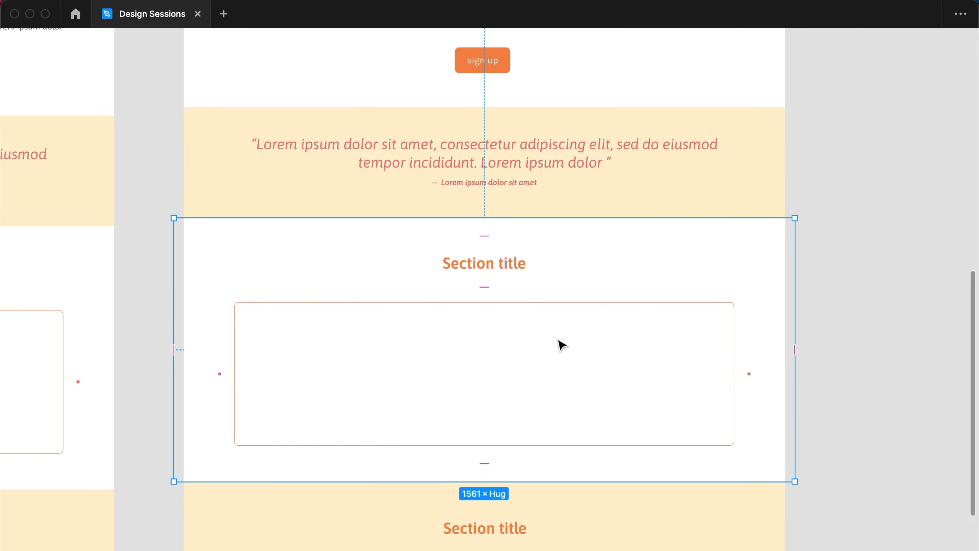
{"action": "scroll", "coordinate": [559, 343], "scroll_direction": "down", "scroll_amount": 3}
{"action": "left_click", "coordinate": [546, 441]}
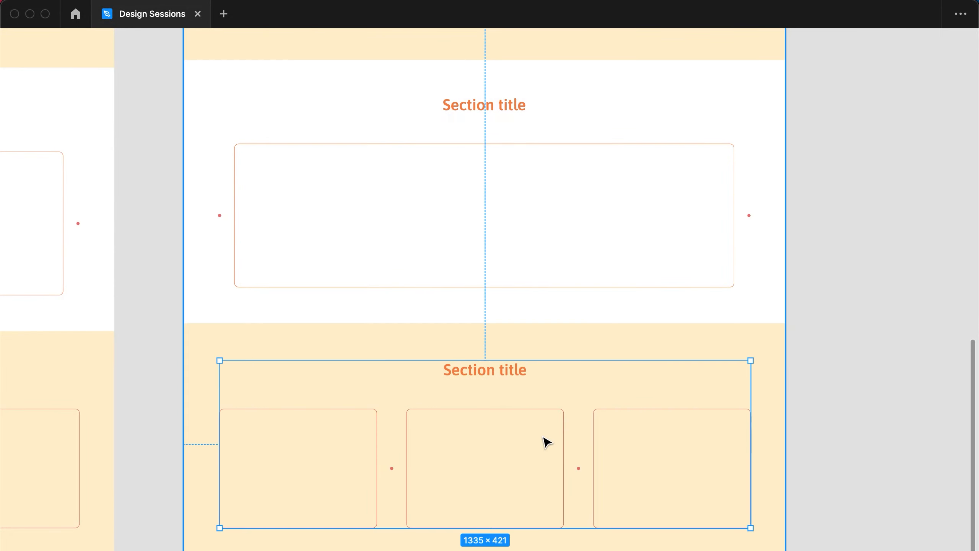
{"action": "left_click", "coordinate": [575, 161]}
{"action": "key", "text": "super+v"}
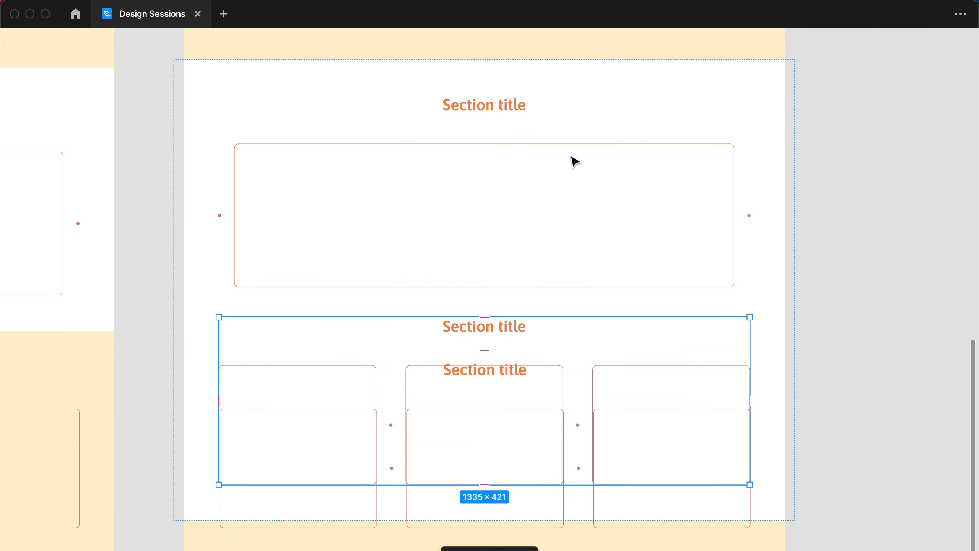
Step: Delete the large placeholder rectangle with its side dots and the redundant upper section title from the white section
{"action": "left_click", "coordinate": [573, 208]}
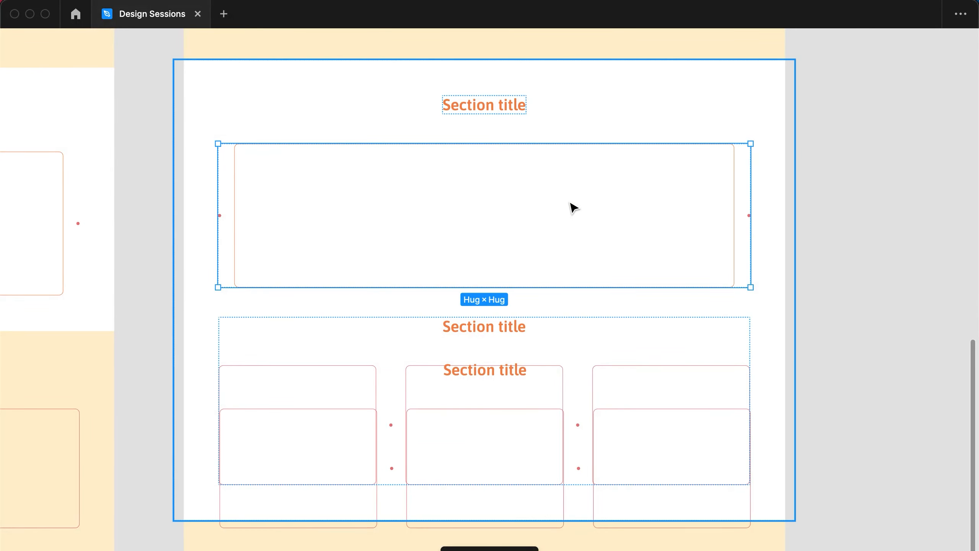
{"action": "key", "text": "Delete"}
{"action": "left_click", "coordinate": [516, 105]}
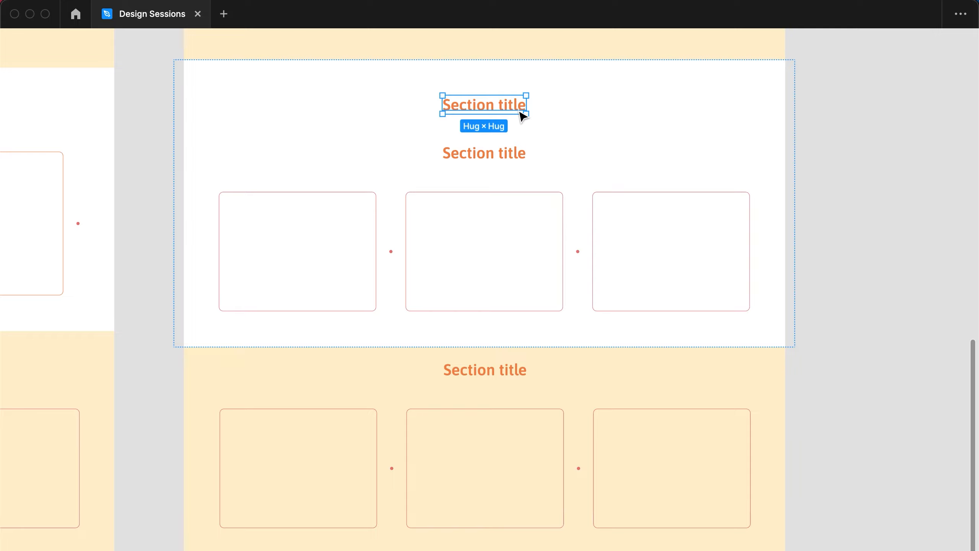
{"action": "key", "text": "Delete"}
Step: Delete the original three-card group and its title from the lower cream section
{"action": "left_click", "coordinate": [613, 457]}
{"action": "key", "text": "Delete"}
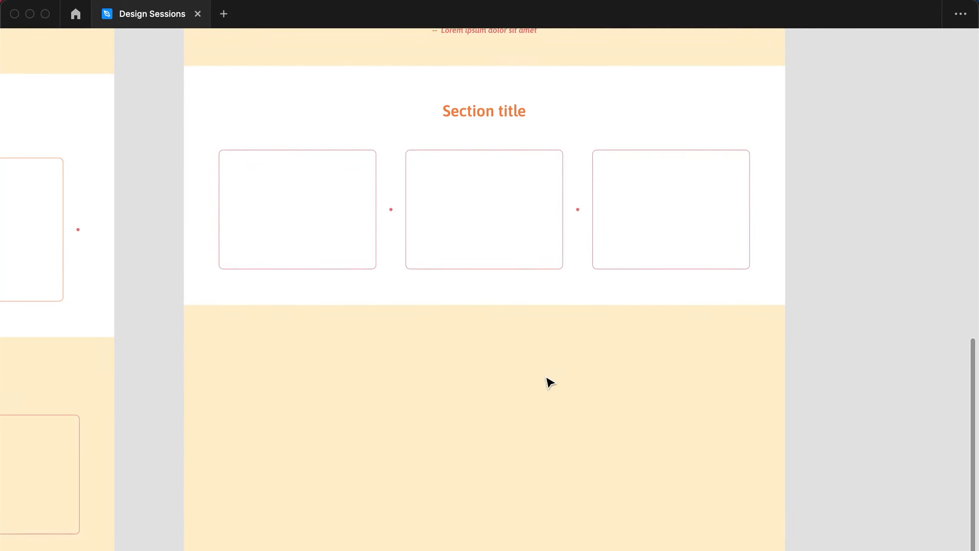
{"action": "scroll", "coordinate": [550, 382], "scroll_direction": "down", "scroll_amount": 2}
{"action": "scroll", "coordinate": [550, 383], "scroll_direction": "up", "scroll_amount": 5}
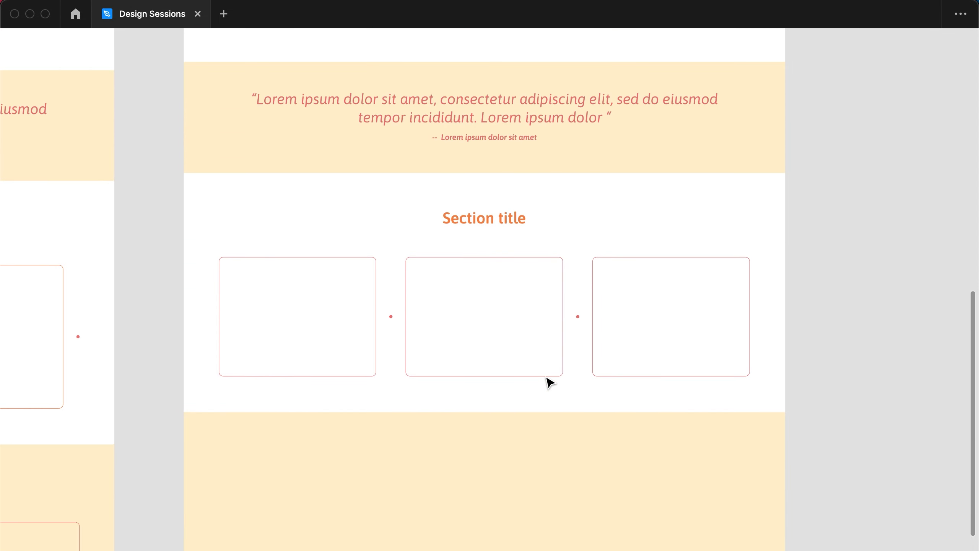
Step: Give the first card in the white section a solid white fill (FFFFFF)
{"action": "left_click", "coordinate": [476, 343]}
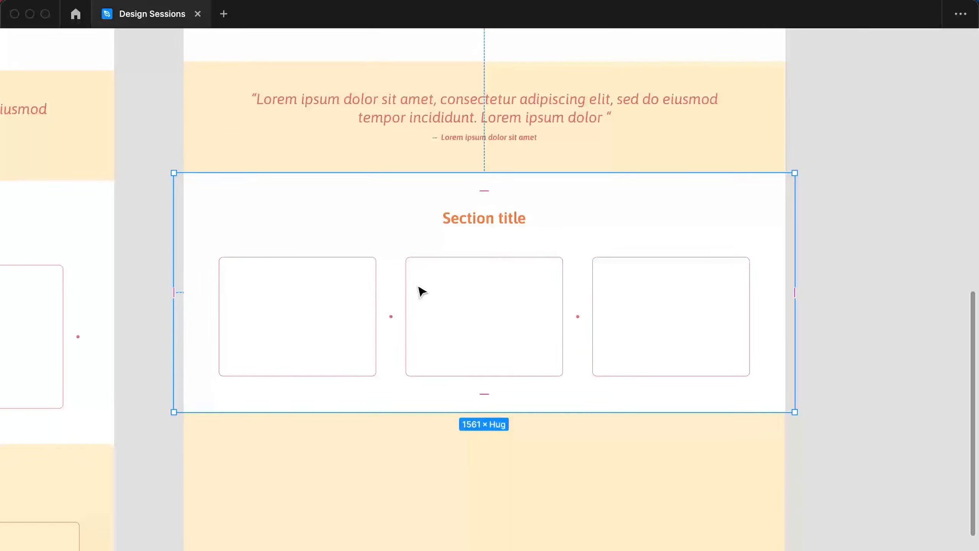
{"action": "left_click", "coordinate": [362, 263]}
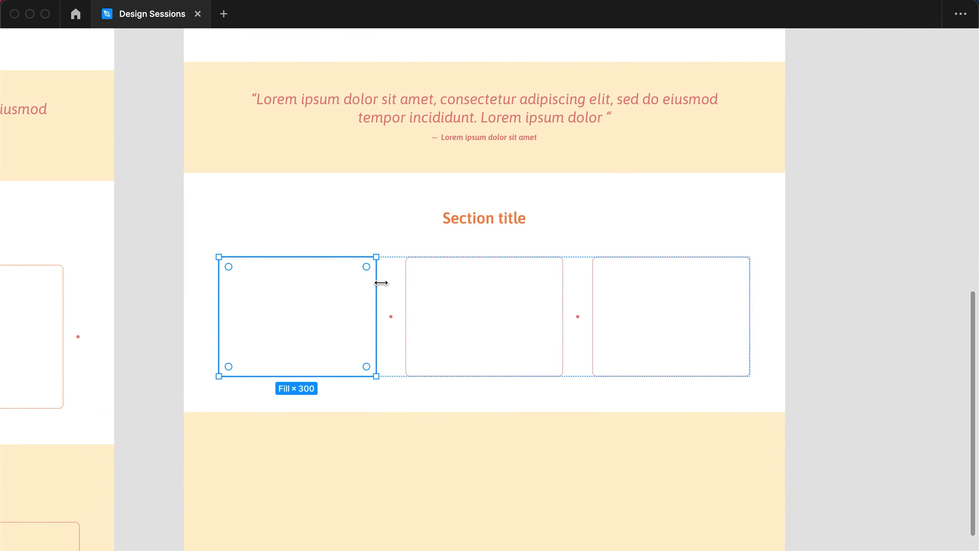
{"action": "key", "text": "super+backslash"}
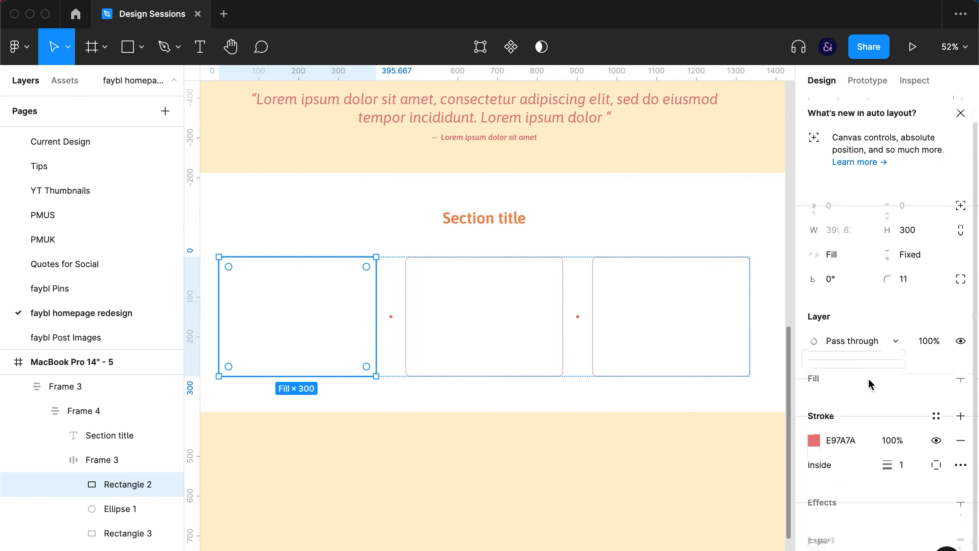
{"action": "left_click", "coordinate": [840, 386]}
{"action": "left_click", "coordinate": [831, 399]}
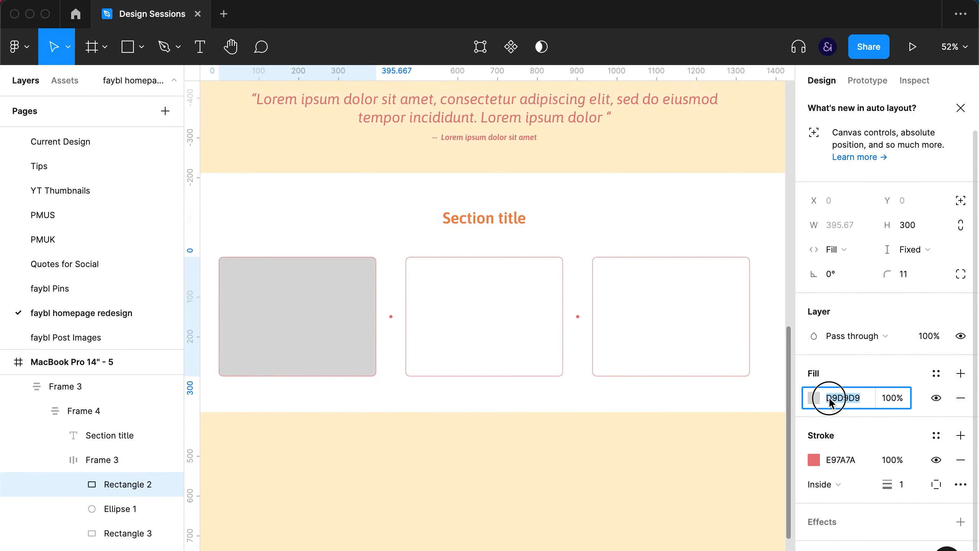
{"action": "type", "text": "ffffff"}
{"action": "key", "text": "Return"}
{"action": "key", "text": "Escape"}
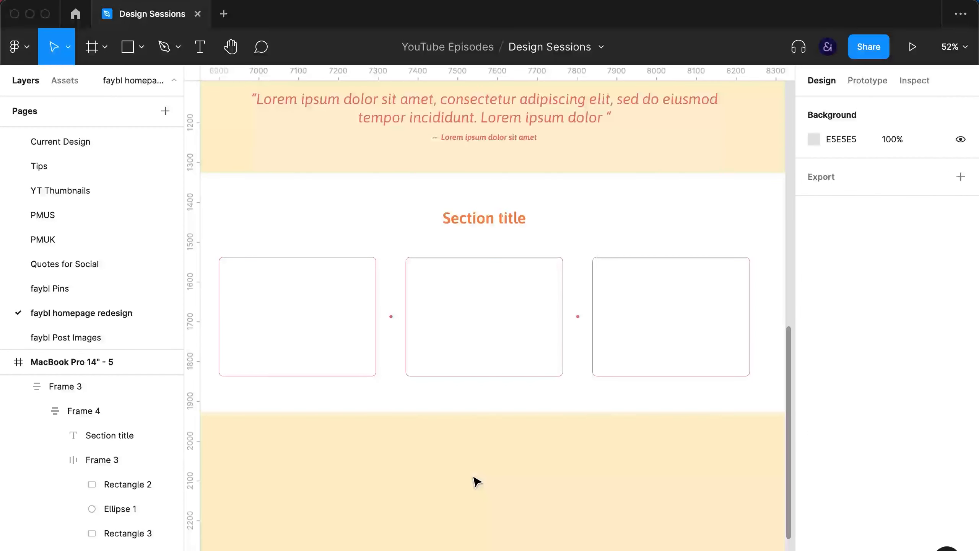
Step: Place a copy of the first card on the empty canvas beside the frame and resize it to 288.5 × 300
{"action": "key", "text": "super+backslash"}
{"action": "left_click", "coordinate": [296, 373]}
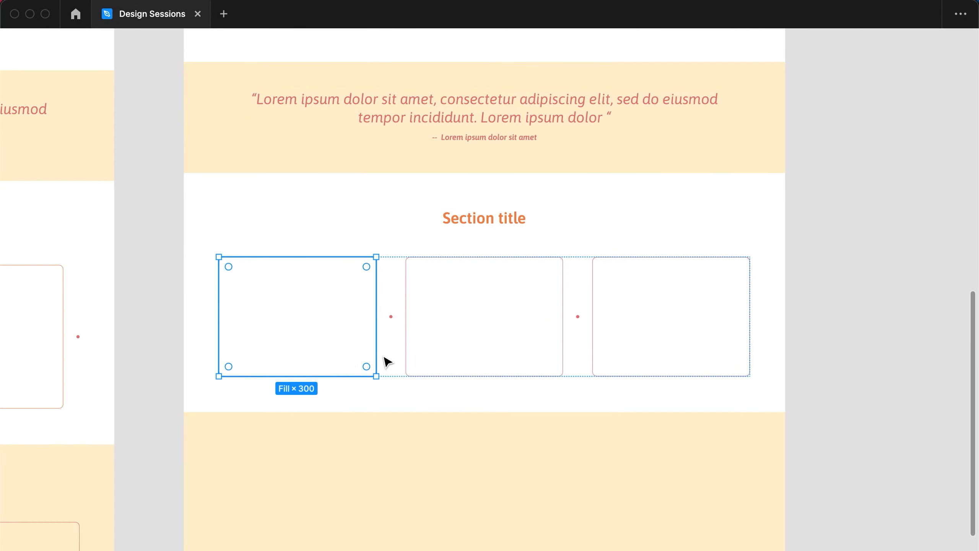
{"action": "left_click_drag", "start_coordinate": [330, 354], "coordinate": [738, 313]}
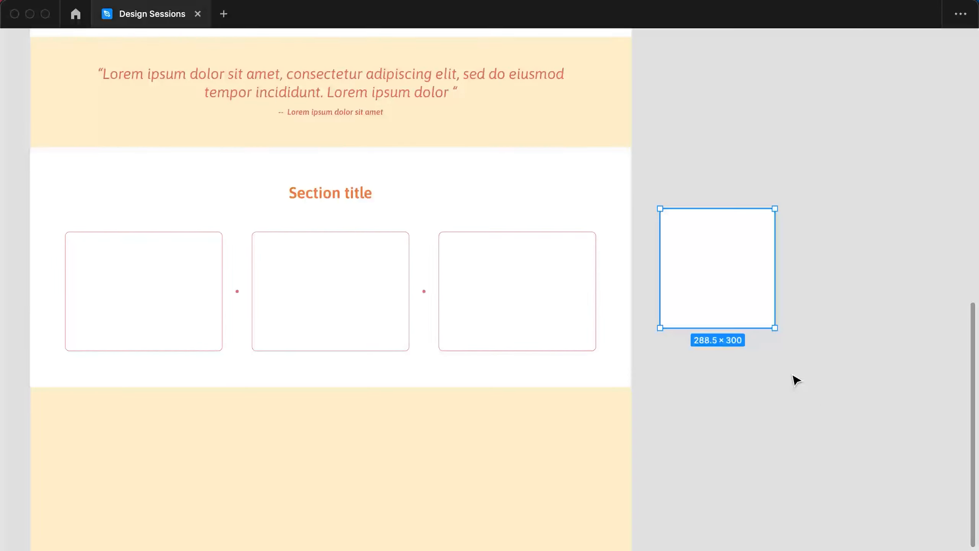
{"action": "left_click", "coordinate": [735, 376]}
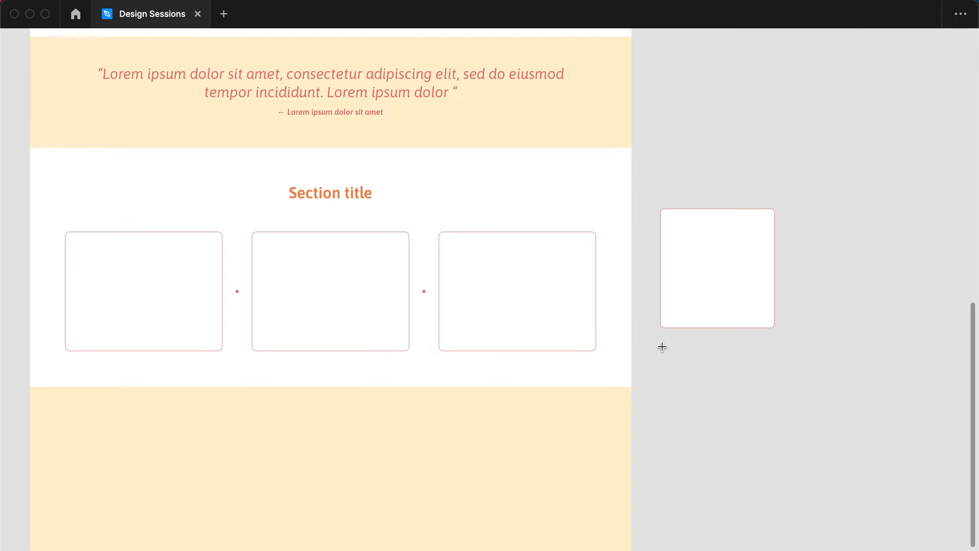
Step: Add a text box about 289 × 75 below the card copy, reading "blog post title"
{"action": "left_click_drag", "start_coordinate": [660, 342], "coordinate": [764, 362]}
{"action": "left_click_drag", "start_coordinate": [775, 365], "coordinate": [775, 373]}
{"action": "type", "text": "blog post title"}
{"action": "key", "text": "Escape"}
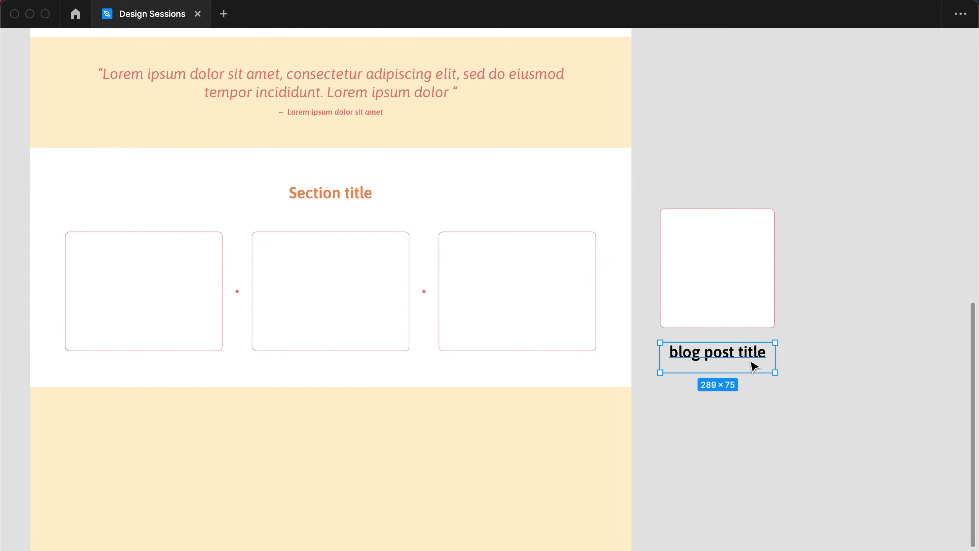
{"action": "left_click_drag", "start_coordinate": [806, 422], "coordinate": [558, 399]}
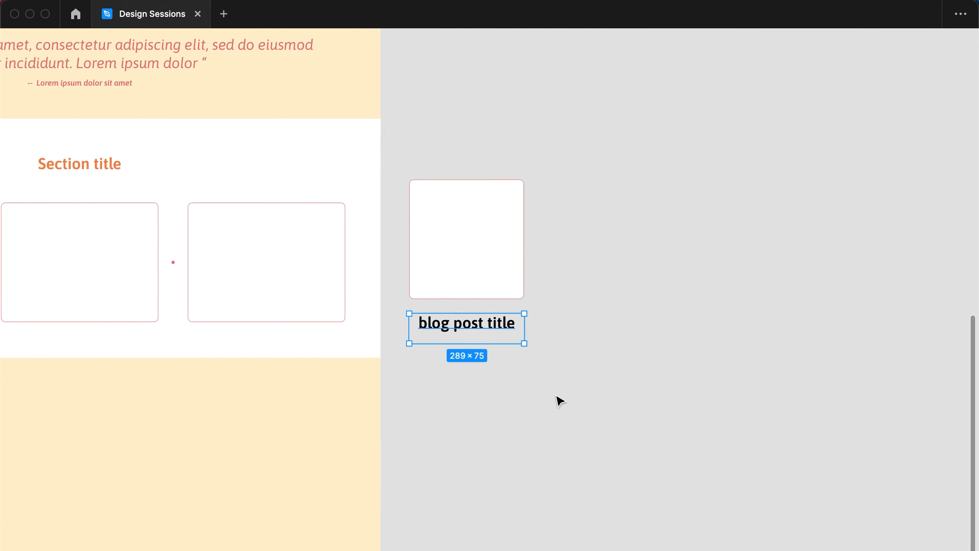
{"action": "key", "text": "super+backslash"}
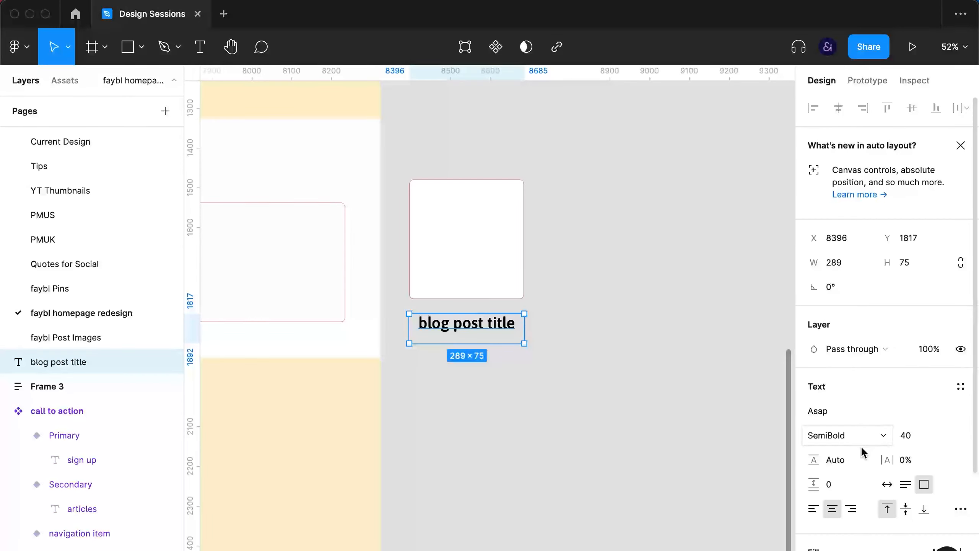
Step: Set the "blog post title" text to font size 26 with Medium weight
{"action": "left_click", "coordinate": [910, 435]}
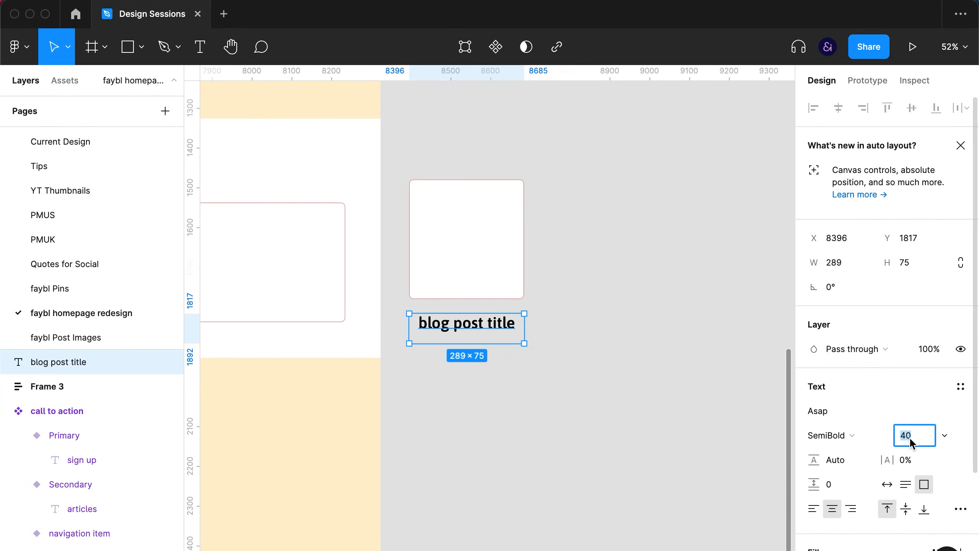
{"action": "key", "text": "Down"}
{"action": "key", "text": "Down"}
{"action": "key", "text": "Down"}
{"action": "key", "text": "Down"}
{"action": "key", "text": "Down"}
{"action": "key", "text": "Down"}
{"action": "key", "text": "Down"}
{"action": "key", "text": "Down"}
{"action": "key", "text": "Down"}
{"action": "key", "text": "Down"}
{"action": "key", "text": "Down"}
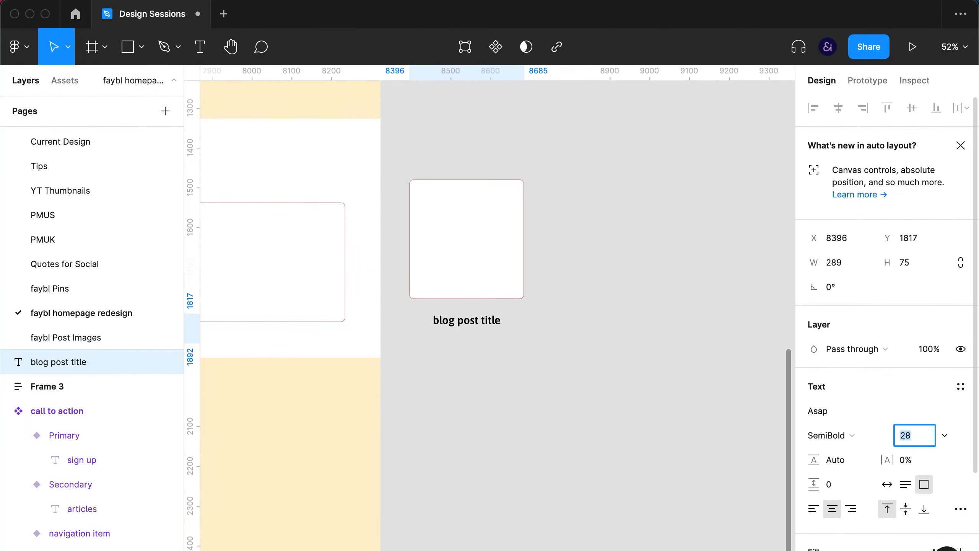
{"action": "left_click", "coordinate": [842, 435]}
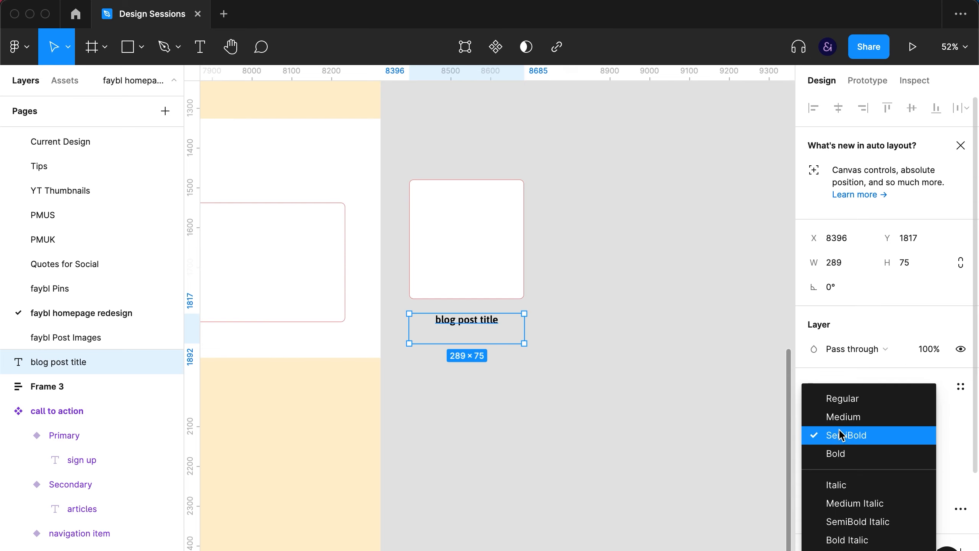
{"action": "left_click", "coordinate": [841, 416]}
Step: Left-align the "blog post title" text within its text box below the card
{"action": "left_click", "coordinate": [442, 258], "text": "shift"}
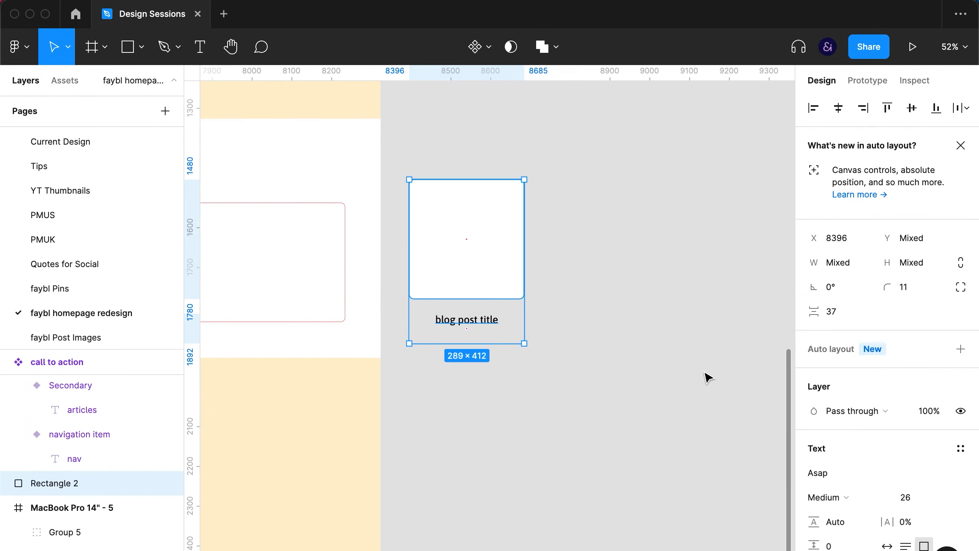
{"action": "left_click", "coordinate": [442, 343]}
{"action": "left_click", "coordinate": [455, 337]}
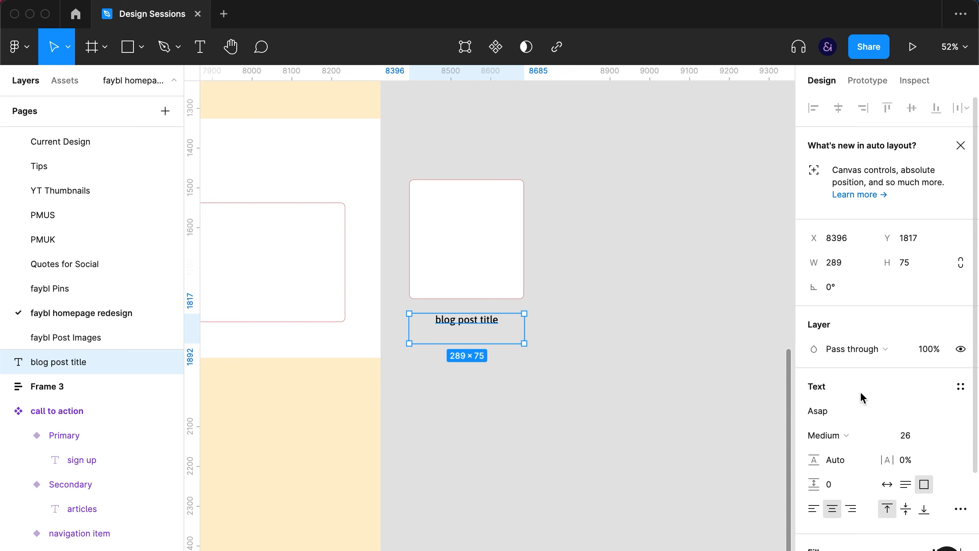
{"action": "left_click", "coordinate": [814, 510]}
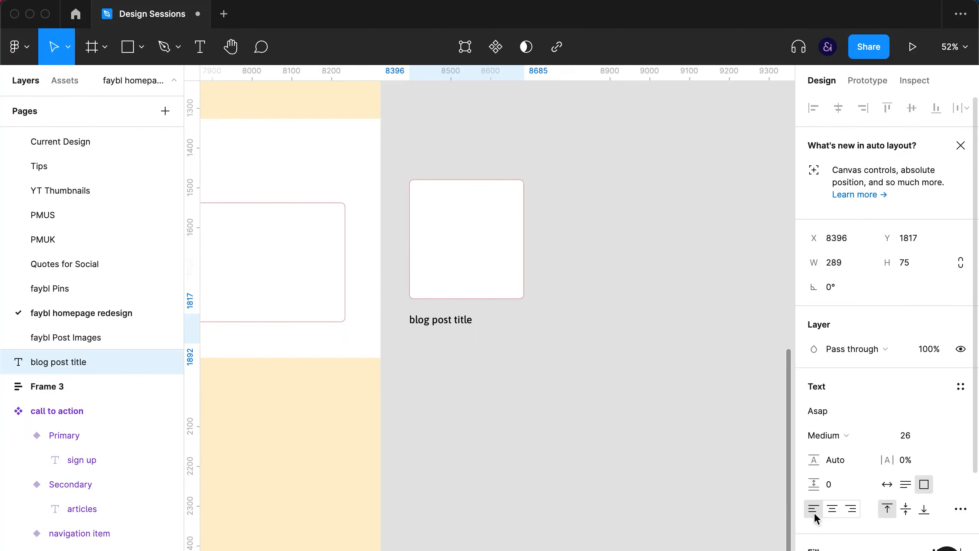
Step: Combine the card rectangle and its title into a vertical auto layout frame with an item spacing of 20
{"action": "left_click", "coordinate": [512, 289], "text": "shift"}
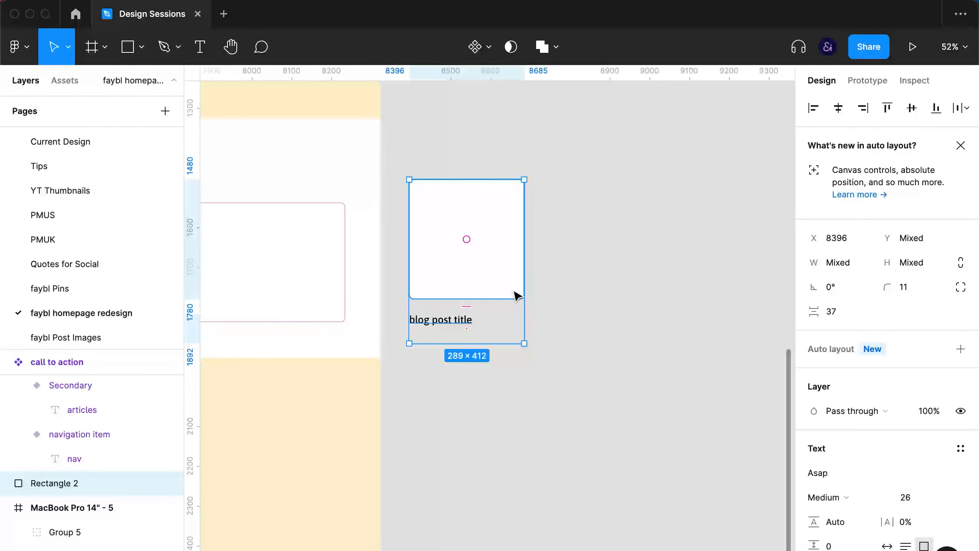
{"action": "key", "text": "ctrl+g"}
{"action": "left_click", "coordinate": [838, 373]}
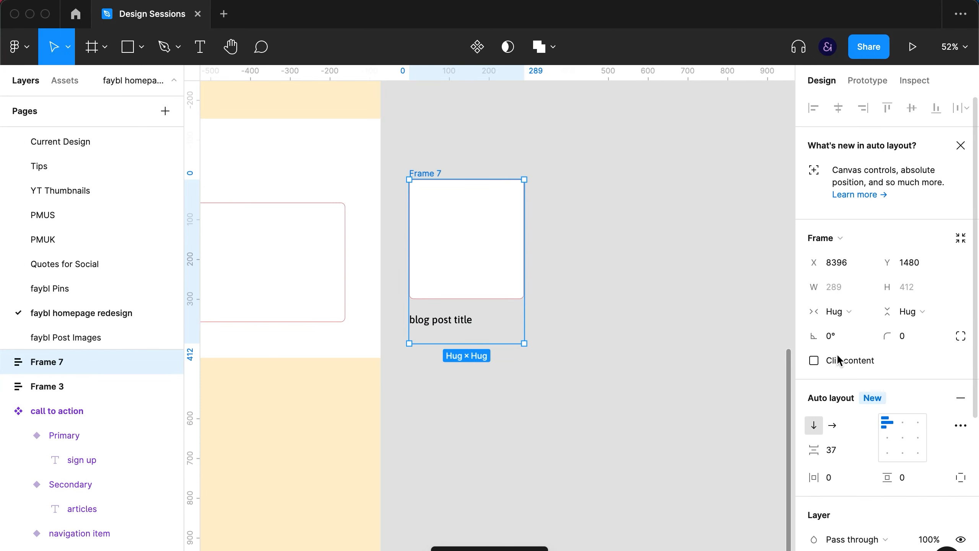
{"action": "left_click", "coordinate": [843, 443]}
{"action": "type", "text": "17"}
{"action": "key", "text": "Return"}
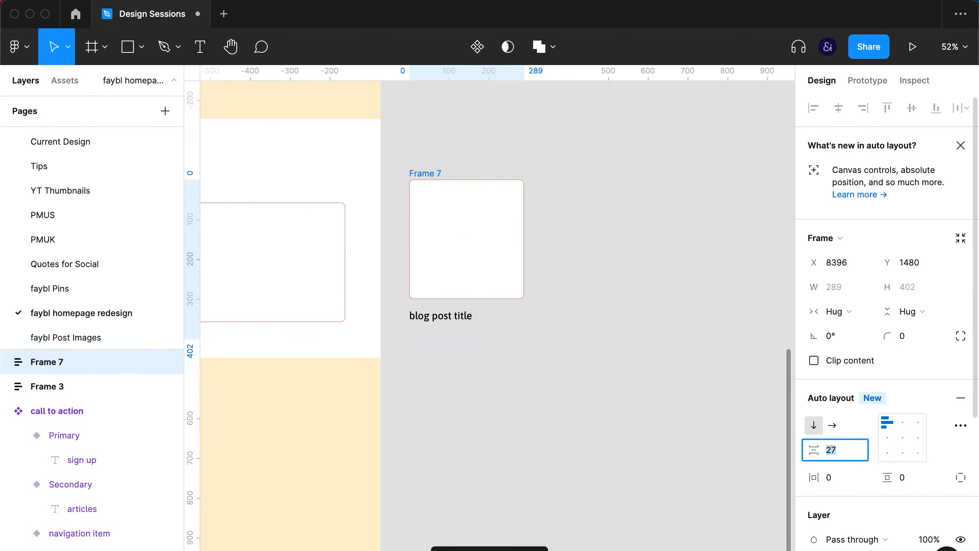
{"action": "key", "text": "Up"}
{"action": "key", "text": "Up"}
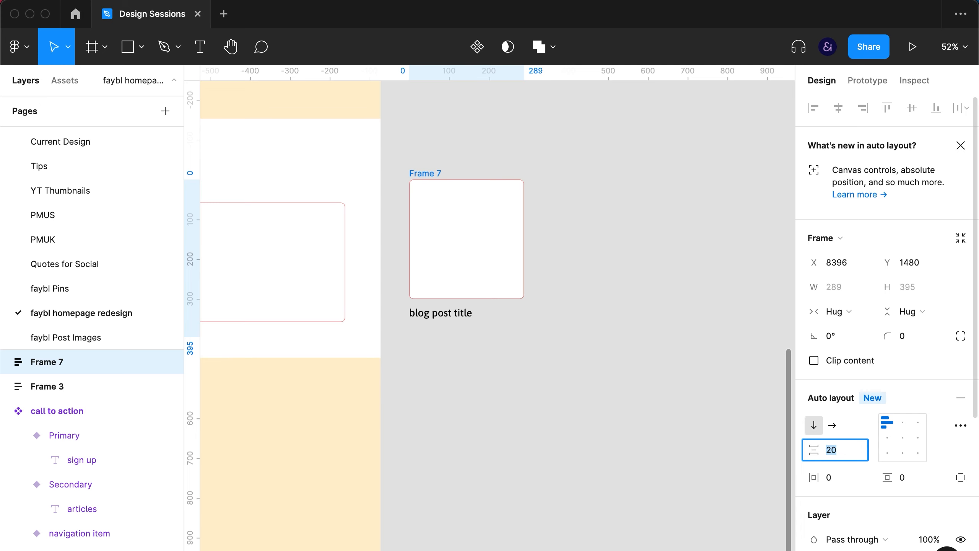
Step: Duplicate the title inside the card frame and copy "Lorem ipsum dolor sit amet, consectetur adipiscing elit," from the first feature description
{"action": "left_click", "coordinate": [443, 321]}
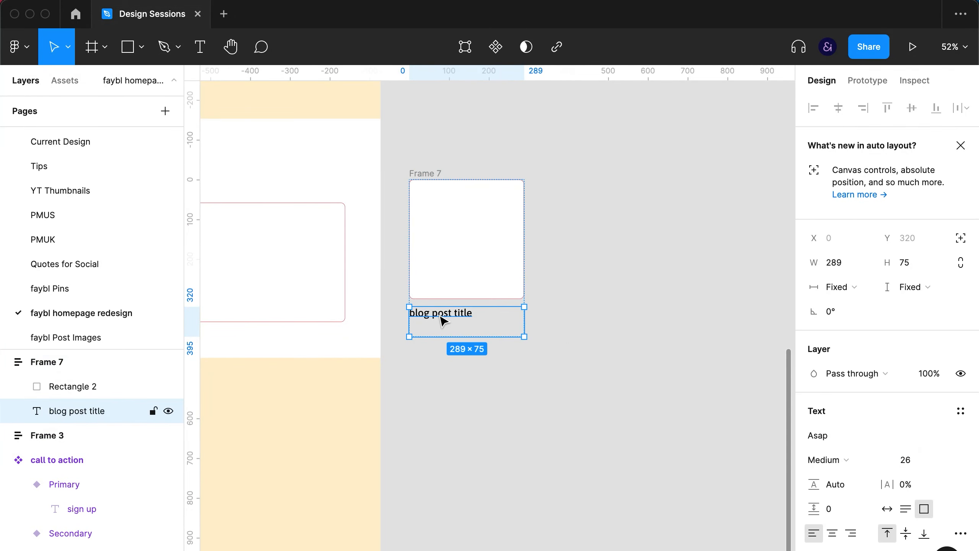
{"action": "key", "text": "super+d"}
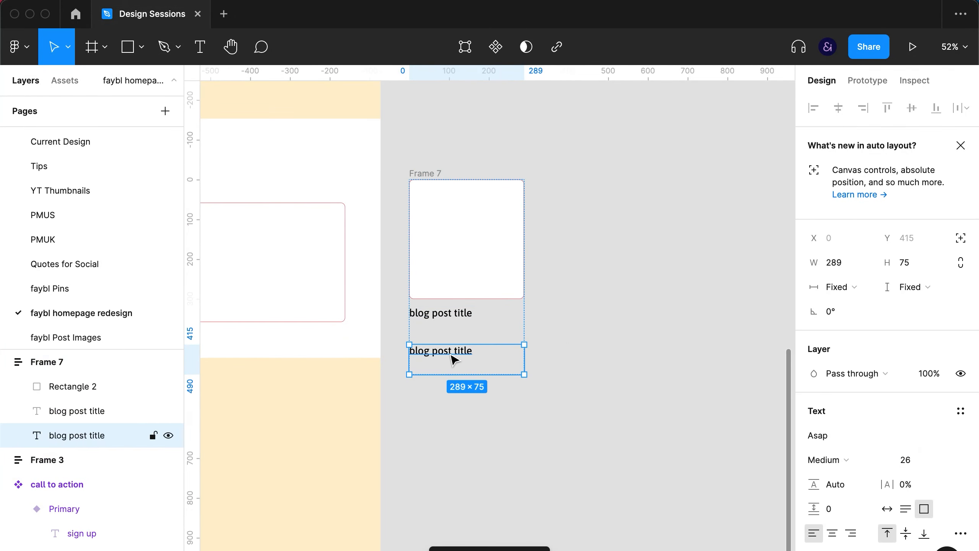
{"action": "left_click", "coordinate": [382, 367]}
{"action": "left_click_drag", "start_coordinate": [328, 369], "coordinate": [582, 466]}
{"action": "left_click_drag", "start_coordinate": [509, 335], "coordinate": [599, 489]}
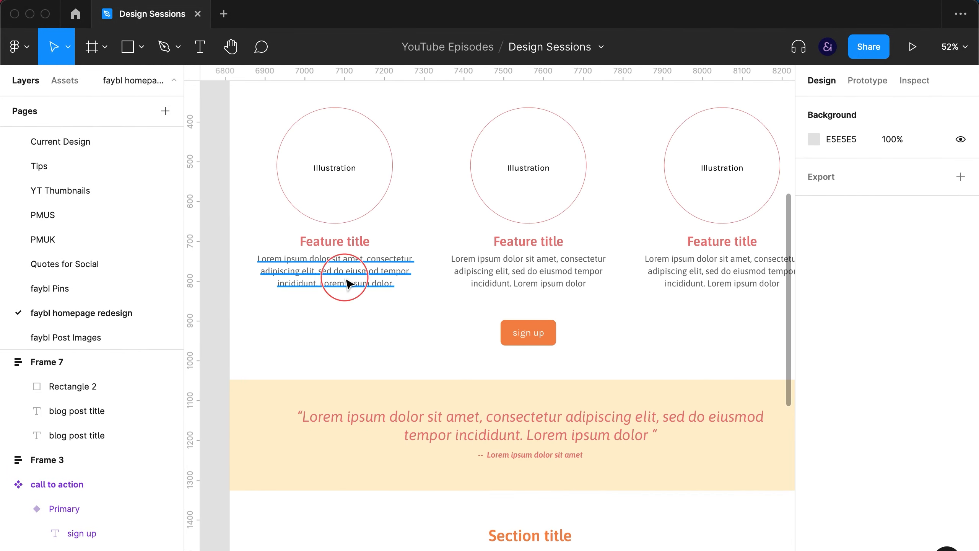
{"action": "double_click", "coordinate": [308, 265]}
{"action": "left_click_drag", "start_coordinate": [318, 270], "coordinate": [253, 247]}
{"action": "key", "text": "super+c"}
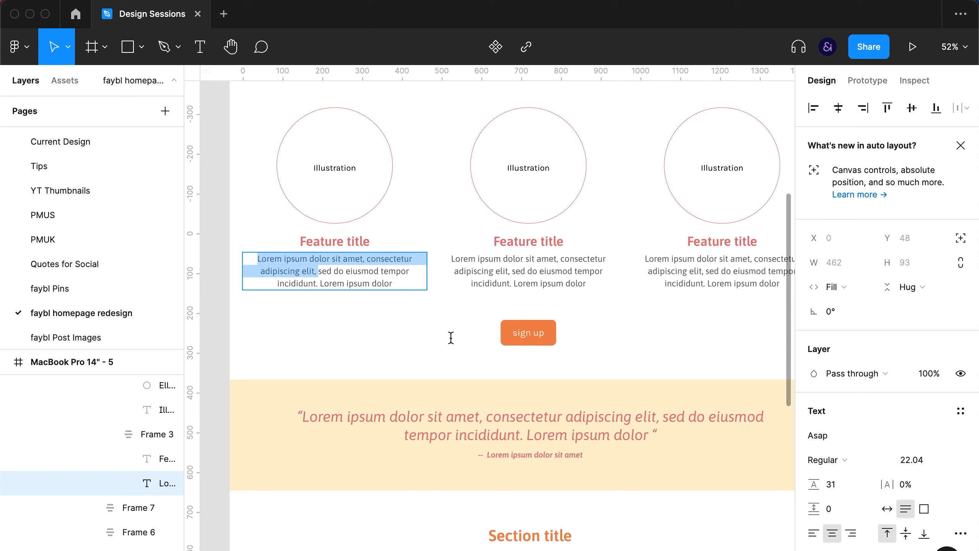
Step: Replace the duplicated title's text in the card frame with the copied lorem ipsum phrase, keeping its source styling
{"action": "left_click", "coordinate": [551, 420]}
{"action": "key", "text": "super+u"}
{"action": "left_click_drag", "start_coordinate": [714, 527], "coordinate": [429, 221]}
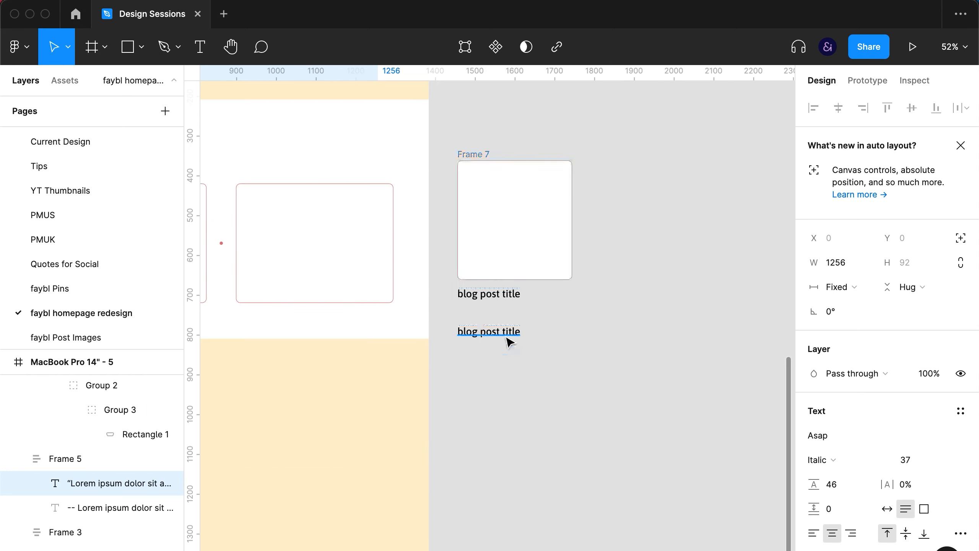
{"action": "double_click", "coordinate": [505, 334]}
{"action": "key", "text": "super+v"}
{"action": "key", "text": "Escape"}
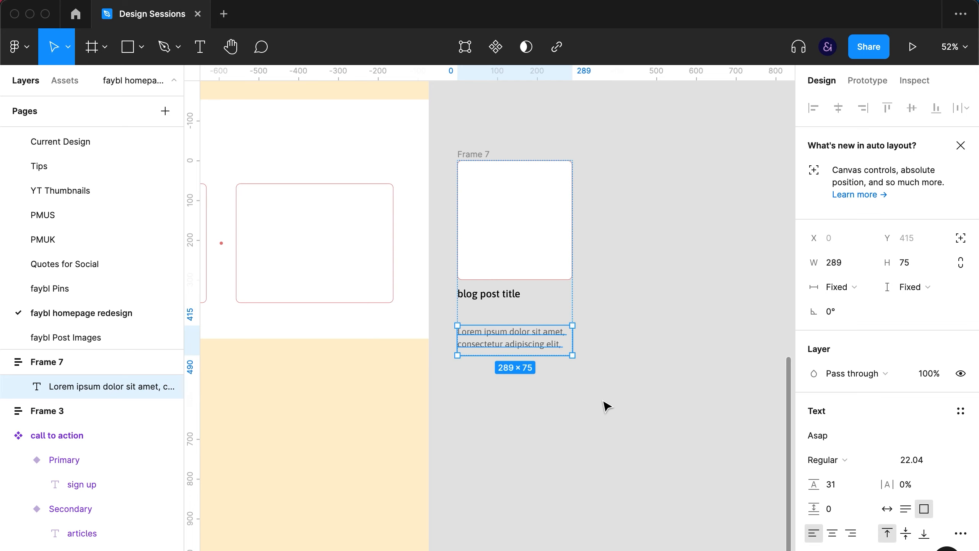
Step: Set the heights of the card's description and title text boxes to hug their contents
{"action": "left_click", "coordinate": [905, 286]}
{"action": "left_click", "coordinate": [900, 304]}
{"action": "key", "text": "Escape"}
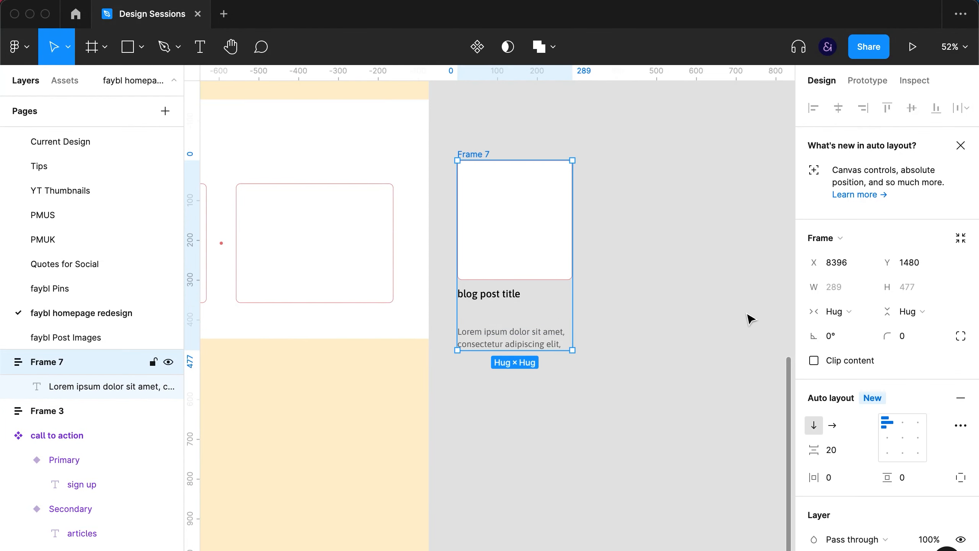
{"action": "left_click", "coordinate": [506, 297]}
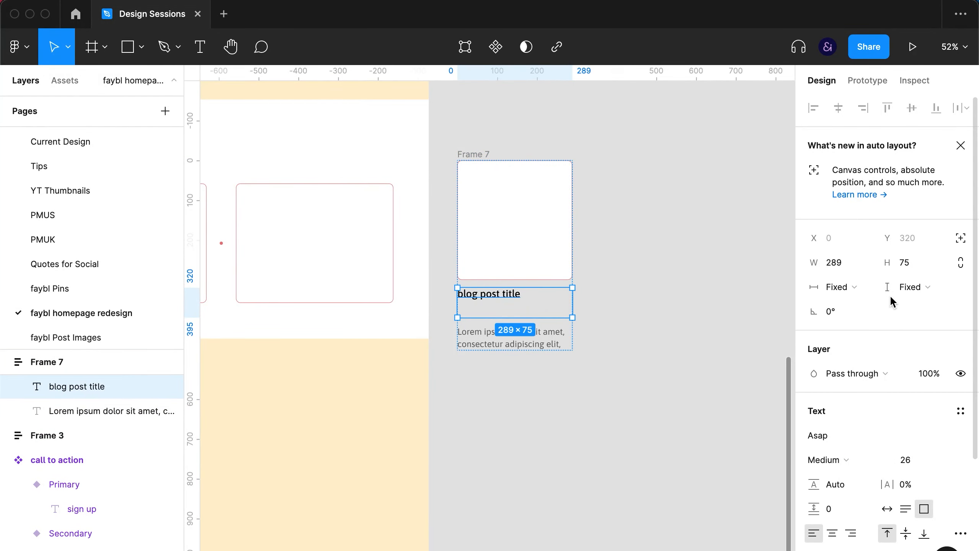
{"action": "left_click", "coordinate": [906, 287]}
{"action": "left_click", "coordinate": [898, 304]}
{"action": "left_click", "coordinate": [677, 343]}
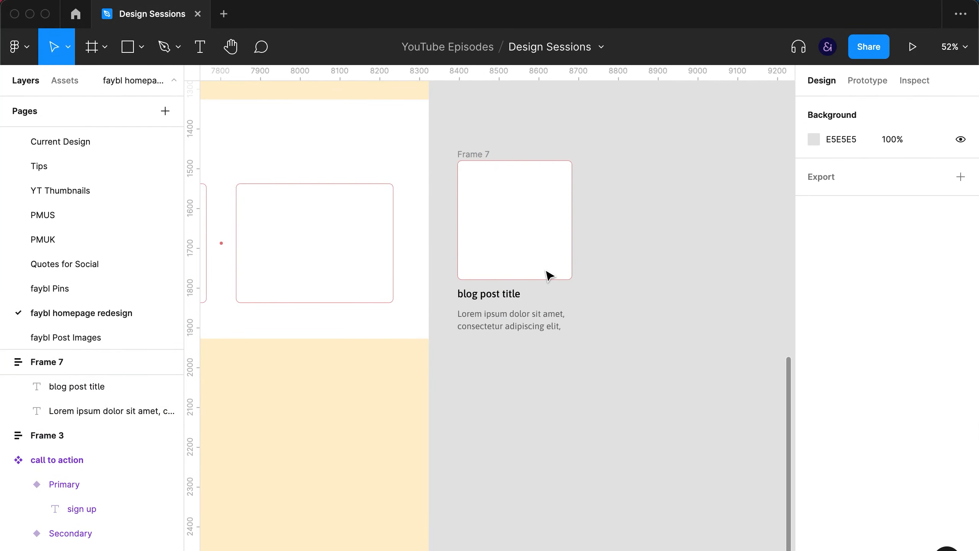
Step: Group the card's title and description and set the vertical spacing between them to 10
{"action": "left_click", "coordinate": [546, 274]}
{"action": "left_click", "coordinate": [503, 313]}
{"action": "left_click", "coordinate": [498, 292], "text": "shift"}
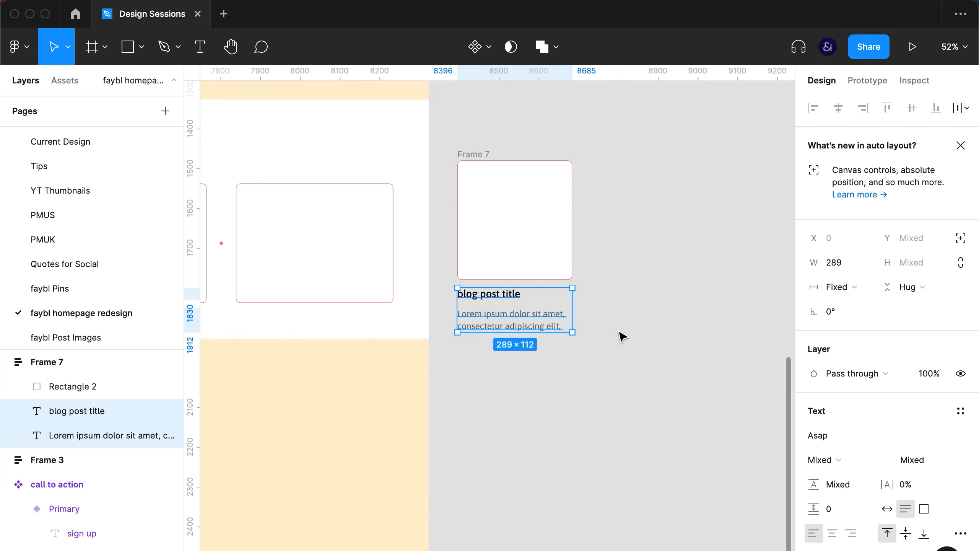
{"action": "key", "text": "super+g"}
{"action": "left_click", "coordinate": [901, 312]}
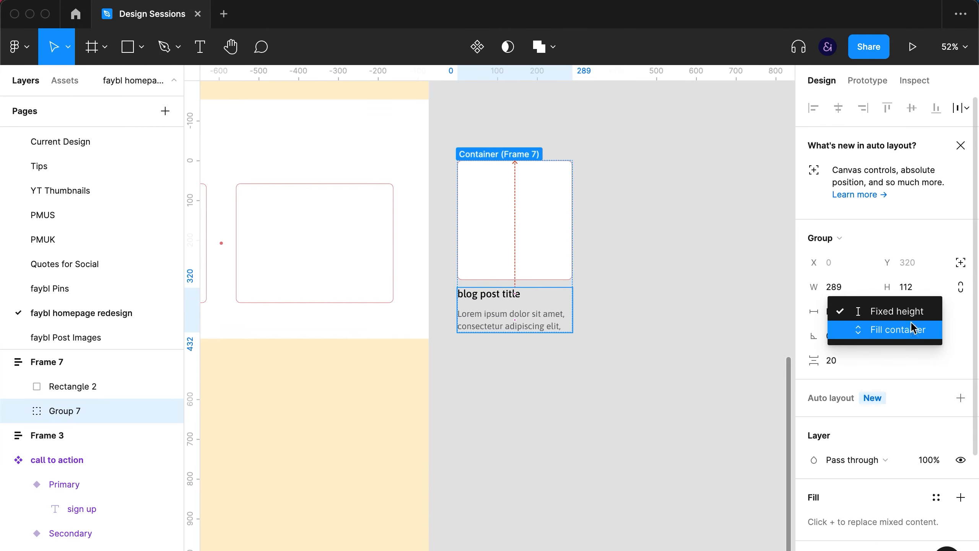
{"action": "left_click", "coordinate": [855, 308]}
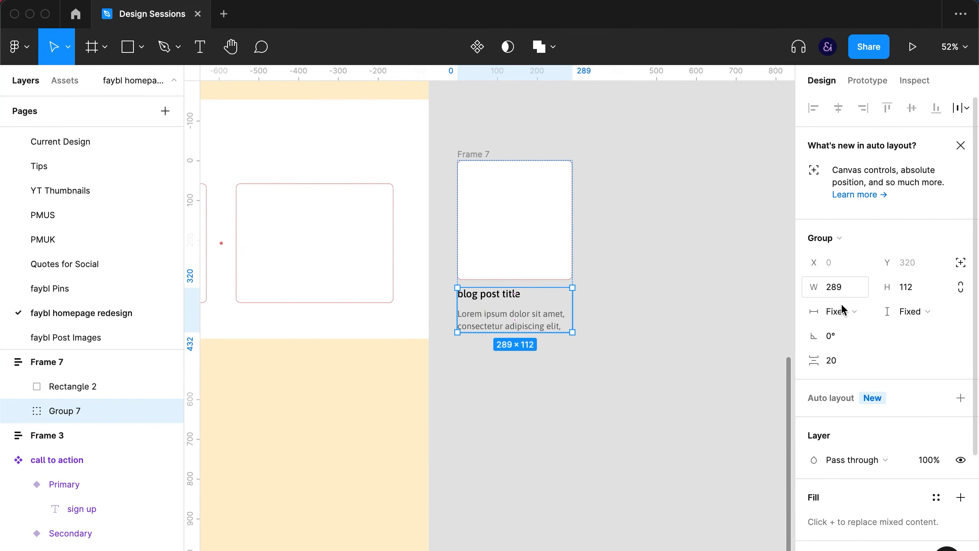
{"action": "type", "text": "10"}
{"action": "key", "text": "Return"}
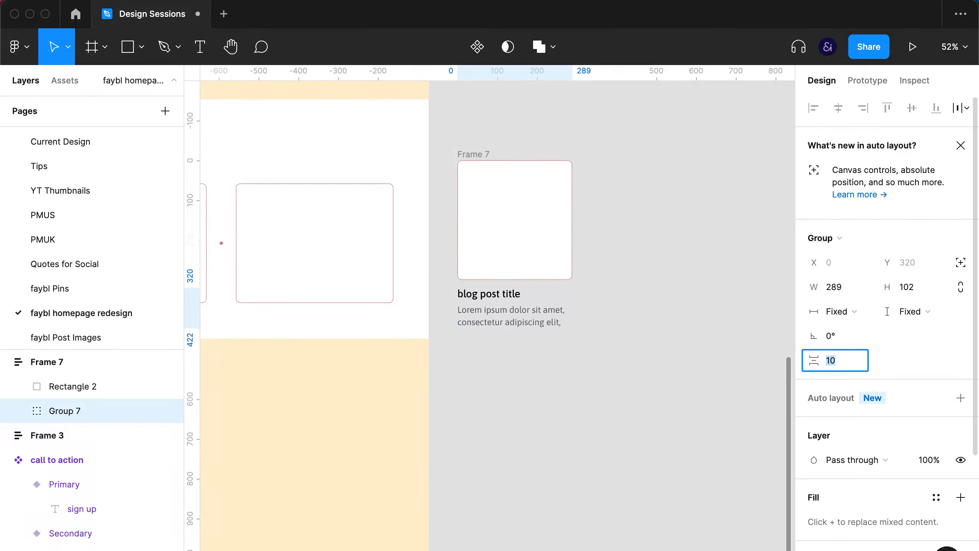
{"action": "left_click", "coordinate": [618, 393]}
{"action": "left_click", "coordinate": [518, 251]}
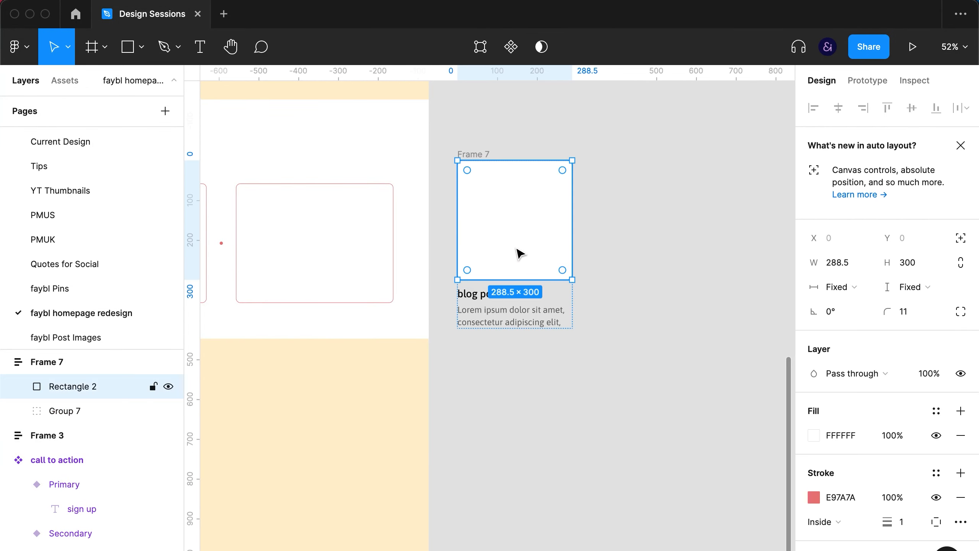
{"action": "left_click", "coordinate": [586, 391]}
{"action": "left_click", "coordinate": [561, 317]}
{"action": "left_click", "coordinate": [609, 288]}
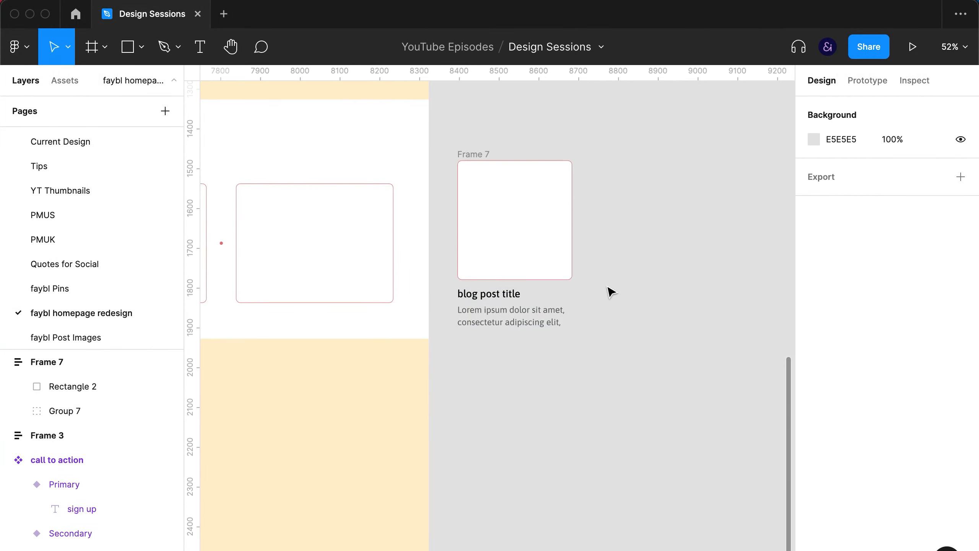
{"action": "left_click", "coordinate": [517, 261]}
Step: Cut the blog post card frame from the empty canvas and try placing it directly below the white section's title
{"action": "left_click", "coordinate": [470, 154]}
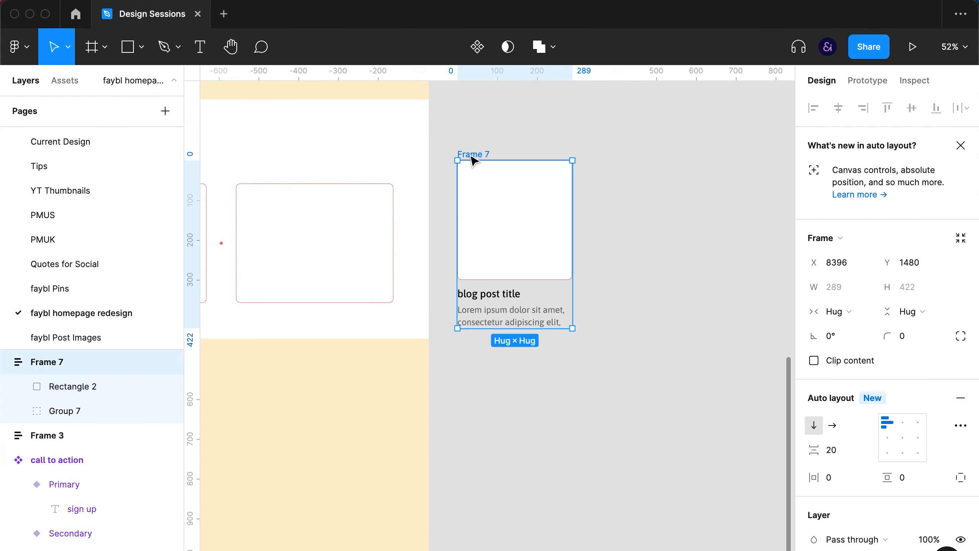
{"action": "left_click_drag", "start_coordinate": [518, 389], "coordinate": [571, 398]}
{"action": "scroll", "coordinate": [570, 439], "scroll_direction": "down", "scroll_amount": 5}
{"action": "left_click_drag", "start_coordinate": [470, 460], "coordinate": [540, 418]}
{"action": "left_click_drag", "start_coordinate": [663, 320], "coordinate": [404, 323]}
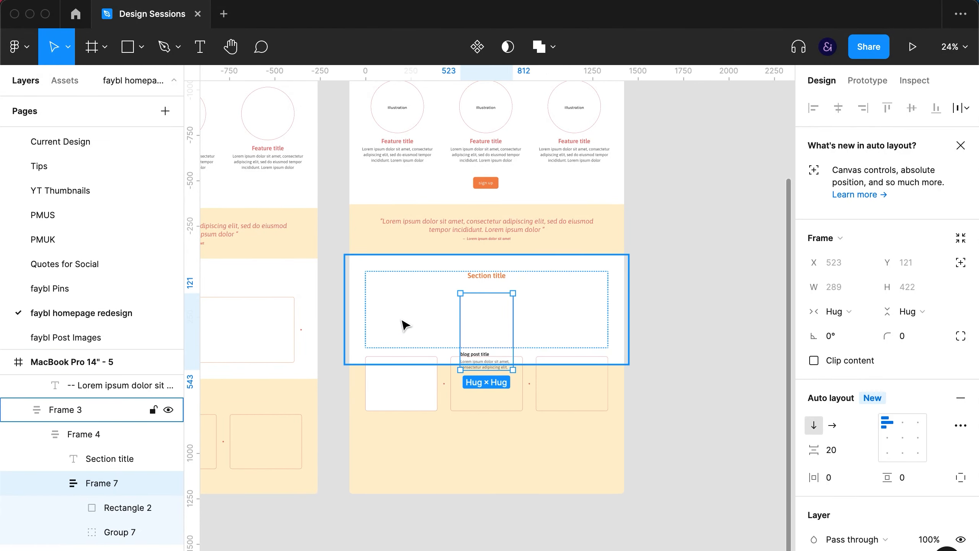
{"action": "key", "text": "ctrl+z"}
{"action": "key", "text": "Delete"}
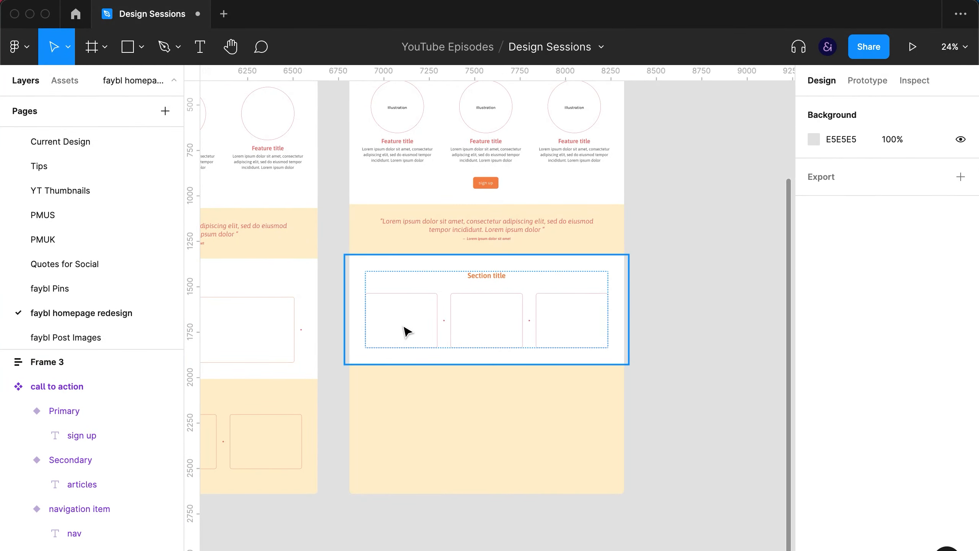
Step: Paste the blog post card into the white section's card row and delete the row's first placeholder rectangle
{"action": "double_click", "coordinate": [406, 331]}
{"action": "left_click", "coordinate": [407, 331]}
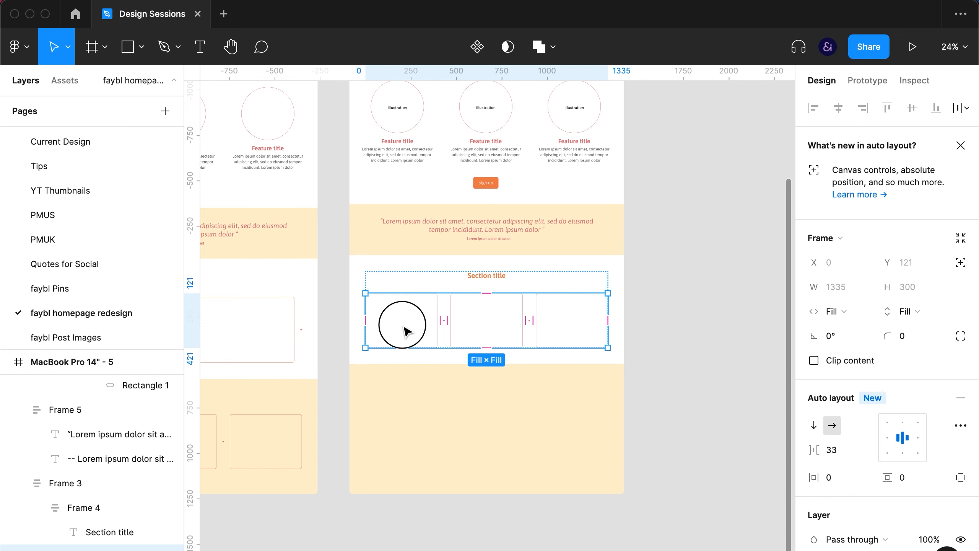
{"action": "left_click", "coordinate": [406, 330]}
{"action": "key", "text": "ctrl+v"}
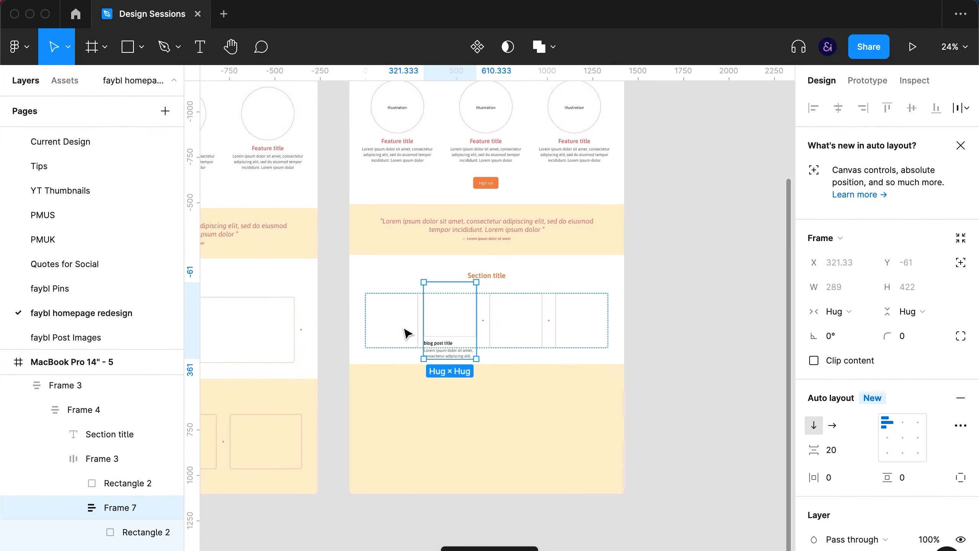
{"action": "left_click", "coordinate": [405, 332]}
{"action": "key", "text": "Delete"}
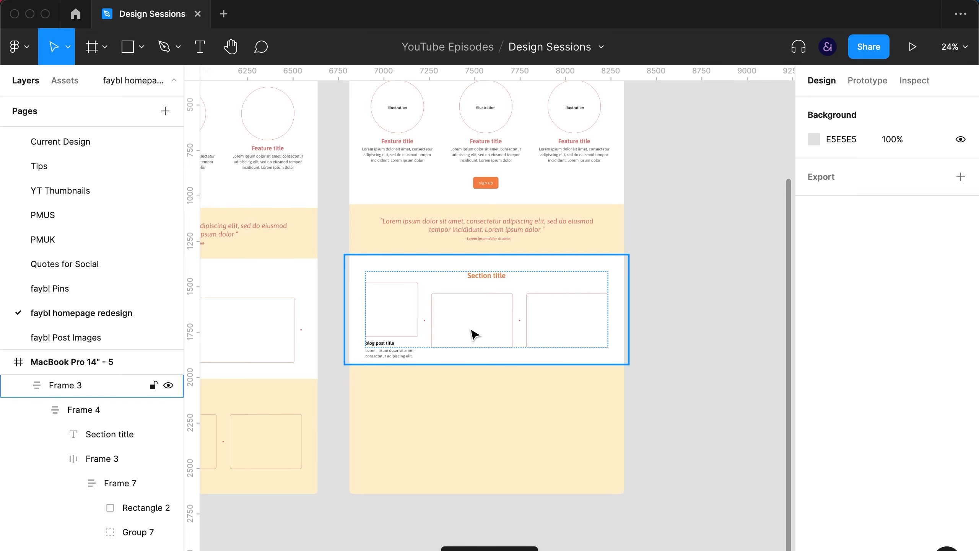
Step: Delete the two remaining placeholder rectangles from the white section's card row, keeping the blog post card and both dots
{"action": "left_click", "coordinate": [474, 334]}
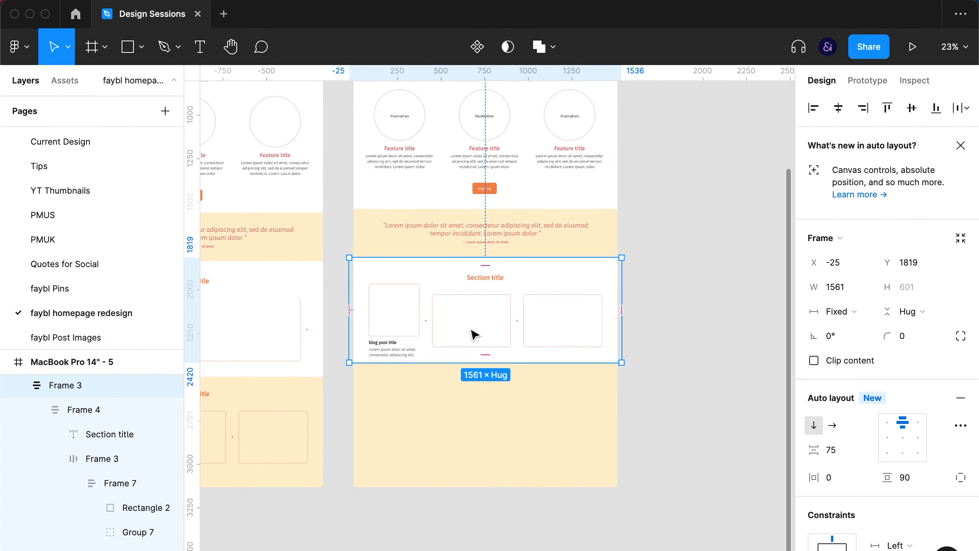
{"action": "scroll", "coordinate": [474, 335], "scroll_direction": "up", "scroll_amount": 5}
{"action": "left_click", "coordinate": [325, 318]}
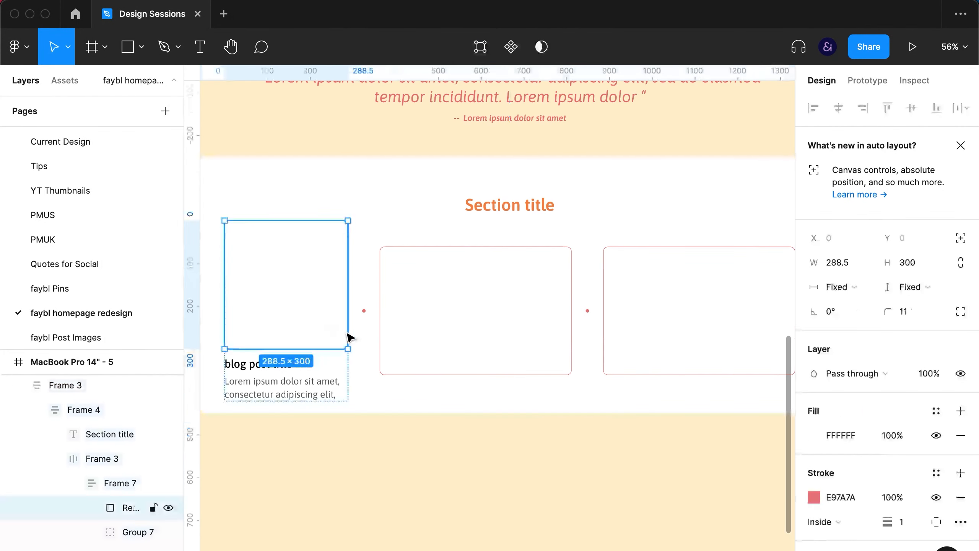
{"action": "left_click", "coordinate": [386, 353], "text": "shift"}
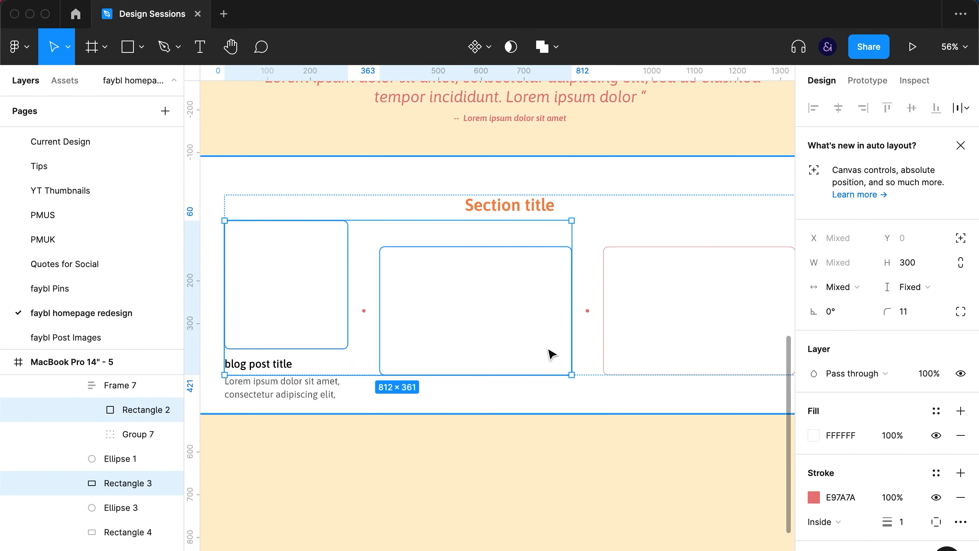
{"action": "left_click", "coordinate": [607, 352], "text": "shift"}
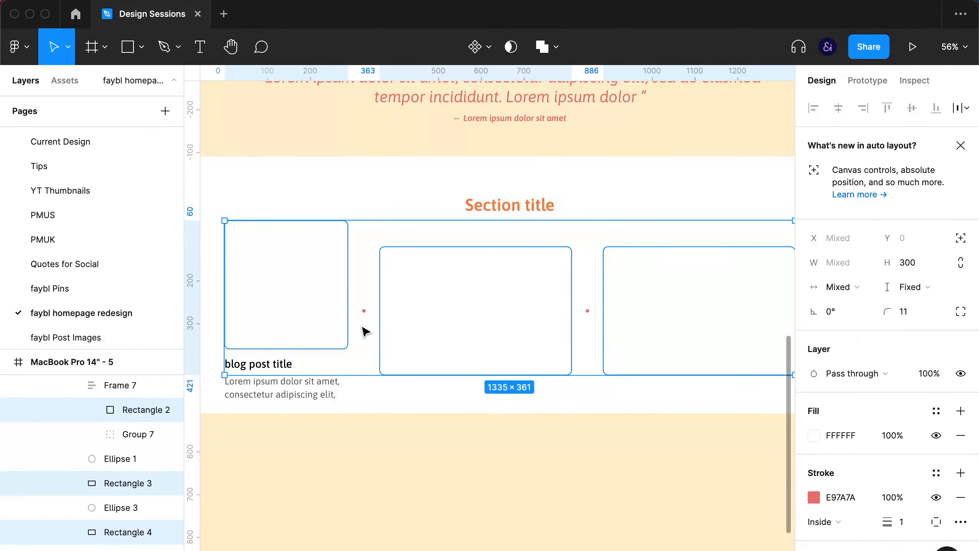
{"action": "left_click", "coordinate": [311, 314]}
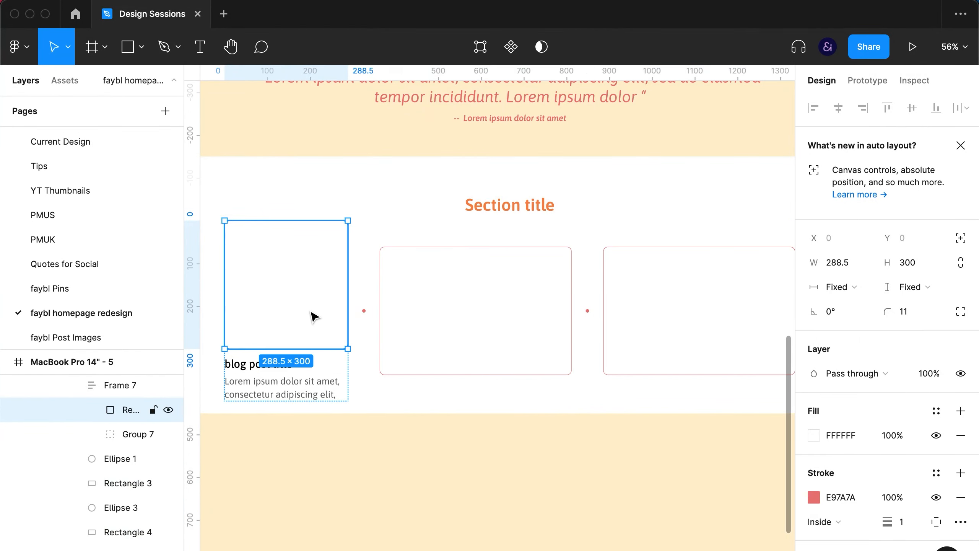
{"action": "left_click", "coordinate": [574, 350]}
{"action": "key", "text": "Delete"}
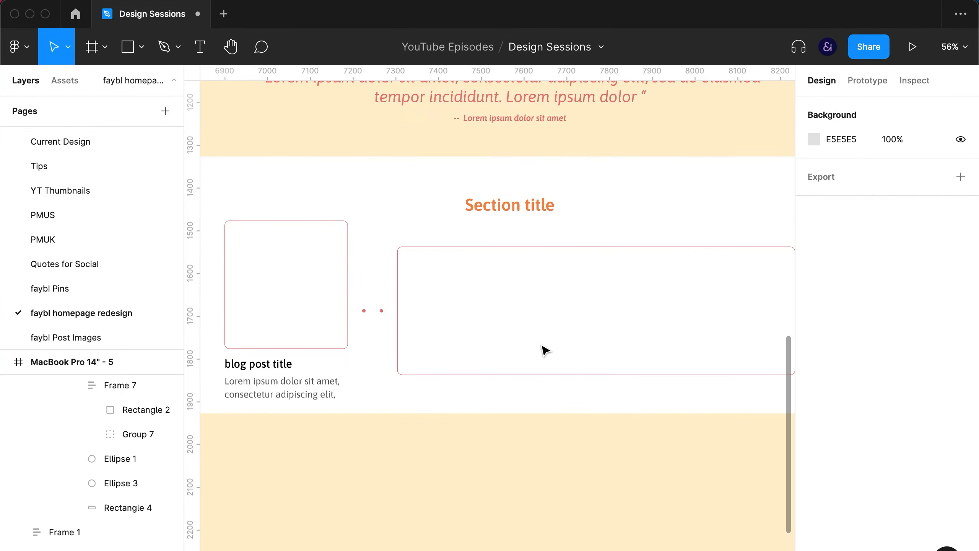
{"action": "left_click", "coordinate": [397, 353]}
{"action": "key", "text": "Delete"}
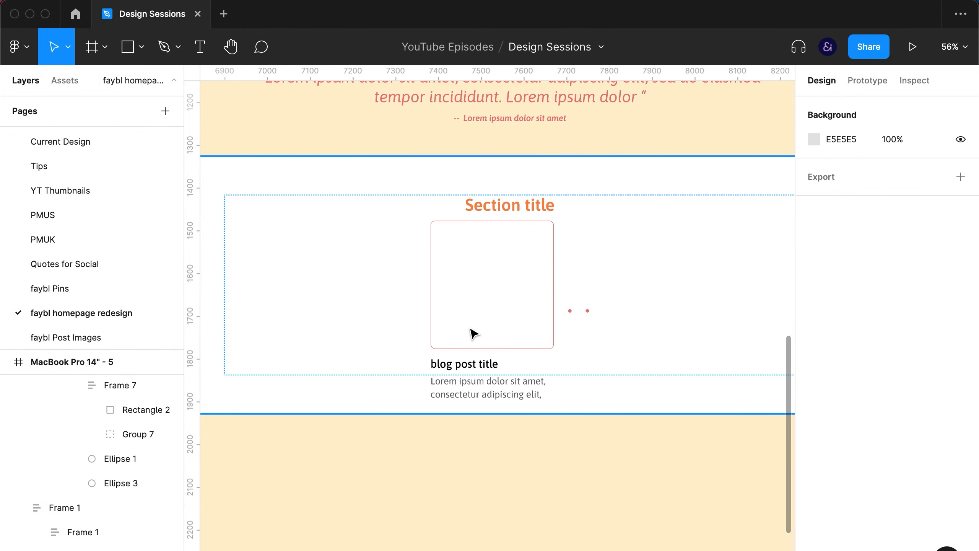
Step: Duplicate the blog post card twice and arrange the three cards in the row with a dot between each pair
{"action": "left_click", "coordinate": [484, 334]}
{"action": "left_click", "coordinate": [497, 380]}
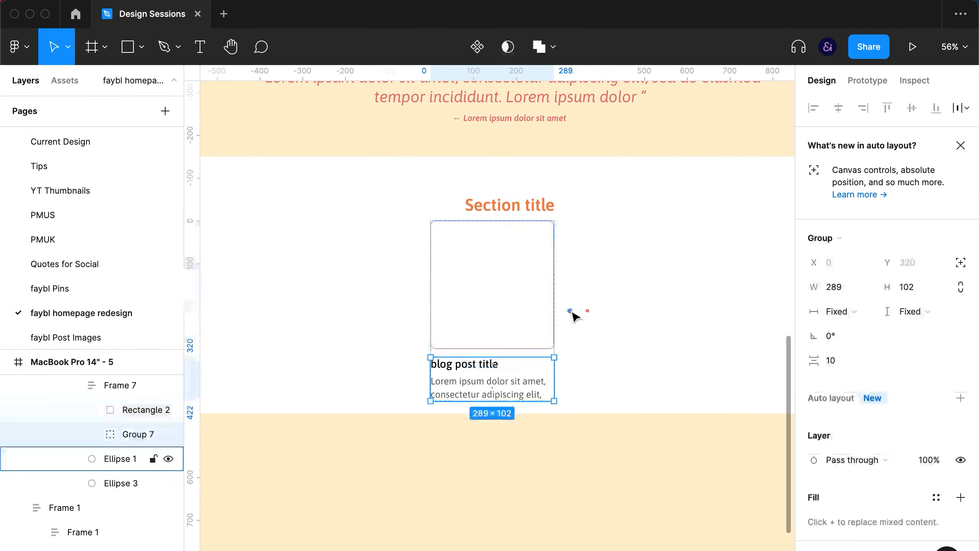
{"action": "left_click", "coordinate": [570, 310]}
{"action": "left_click", "coordinate": [524, 323]}
{"action": "key", "text": "super+d"}
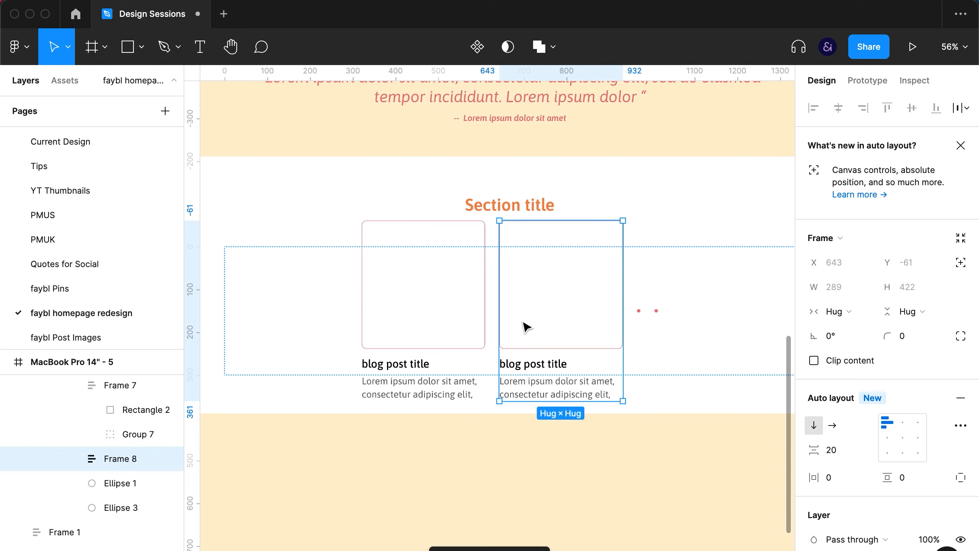
{"action": "key", "text": "super+d"}
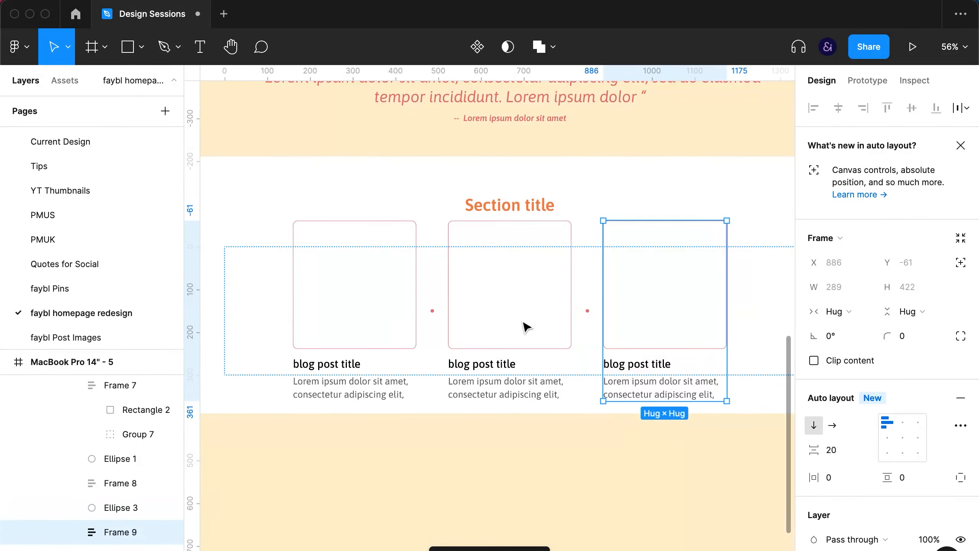
Step: Set the width of all three blog post card frames to Fill container
{"action": "left_click", "coordinate": [511, 328], "text": "shift"}
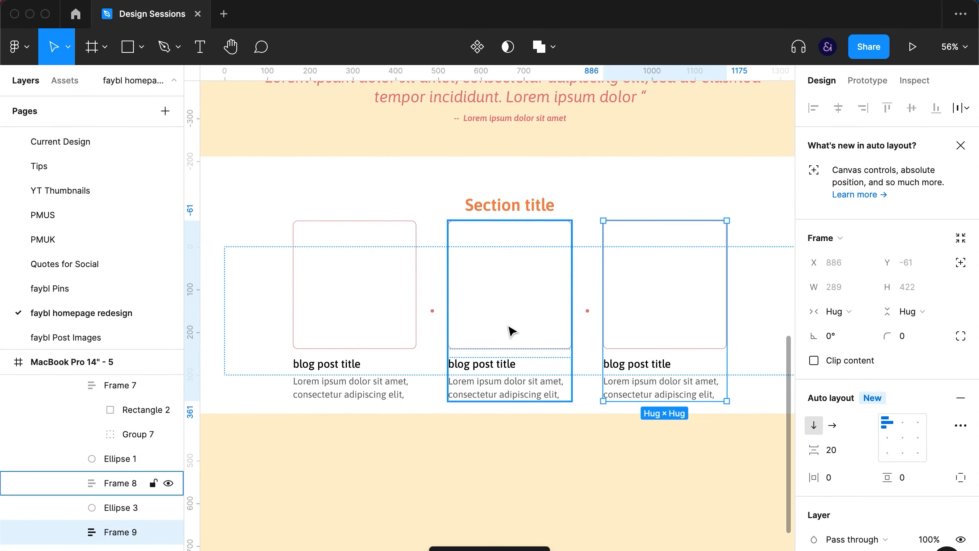
{"action": "left_click", "coordinate": [390, 338], "text": "shift"}
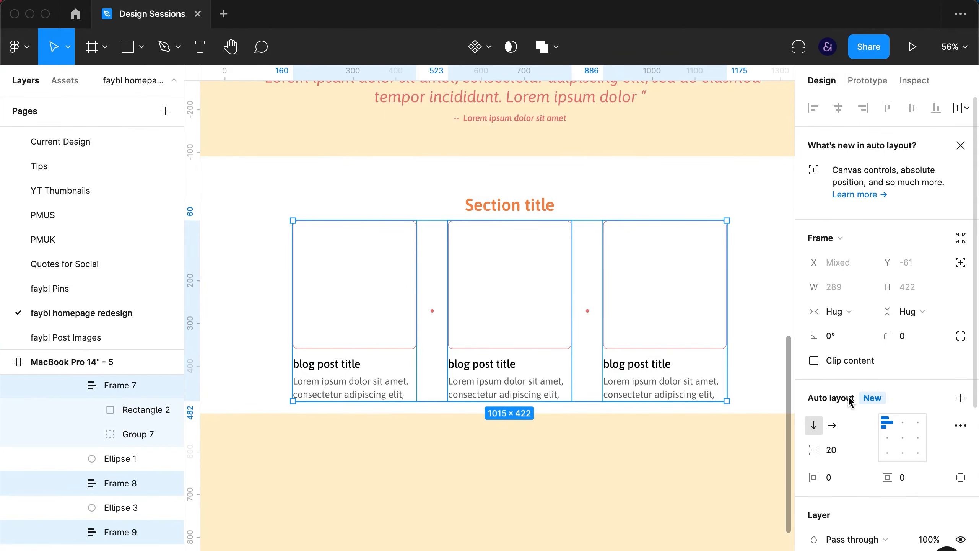
{"action": "left_click", "coordinate": [823, 314]}
{"action": "left_click", "coordinate": [831, 330]}
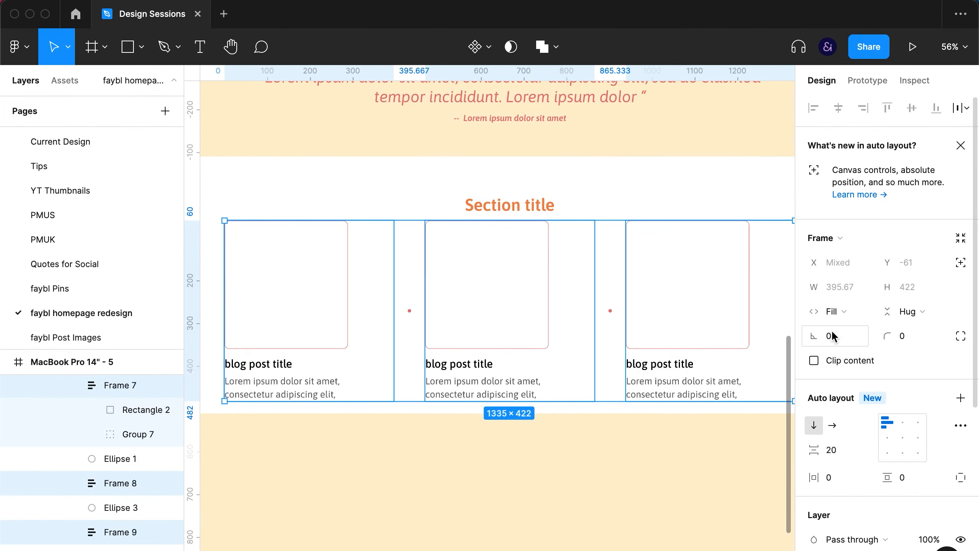
Step: Set the width of the image rectangles in all three blog post cards to Fill container
{"action": "left_click", "coordinate": [659, 341]}
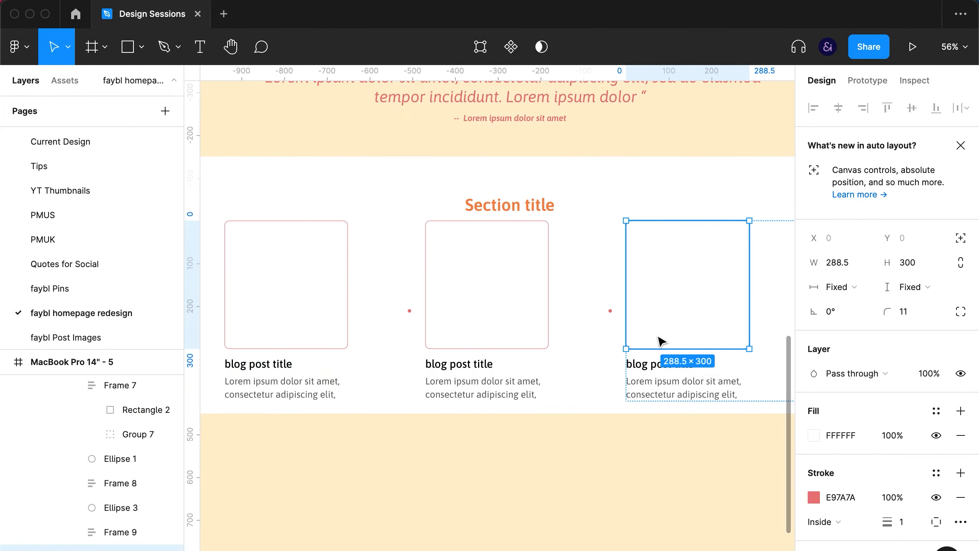
{"action": "left_click", "coordinate": [487, 321], "text": "shift"}
{"action": "left_click", "coordinate": [301, 312], "text": "shift"}
{"action": "left_click", "coordinate": [861, 290]}
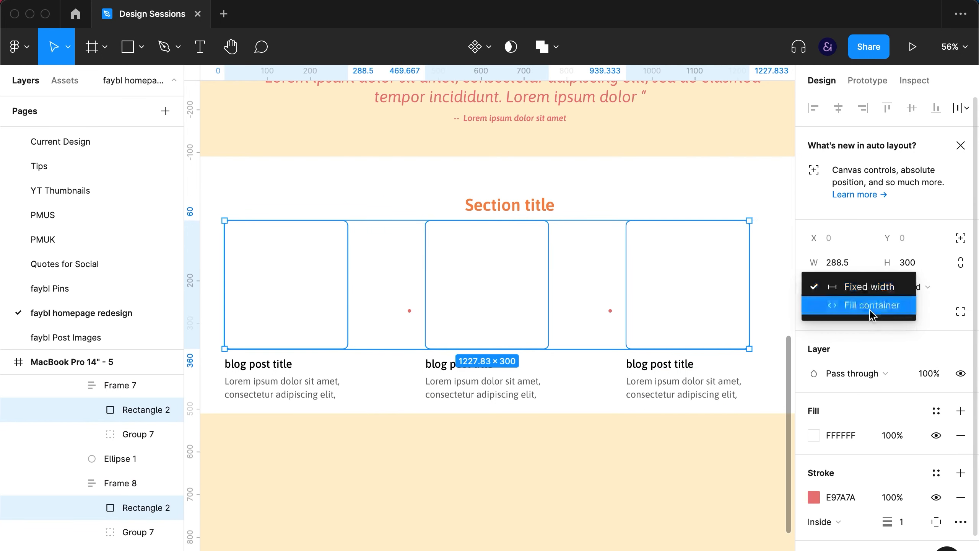
{"action": "left_click", "coordinate": [869, 309]}
Step: Set the width of the title and description groups in all three blog post cards to Fill container
{"action": "left_click", "coordinate": [499, 387]}
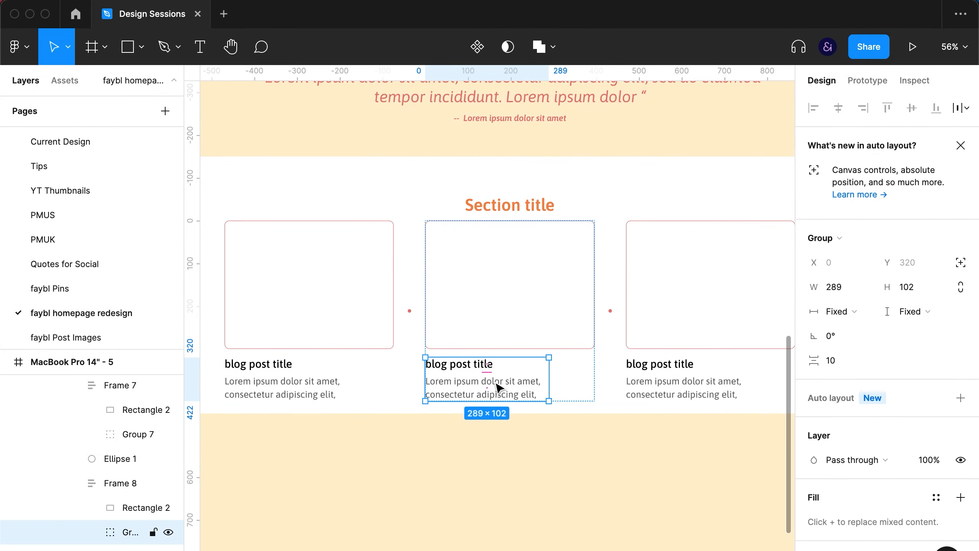
{"action": "left_click", "coordinate": [301, 386], "text": "shift"}
{"action": "left_click", "coordinate": [301, 382], "text": "shift"}
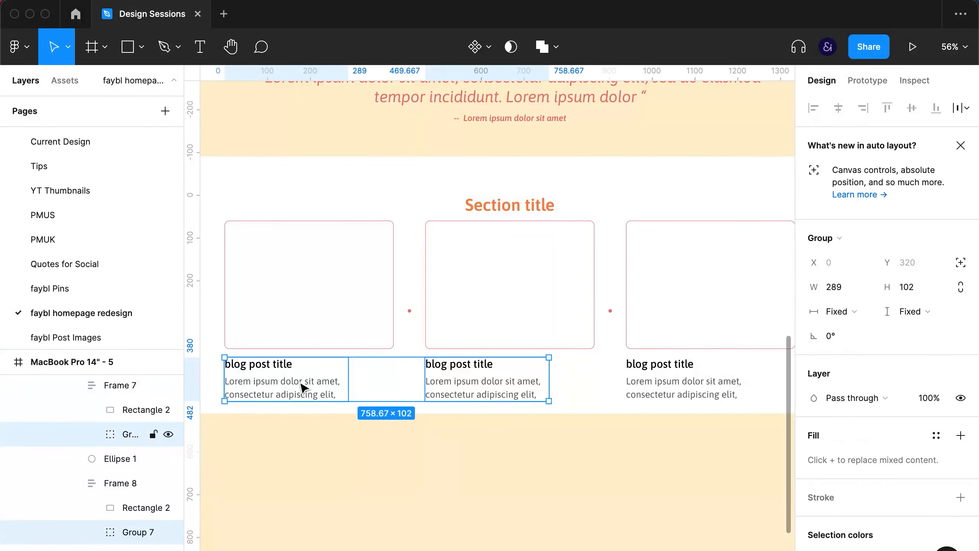
{"action": "double_click", "coordinate": [687, 382], "text": "shift"}
{"action": "left_click", "coordinate": [840, 312]}
{"action": "left_click", "coordinate": [847, 330]}
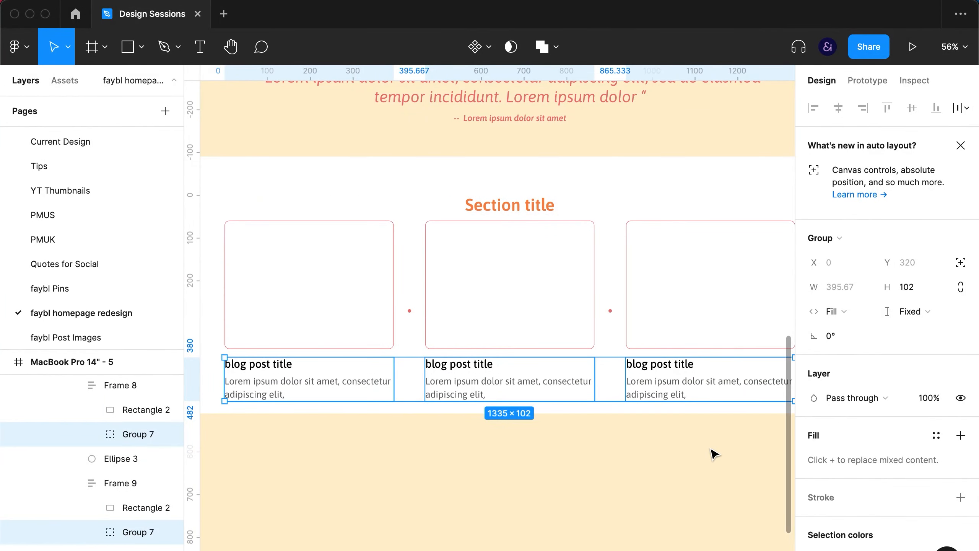
Step: Set the height of the frame holding the white section's title and card row to hug its contents
{"action": "left_click", "coordinate": [683, 439]}
{"action": "key", "text": "super+backslash"}
{"action": "scroll", "coordinate": [712, 420], "scroll_direction": "down", "scroll_amount": 1}
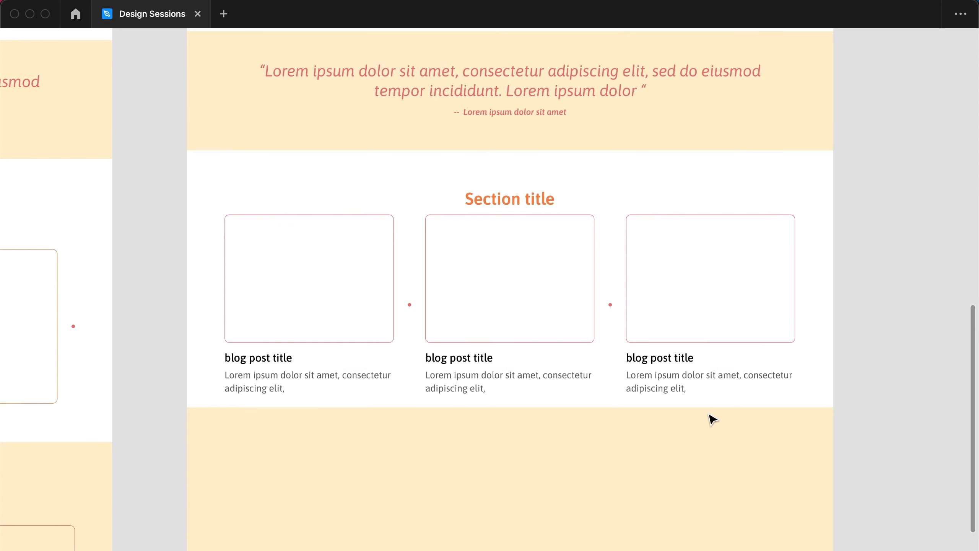
{"action": "left_click", "coordinate": [638, 314]}
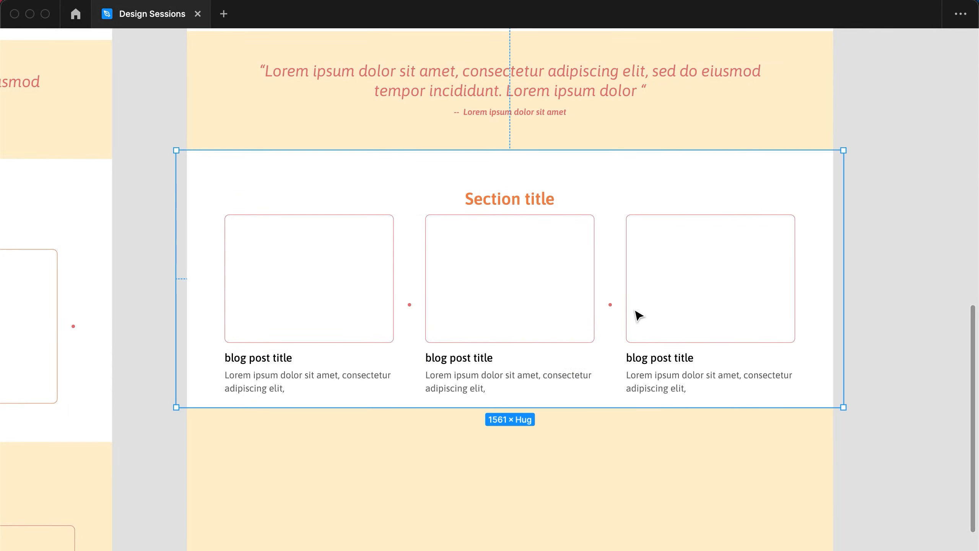
{"action": "double_click", "coordinate": [574, 306]}
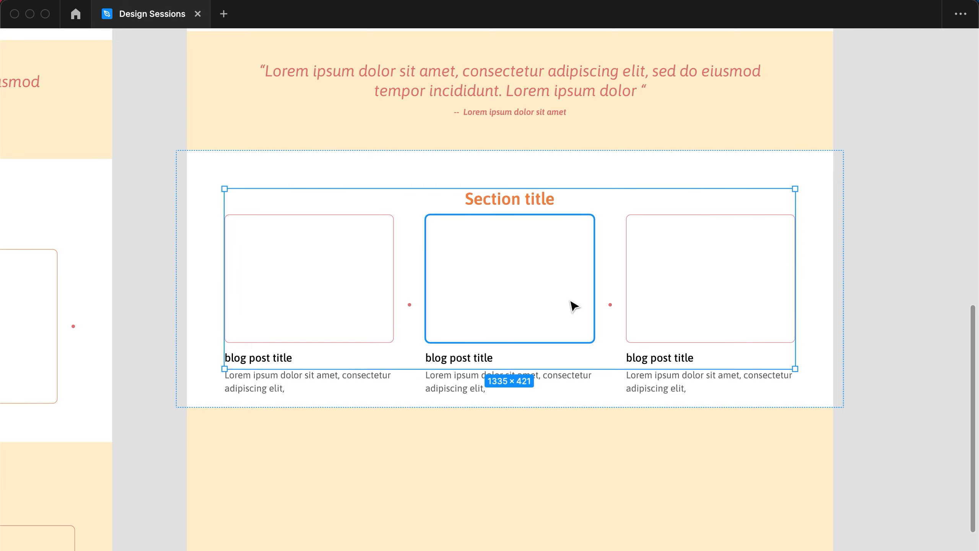
{"action": "key", "text": "super+backslash"}
{"action": "left_click", "coordinate": [916, 313]}
{"action": "left_click", "coordinate": [916, 329]}
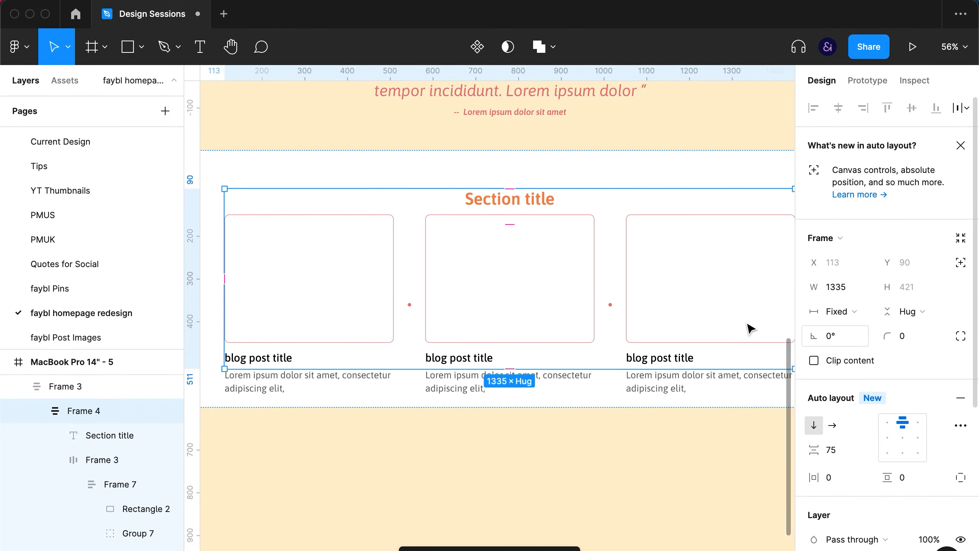
Step: Set the blog post card row's height to hug its contents and view the section without the interface
{"action": "left_click", "coordinate": [671, 329]}
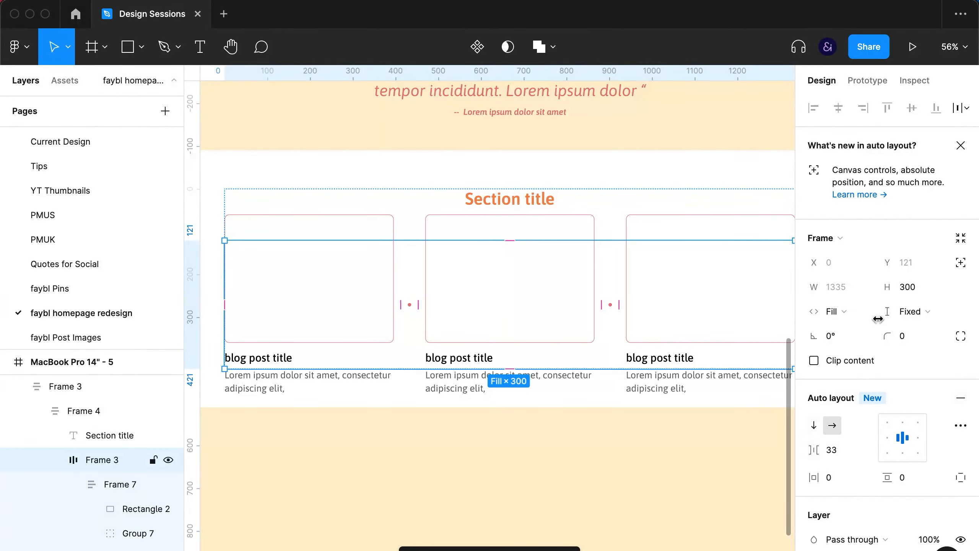
{"action": "left_click", "coordinate": [892, 320]}
{"action": "left_click", "coordinate": [914, 328]}
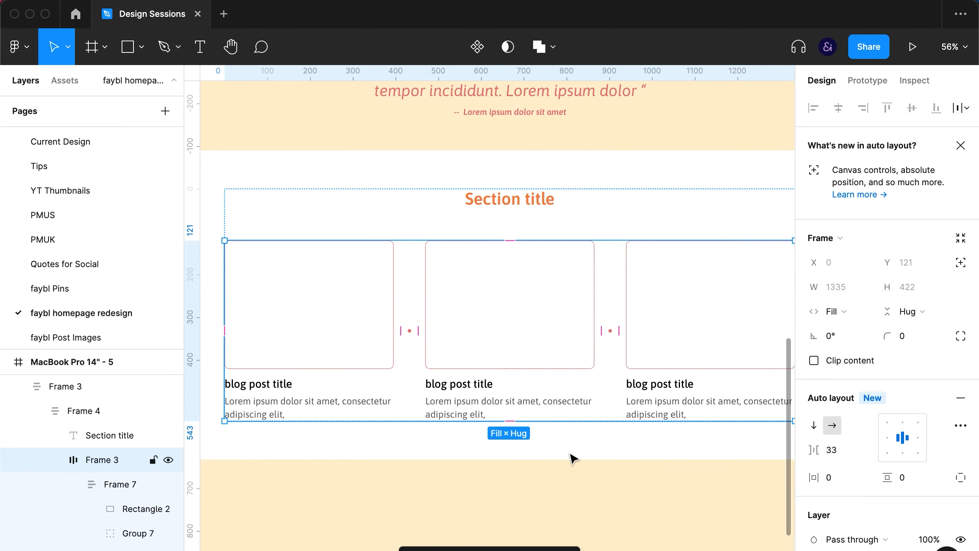
{"action": "left_click", "coordinate": [590, 484]}
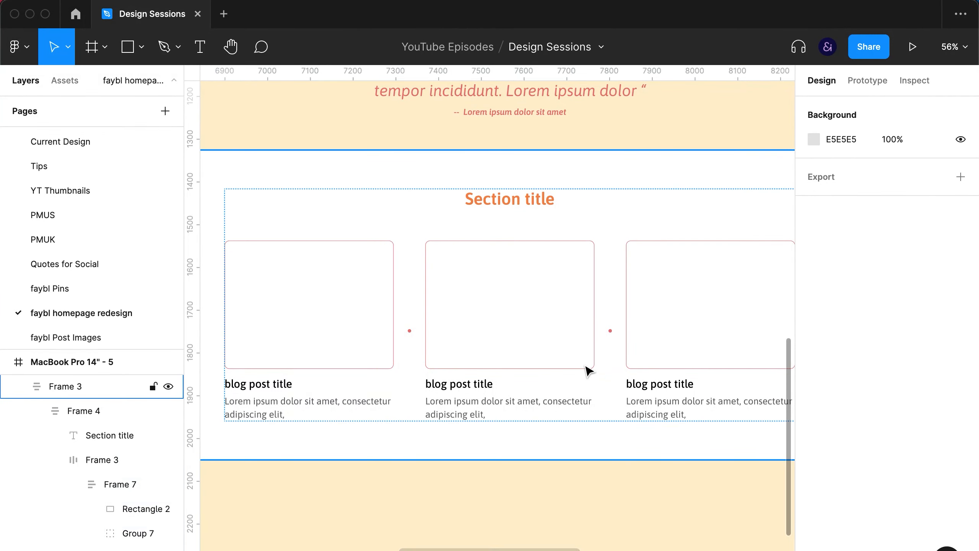
{"action": "key", "text": "super+backslash"}
{"action": "left_click", "coordinate": [899, 346]}
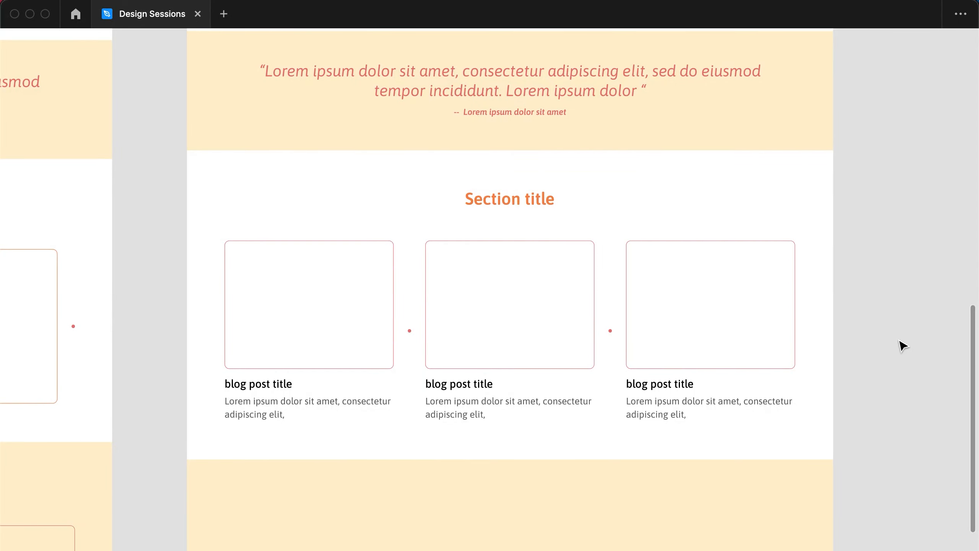
Step: Recolor the three feature titles in the upper white section with the sign up button's orange, F5884B
{"action": "scroll", "coordinate": [684, 329], "scroll_direction": "down", "scroll_amount": 2}
{"action": "scroll", "coordinate": [684, 329], "scroll_direction": "up", "scroll_amount": 8}
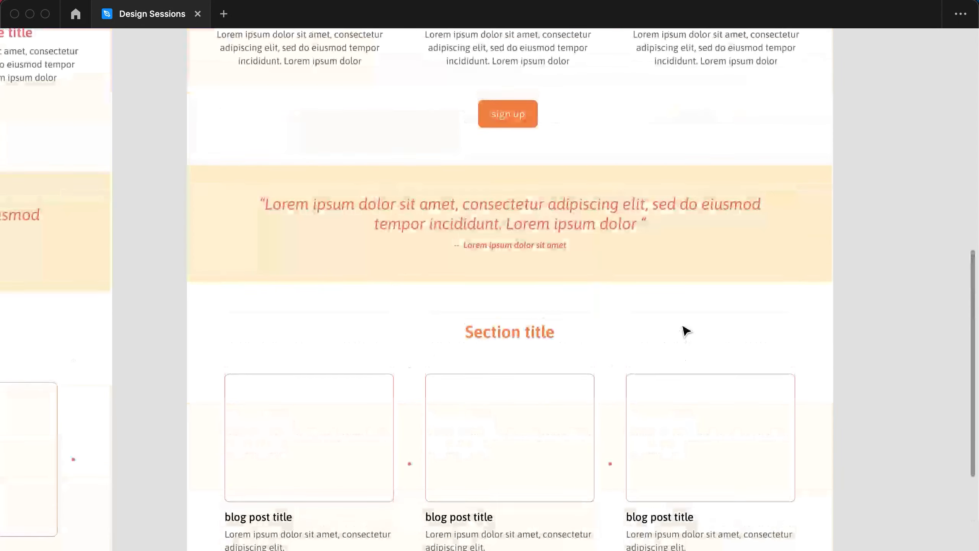
{"action": "scroll", "coordinate": [684, 330], "scroll_direction": "up", "scroll_amount": 5}
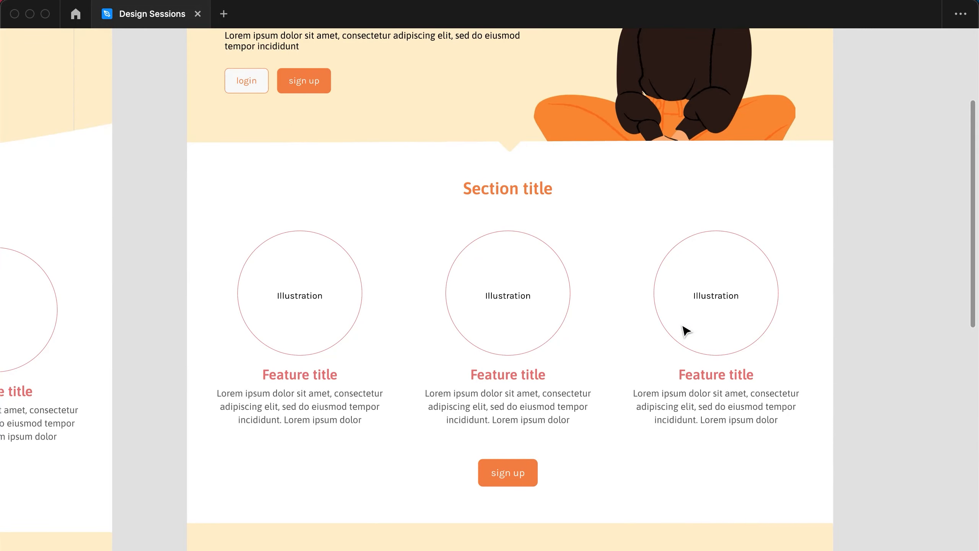
{"action": "left_click", "coordinate": [530, 376]}
{"action": "scroll", "coordinate": [530, 376], "scroll_direction": "down", "scroll_amount": 3}
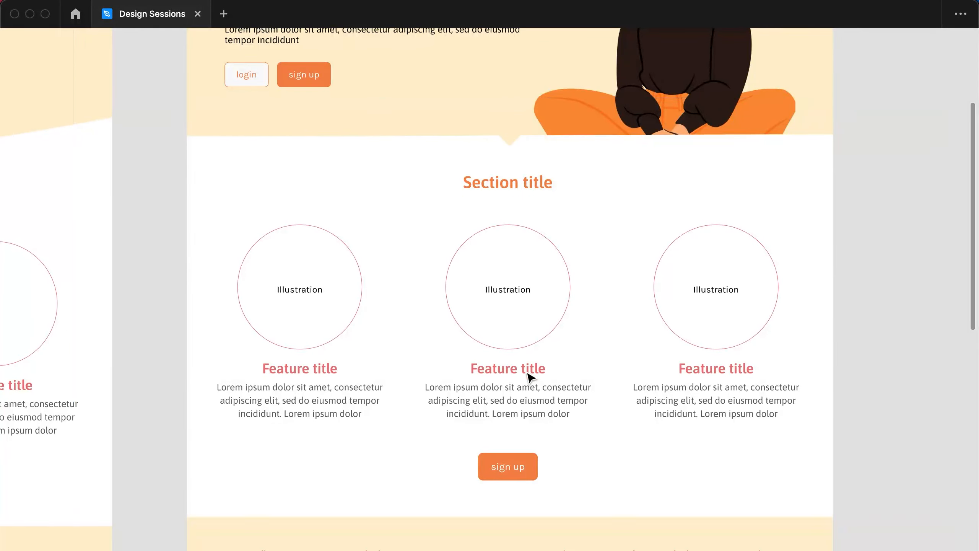
{"action": "left_click", "coordinate": [516, 302]}
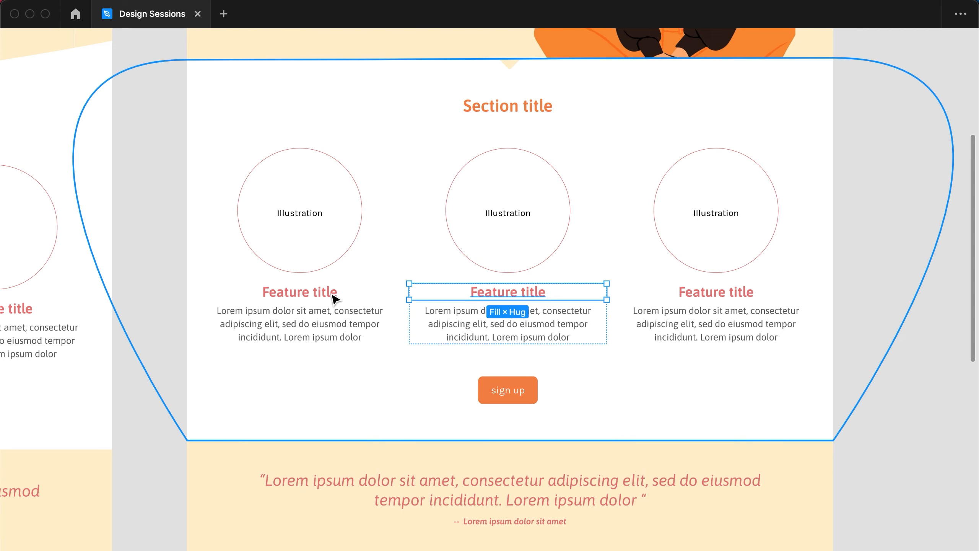
{"action": "left_click", "coordinate": [334, 300], "text": "shift"}
{"action": "left_click", "coordinate": [716, 294], "text": "shift"}
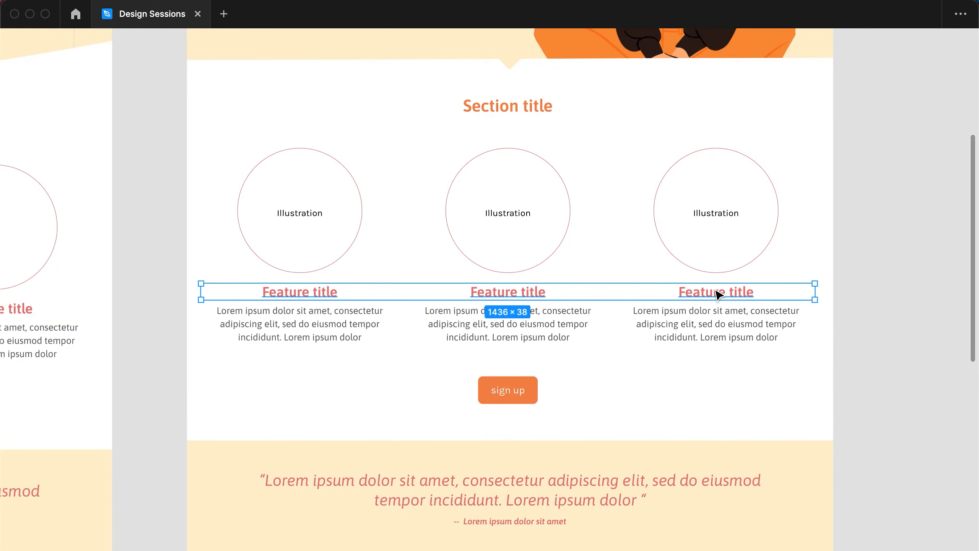
{"action": "key", "text": "super+backslash"}
{"action": "scroll", "coordinate": [820, 447], "scroll_direction": "down", "scroll_amount": 5}
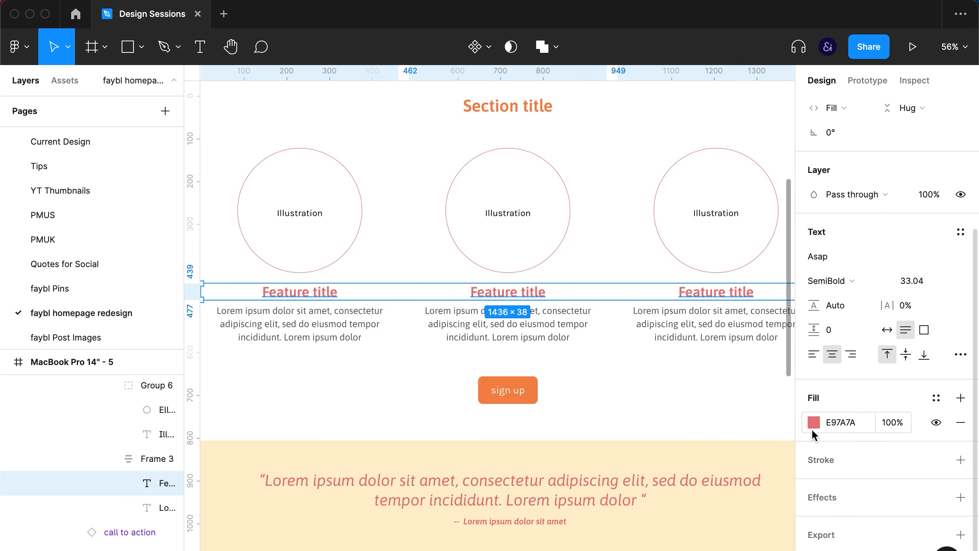
{"action": "left_click", "coordinate": [812, 422]}
{"action": "left_click", "coordinate": [632, 421]}
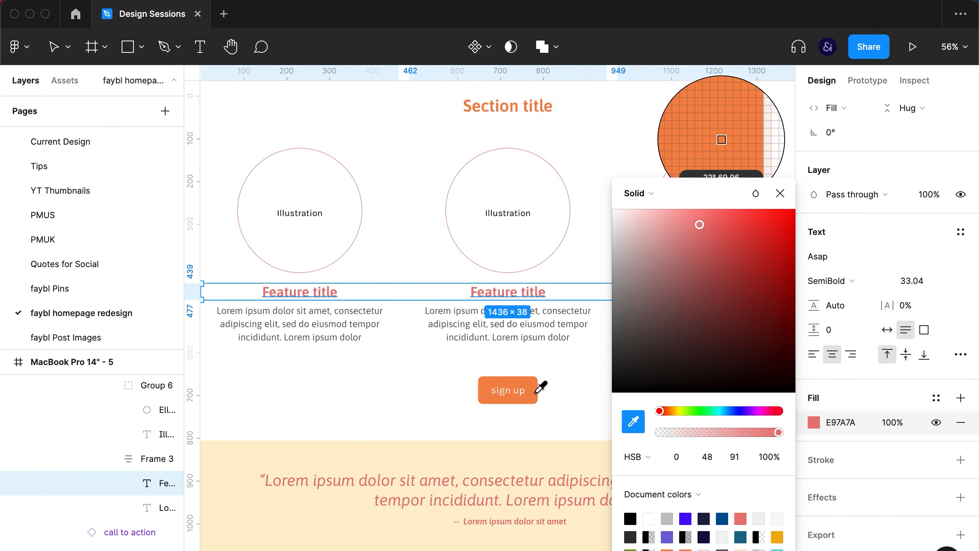
{"action": "left_click", "coordinate": [535, 392]}
{"action": "left_click", "coordinate": [780, 194]}
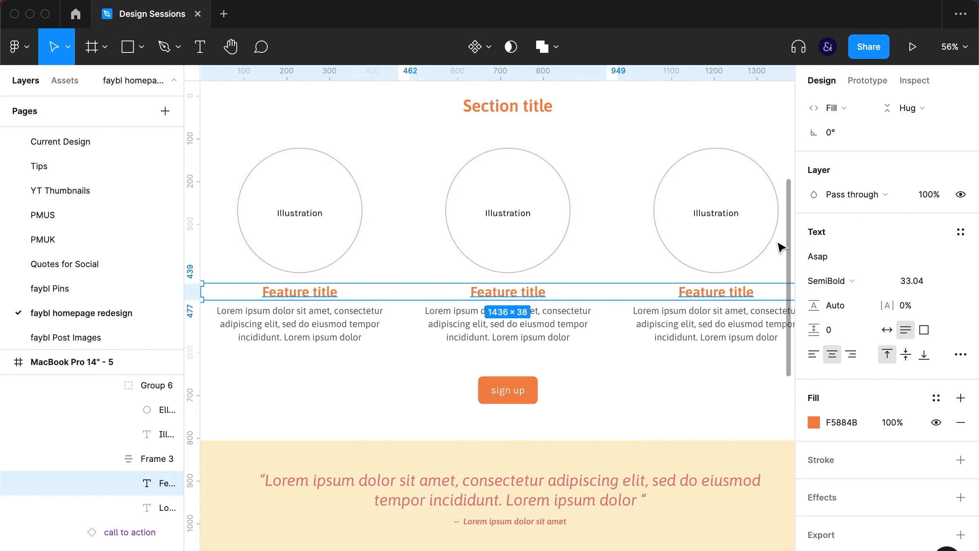
{"action": "key", "text": "super+backslash"}
{"action": "key", "text": "Escape"}
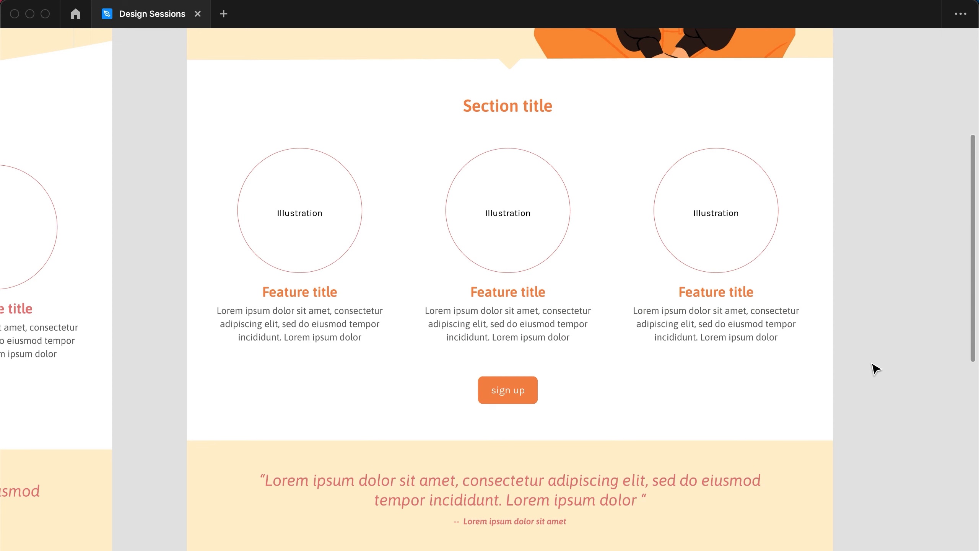
Step: Recolor the three blog post titles in the lower white section with the section title's orange
{"action": "scroll", "coordinate": [878, 367], "scroll_direction": "down", "scroll_amount": 10}
{"action": "scroll", "coordinate": [877, 367], "scroll_direction": "down", "scroll_amount": 5}
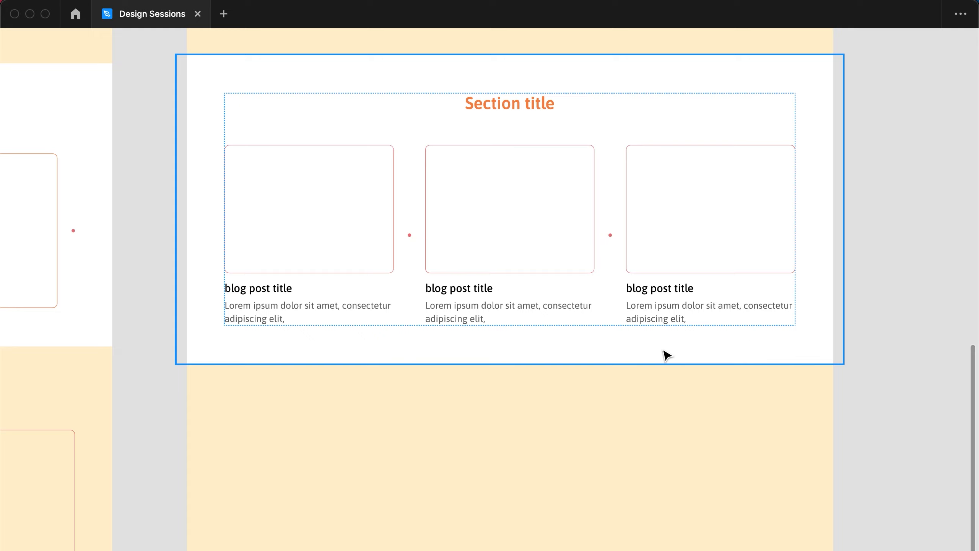
{"action": "left_click", "coordinate": [291, 288]}
{"action": "left_click", "coordinate": [472, 289], "text": "shift"}
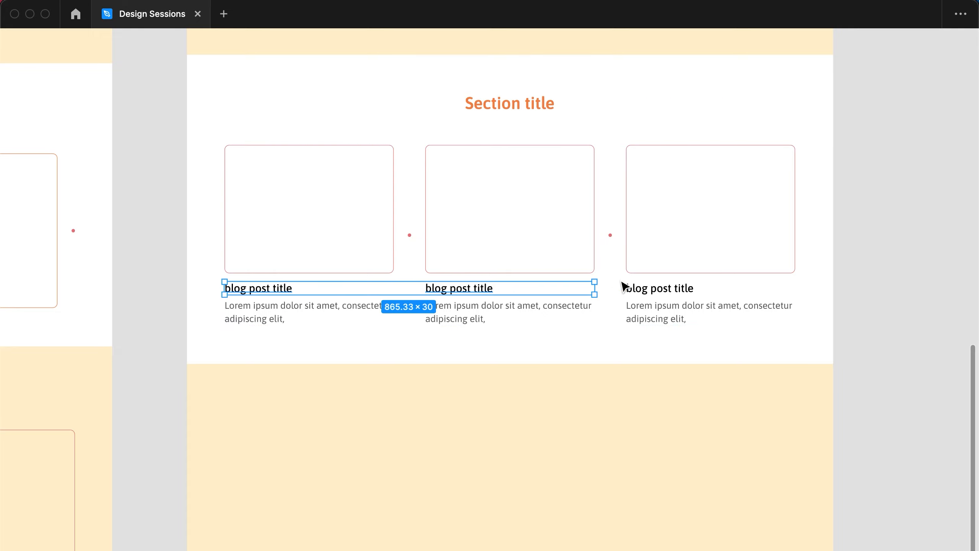
{"action": "left_click", "coordinate": [647, 294], "text": "shift"}
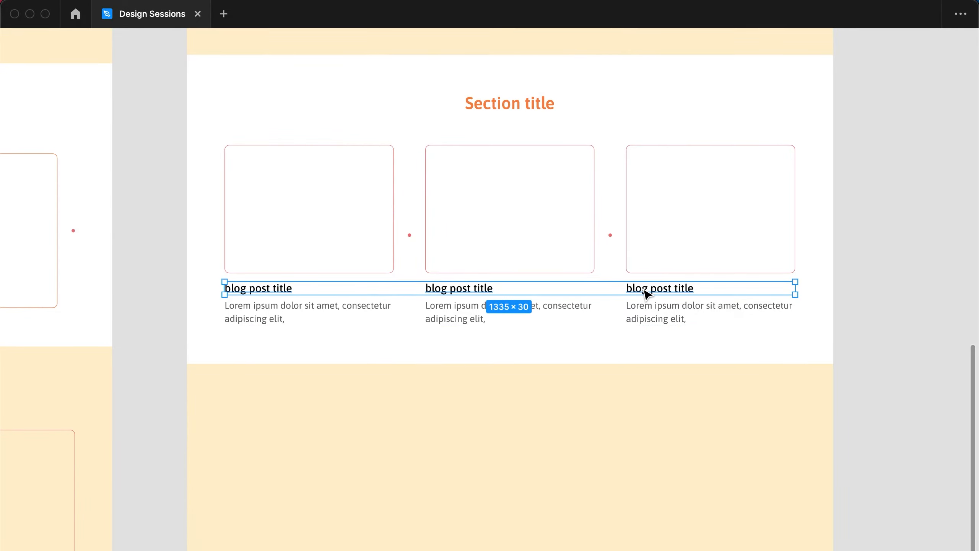
{"action": "key", "text": "super+backslash"}
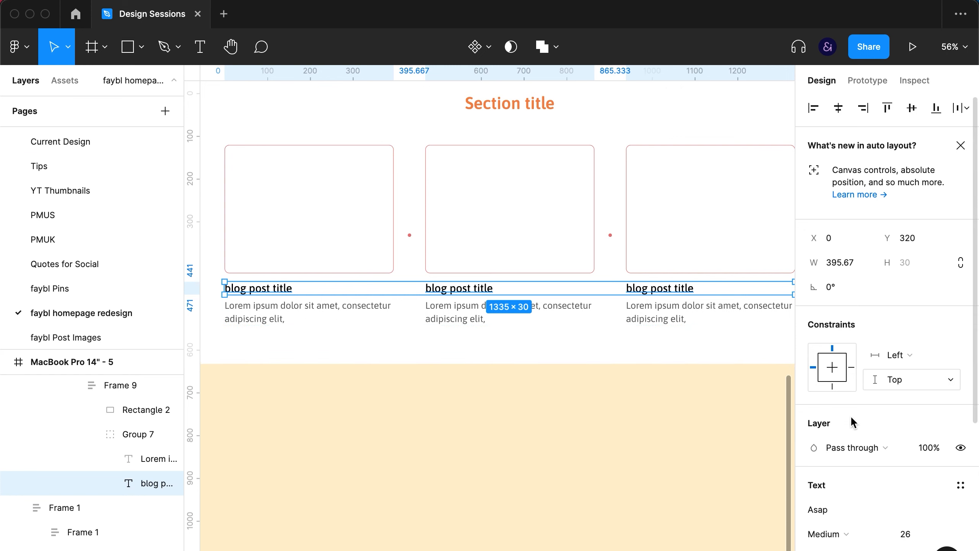
{"action": "scroll", "coordinate": [840, 455], "scroll_direction": "down", "scroll_amount": 5}
{"action": "left_click", "coordinate": [814, 422]}
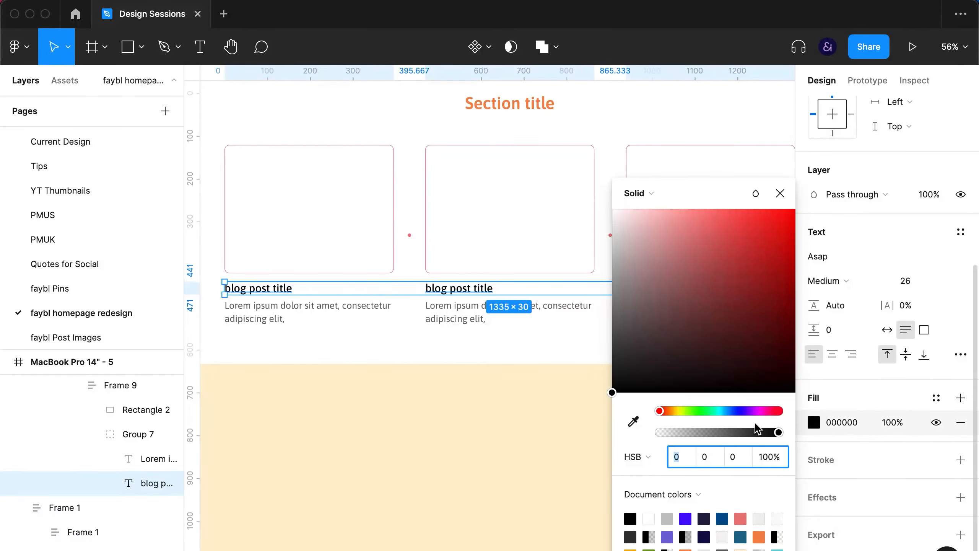
{"action": "left_click", "coordinate": [627, 428]}
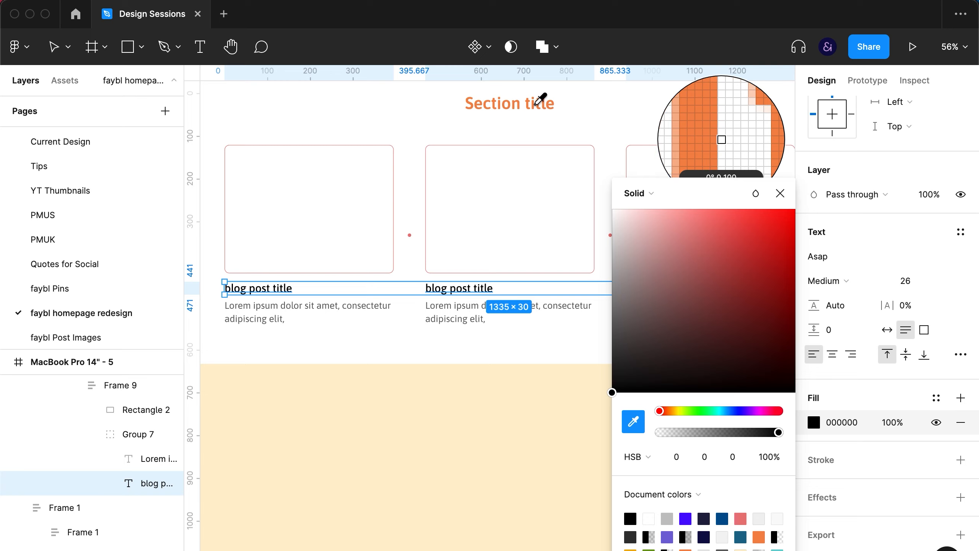
{"action": "left_click", "coordinate": [535, 104]}
{"action": "key", "text": "Escape"}
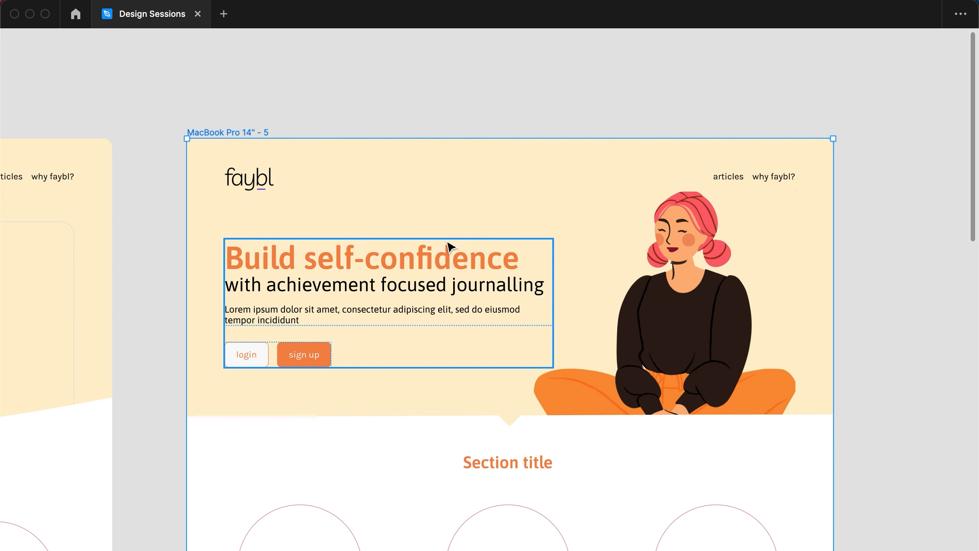
Step: Reduce the page frame's height to 2534 to trim the empty cream area below the blog post section
{"action": "scroll", "coordinate": [449, 246], "scroll_direction": "down", "scroll_amount": 10}
{"action": "scroll", "coordinate": [449, 246], "scroll_direction": "down", "scroll_amount": 5}
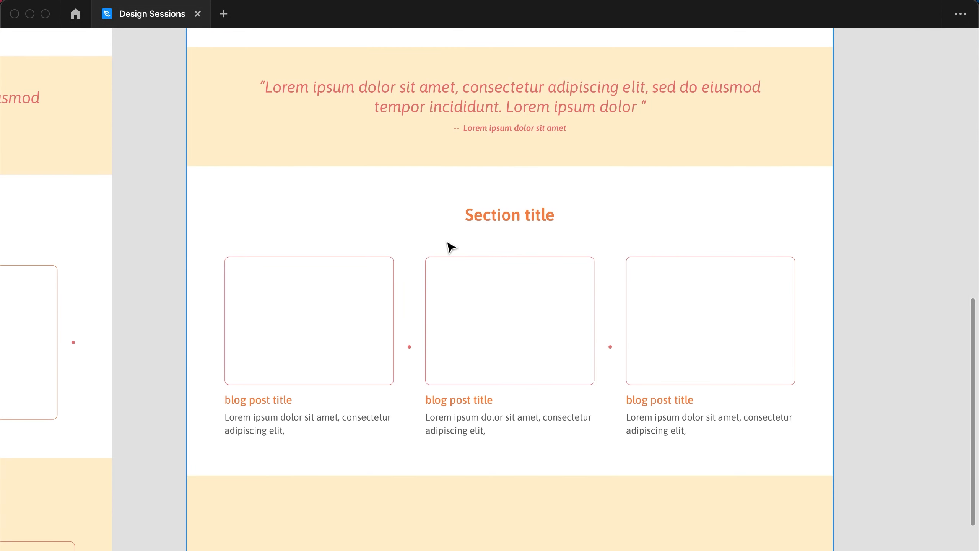
{"action": "scroll", "coordinate": [450, 247], "scroll_direction": "down", "scroll_amount": 4}
{"action": "scroll", "coordinate": [450, 246], "scroll_direction": "down", "scroll_amount": 2}
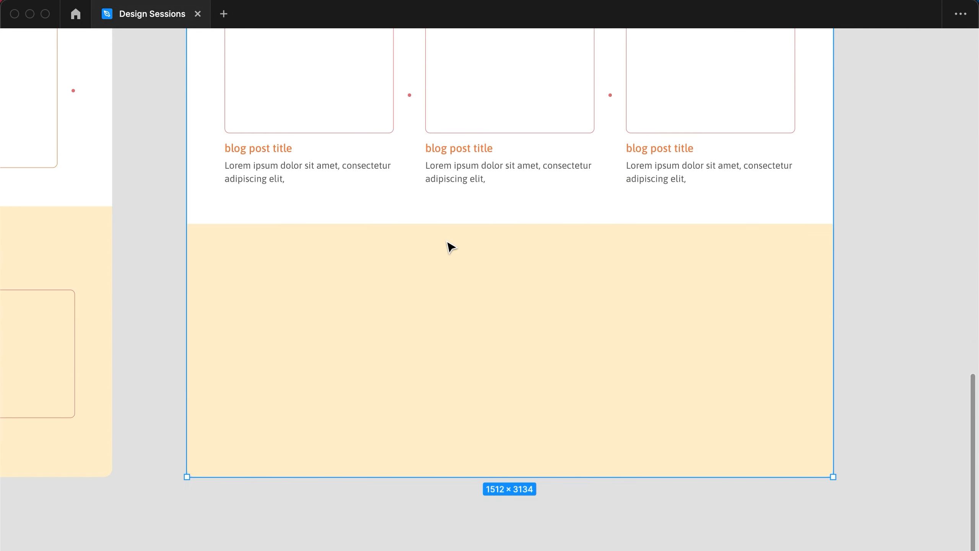
{"action": "key", "text": "super+backslash"}
{"action": "left_click", "coordinate": [909, 290]}
{"action": "key", "text": "shift+Down"}
{"action": "key", "text": "shift+Down"}
{"action": "key", "text": "shift+Down"}
{"action": "key", "text": "shift+Down"}
{"action": "key", "text": "shift+Down"}
{"action": "key", "text": "shift+Down"}
{"action": "key", "text": "shift+Down"}
{"action": "key", "text": "shift+Down"}
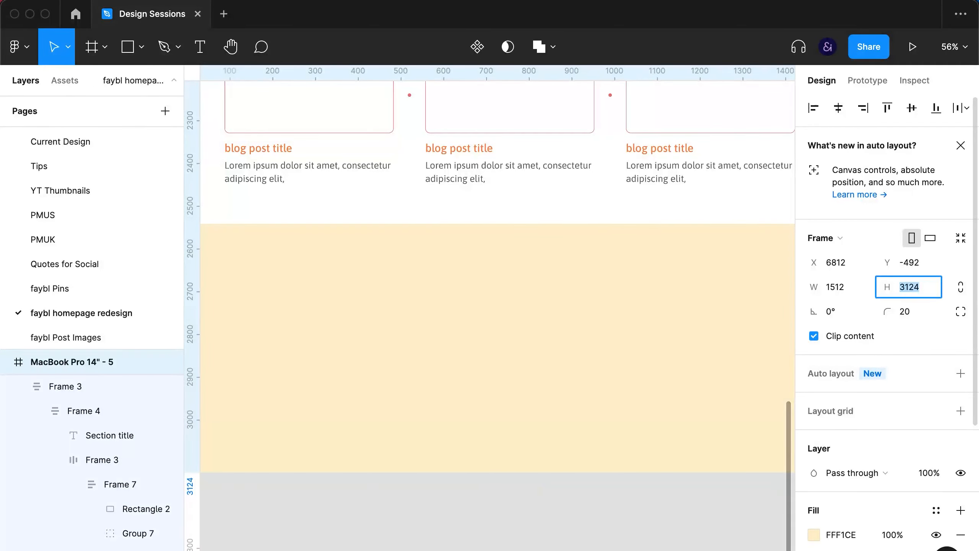
{"action": "key", "text": "shift+Down"}
{"action": "key", "text": "shift+Down"}
{"action": "key", "text": "shift+Down"}
{"action": "key", "text": "shift+Down"}
{"action": "key", "text": "shift+Down"}
{"action": "key", "text": "shift+Down"}
{"action": "key", "text": "shift+Down"}
{"action": "key", "text": "shift+Down"}
{"action": "key", "text": "shift+Down"}
{"action": "key", "text": "shift+Down"}
{"action": "key", "text": "shift+Down"}
{"action": "key", "text": "shift+Down"}
{"action": "key", "text": "shift+Down"}
{"action": "key", "text": "shift+Down"}
{"action": "key", "text": "shift+Down"}
{"action": "key", "text": "shift+Down"}
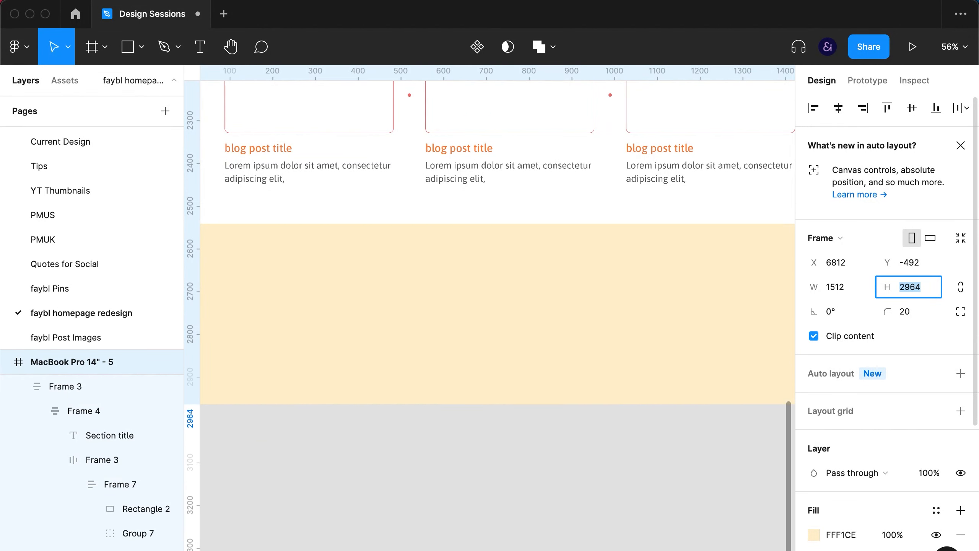
{"action": "key", "text": "shift+Down"}
{"action": "key", "text": "shift+Down"}
{"action": "key", "text": "shift+Down"}
{"action": "key", "text": "shift+Down"}
{"action": "key", "text": "shift+Down"}
{"action": "key", "text": "shift+Down"}
{"action": "key", "text": "shift+Down"}
{"action": "key", "text": "shift+Down"}
{"action": "key", "text": "shift+Down"}
{"action": "key", "text": "shift+Down"}
{"action": "key", "text": "shift+Down"}
{"action": "key", "text": "shift+Down"}
{"action": "key", "text": "shift+Down"}
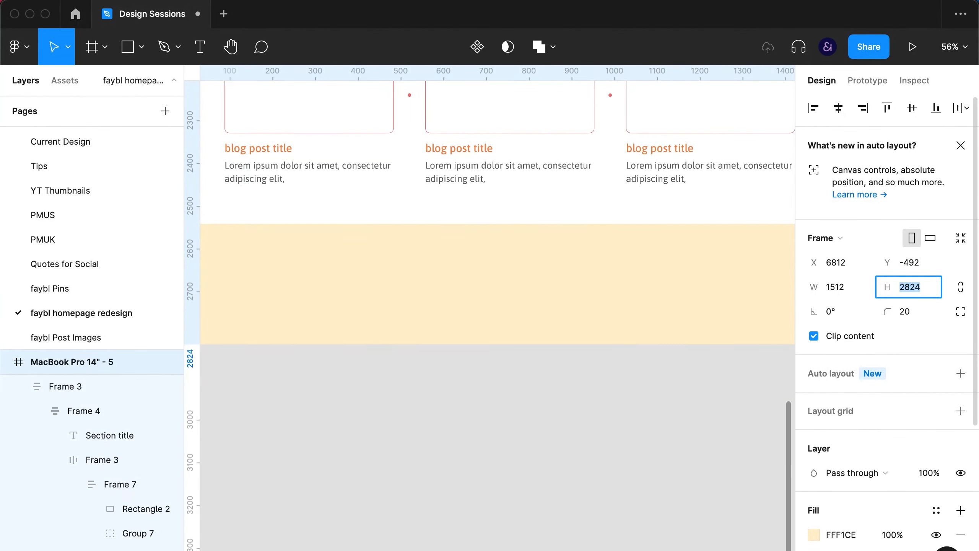
{"action": "key", "text": "shift+Down"}
{"action": "key", "text": "shift+Down"}
{"action": "key", "text": "shift+Down"}
{"action": "key", "text": "shift+Down"}
{"action": "key", "text": "shift+Down"}
{"action": "key", "text": "shift+Down"}
{"action": "key", "text": "shift+Down"}
{"action": "key", "text": "shift+Down"}
{"action": "key", "text": "shift+Down"}
{"action": "key", "text": "shift+Down"}
{"action": "key", "text": "shift+Down"}
{"action": "key", "text": "shift+Down"}
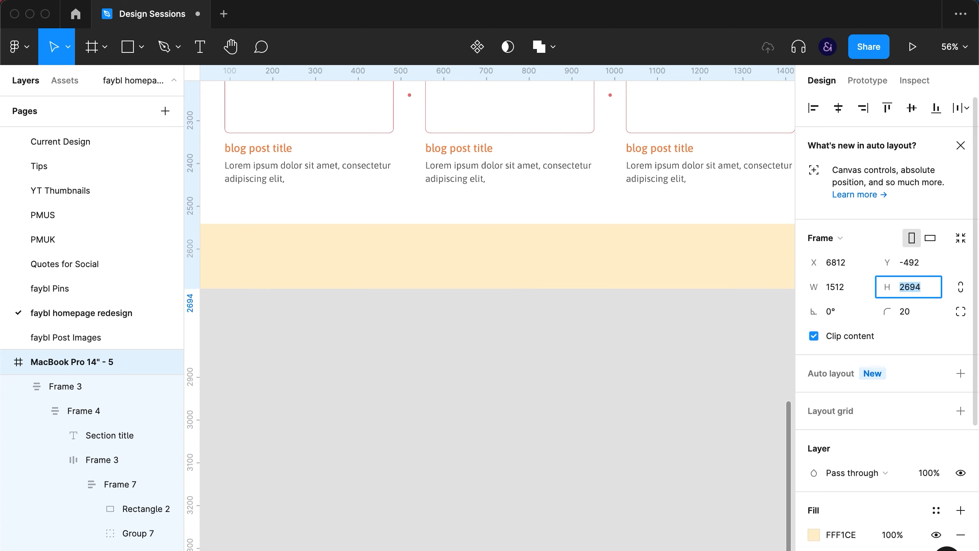
{"action": "key", "text": "shift+Down"}
{"action": "key", "text": "shift+Down"}
{"action": "key", "text": "shift+Down"}
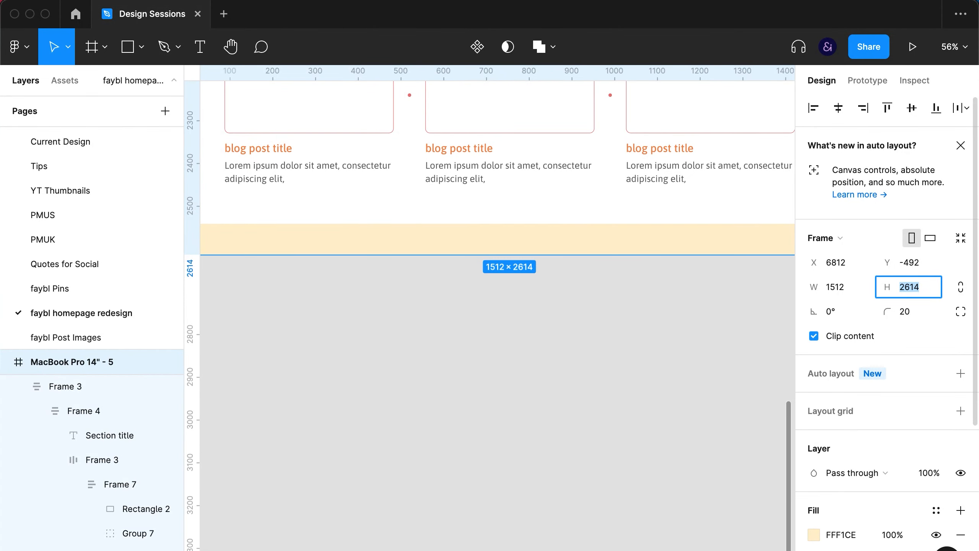
{"action": "key", "text": "shift+Down"}
{"action": "key", "text": "shift+Down"}
{"action": "key", "text": "shift+Down"}
{"action": "key", "text": "shift+Down"}
{"action": "key", "text": "shift+Down"}
{"action": "key", "text": "shift+Down"}
{"action": "key", "text": "shift+Down"}
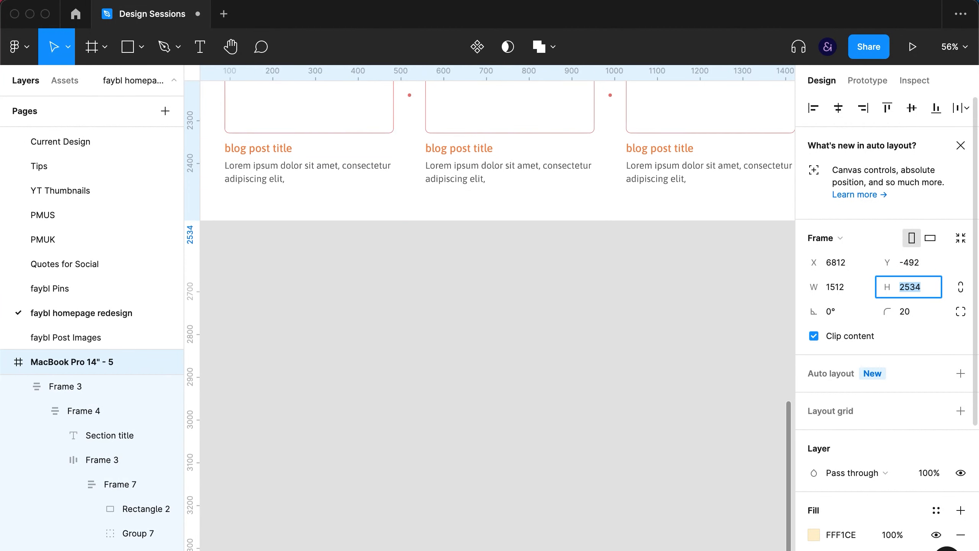
{"action": "left_click", "coordinate": [748, 339]}
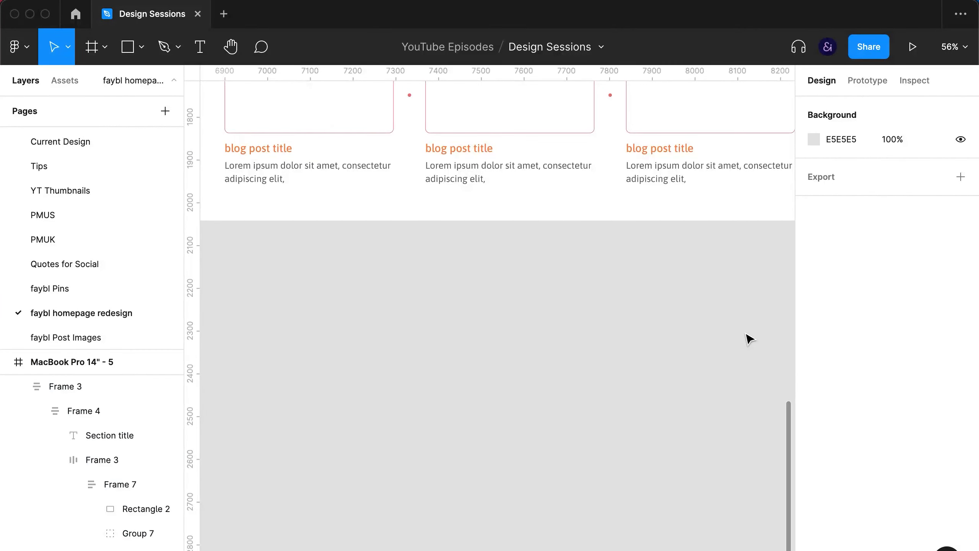
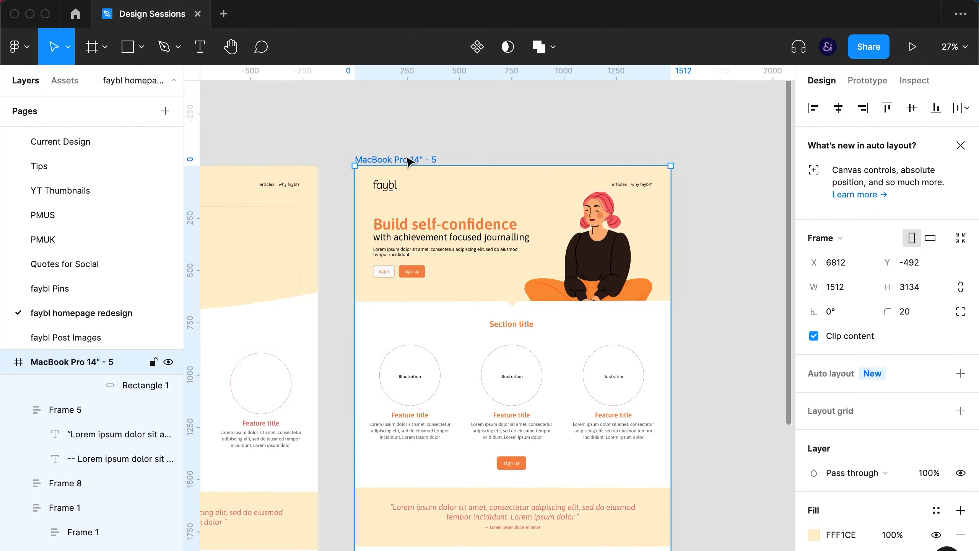
Step: Extend the page frame's lower edge to the end of the duplicated blog post section
{"action": "left_click_drag", "start_coordinate": [529, 409], "coordinate": [534, 440]}
{"action": "left_click", "coordinate": [582, 501]}
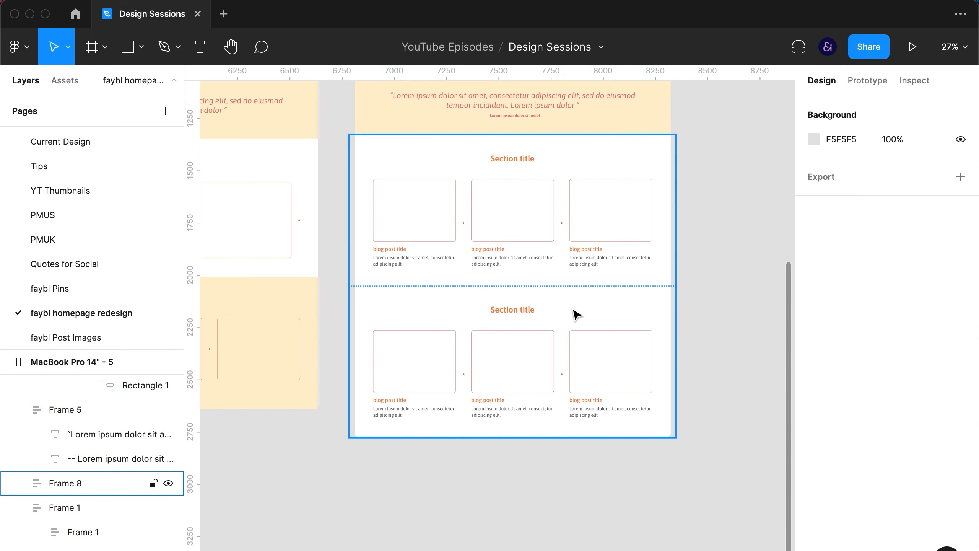
Step: Change the section title above the first row of blog post cards to "Why achievement-focused journalling?"
{"action": "left_click", "coordinate": [562, 266]}
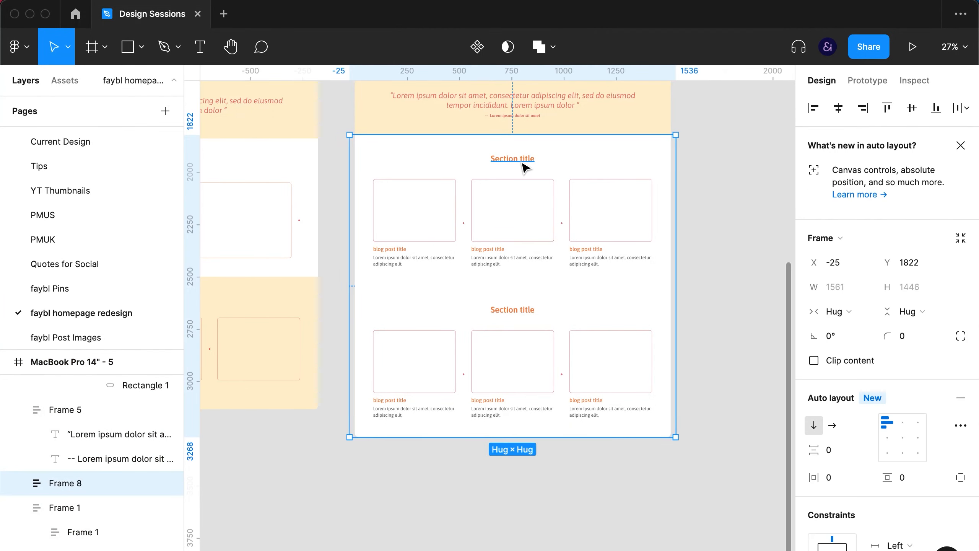
{"action": "double_click", "coordinate": [520, 158]}
{"action": "double_click", "coordinate": [521, 160]}
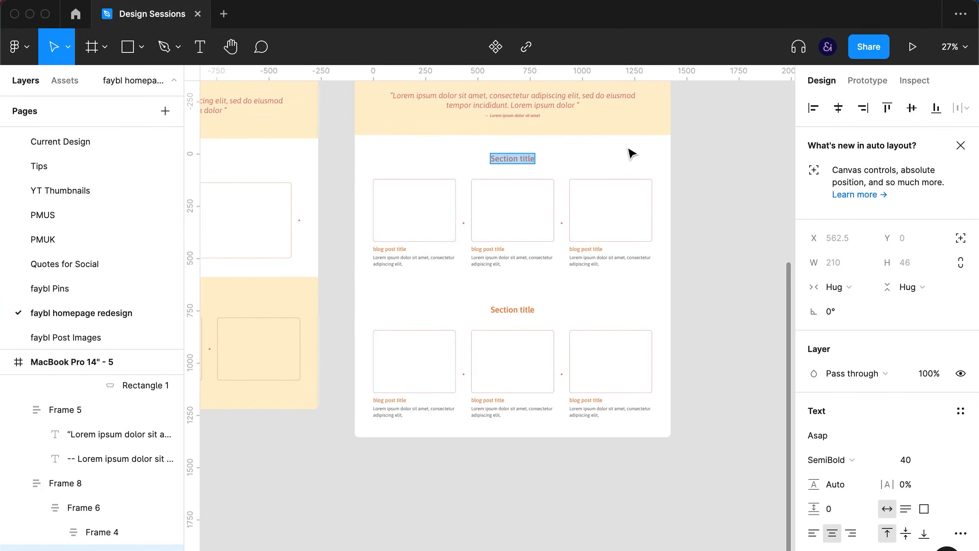
{"action": "key", "text": "Escape"}
{"action": "key", "text": "super+backslash"}
{"action": "scroll", "coordinate": [717, 224], "scroll_direction": "down", "scroll_amount": 2}
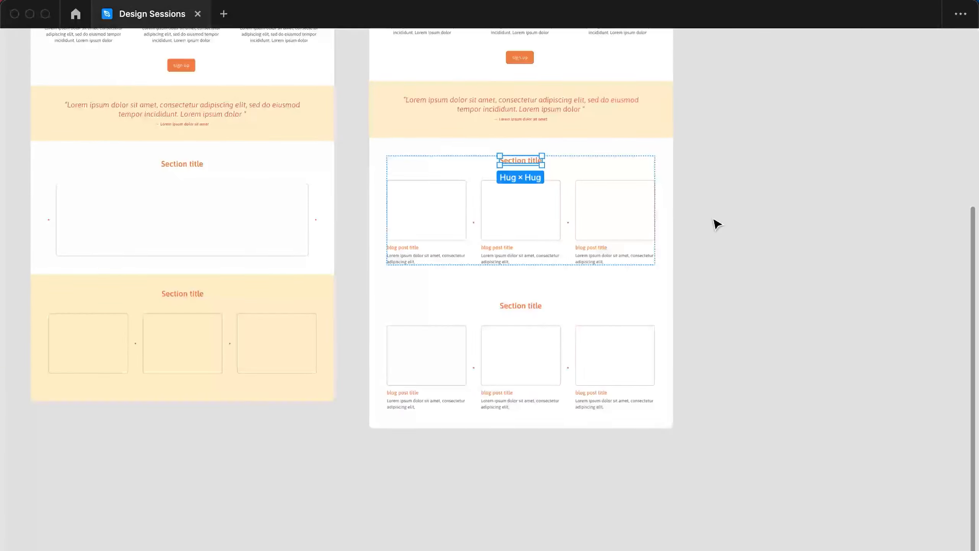
{"action": "scroll", "coordinate": [717, 225], "scroll_direction": "up", "scroll_amount": 10}
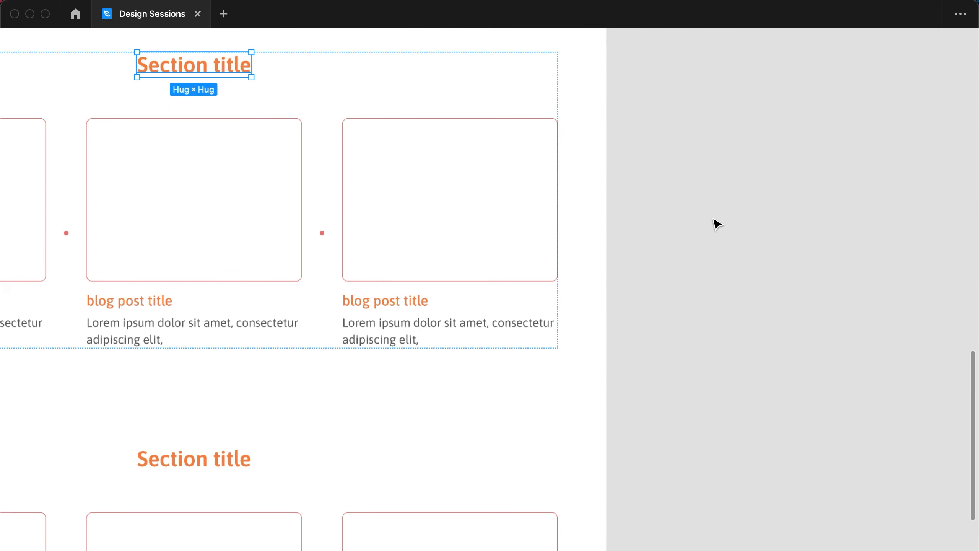
{"action": "left_click_drag", "start_coordinate": [551, 213], "coordinate": [819, 323]}
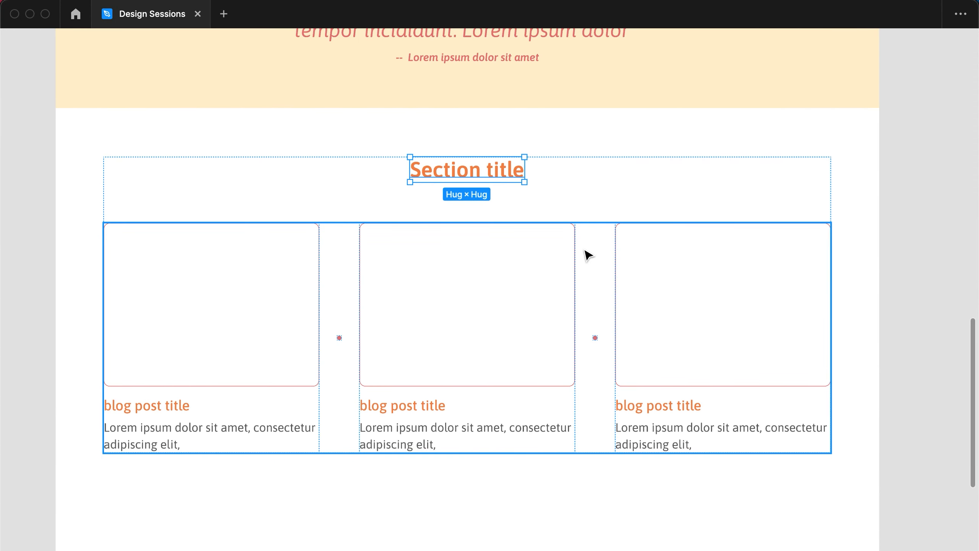
{"action": "double_click", "coordinate": [501, 170]}
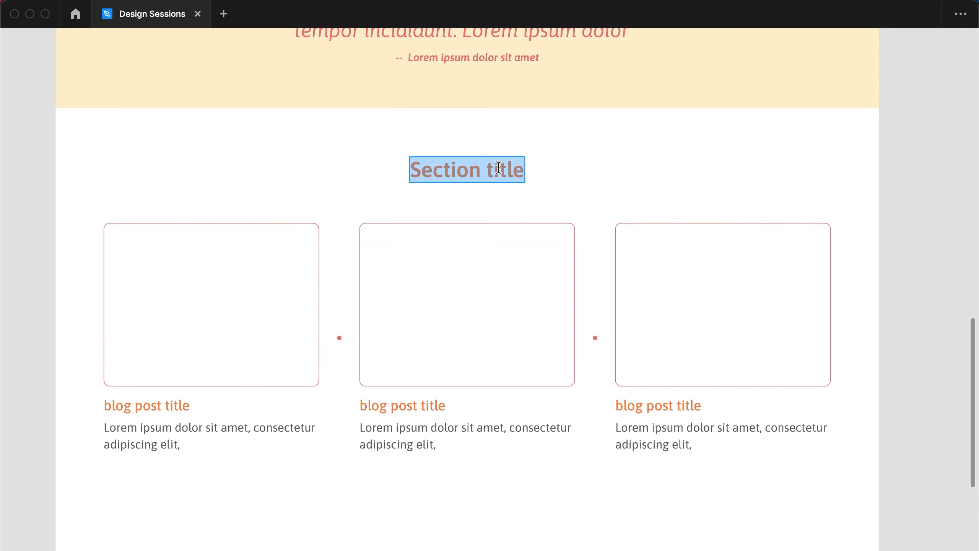
{"action": "type", "text": "Why"}
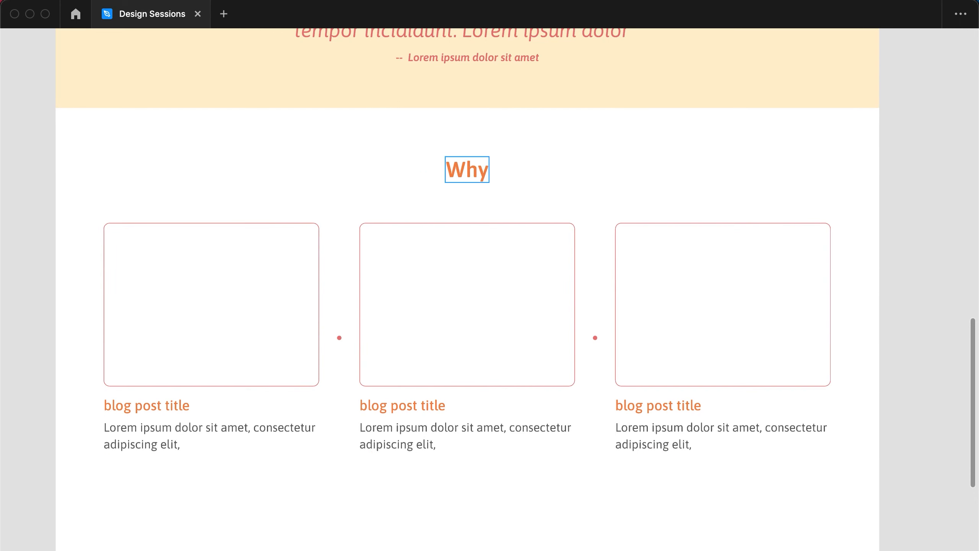
{"action": "type", "text": " you sho"}
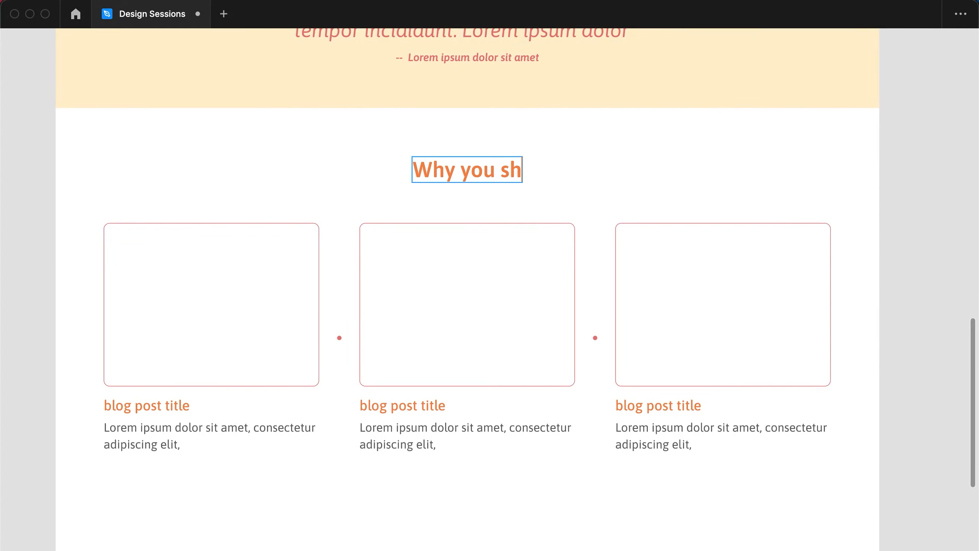
{"action": "key", "text": "BackSpace"}
{"action": "key", "text": "BackSpace"}
{"action": "key", "text": "BackSpace"}
{"action": "key", "text": "BackSpace"}
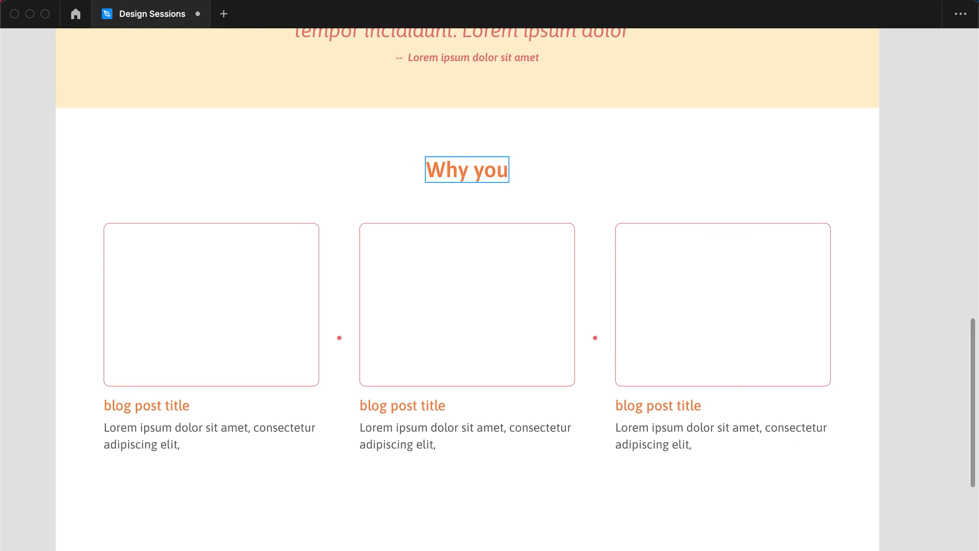
{"action": "type", "text": "achievement-focusd"}
{"action": "key", "text": "BackSpace"}
{"action": "type", "text": "ed jo"}
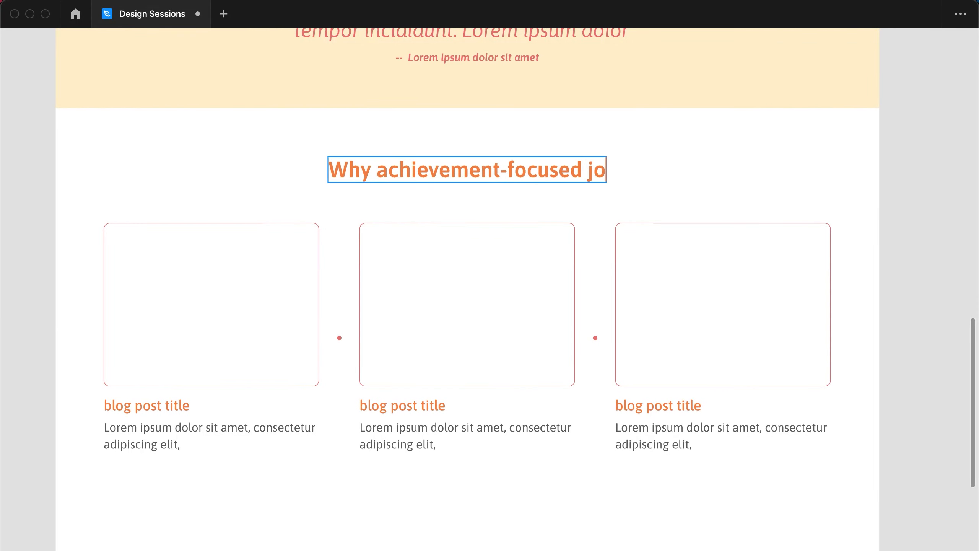
{"action": "type", "text": "urnalling?"}
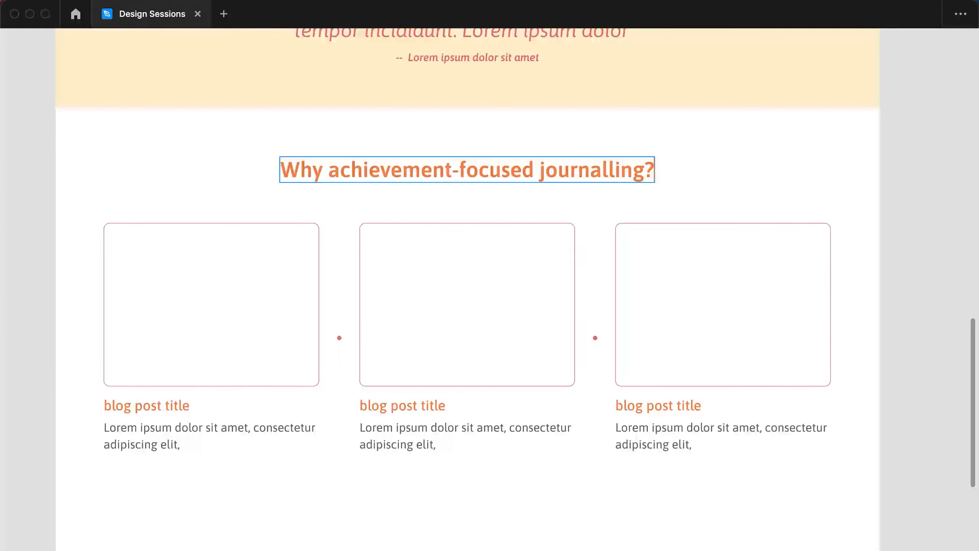
{"action": "key", "text": "Escape"}
Step: Copy the upper section's row of three illustrated features into the "Why achievement-focused journalling?" section, beneath its blog post cards
{"action": "scroll", "coordinate": [927, 249], "scroll_direction": "down", "scroll_amount": 1}
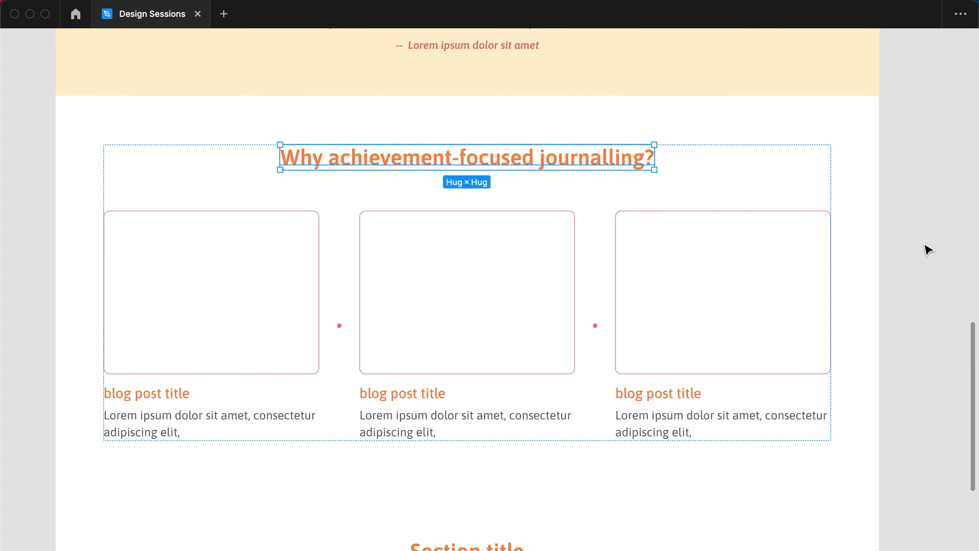
{"action": "scroll", "coordinate": [927, 251], "scroll_direction": "down", "scroll_amount": 3, "text": "ctrl"}
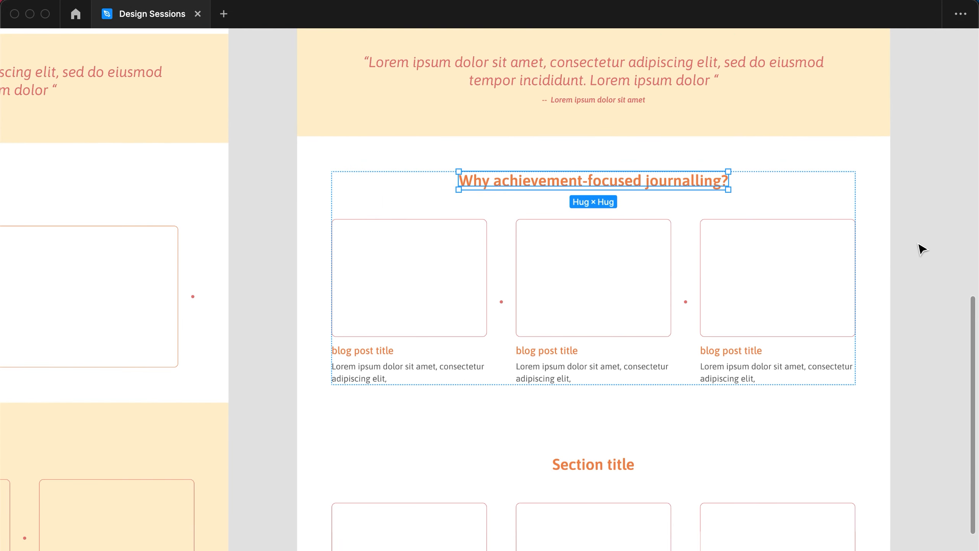
{"action": "scroll", "coordinate": [922, 250], "scroll_direction": "up", "scroll_amount": 10}
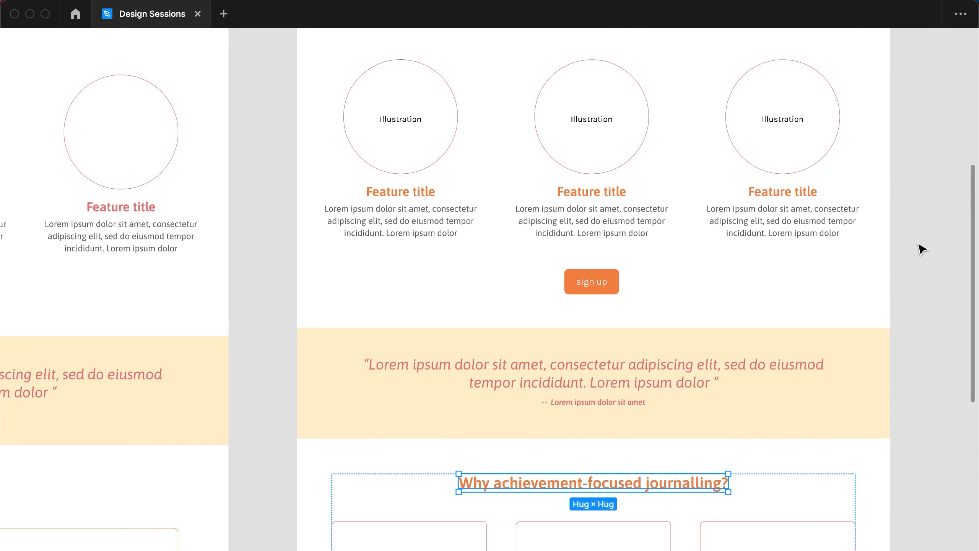
{"action": "scroll", "coordinate": [922, 250], "scroll_direction": "up", "scroll_amount": 1}
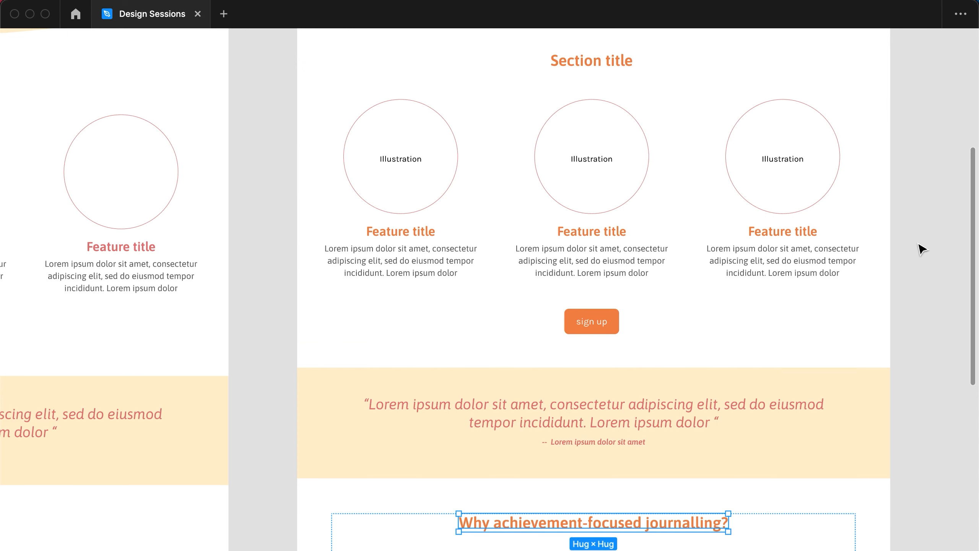
{"action": "left_click", "coordinate": [596, 227]}
{"action": "left_click", "coordinate": [596, 224]}
{"action": "scroll", "coordinate": [597, 225], "scroll_direction": "down", "scroll_amount": 11}
{"action": "left_click", "coordinate": [609, 339]}
{"action": "left_click", "coordinate": [610, 339]}
{"action": "left_click", "coordinate": [614, 308]}
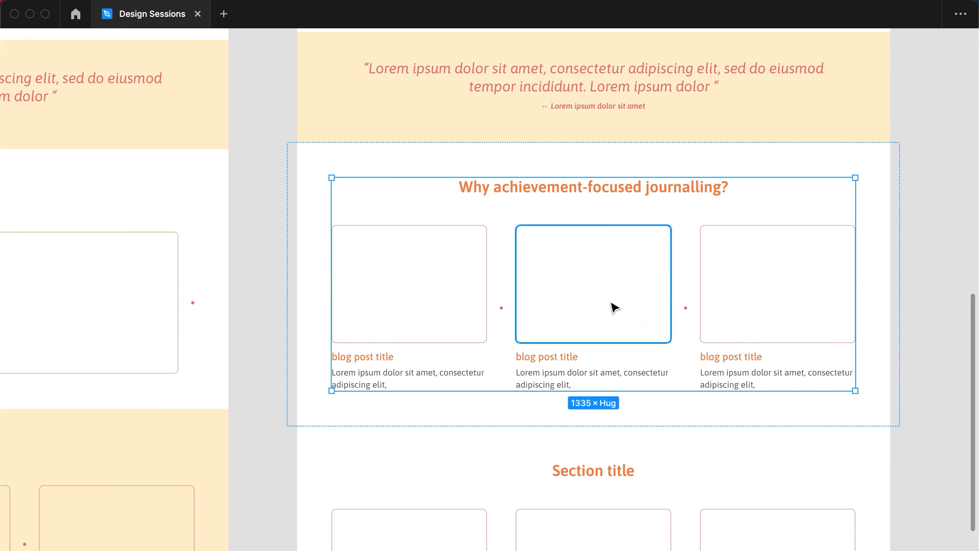
{"action": "key", "text": "ctrl+v"}
{"action": "left_click", "coordinate": [614, 307]}
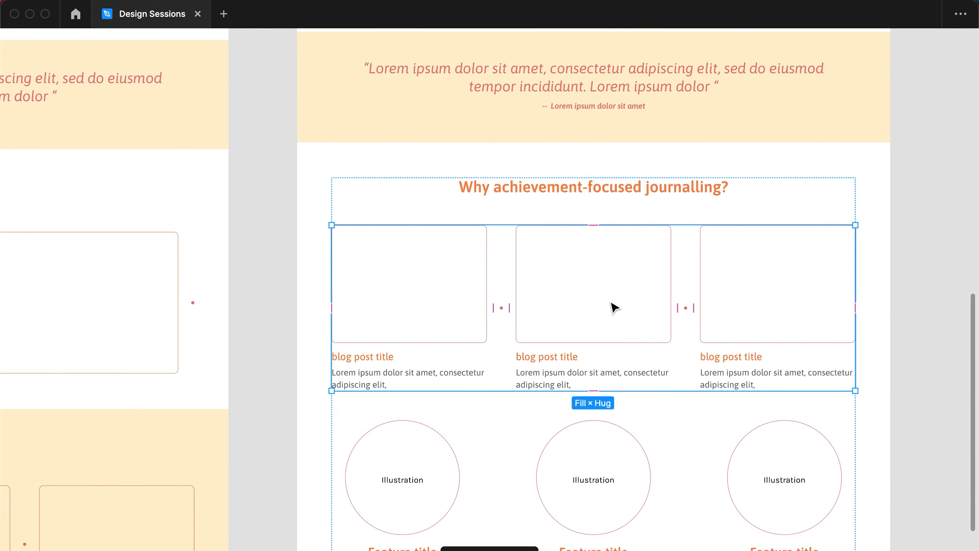
Step: Delete the blog post card row and the third feature from the "Why achievement-focused journalling?" section
{"action": "key", "text": "Delete"}
{"action": "left_click", "coordinate": [796, 364]}
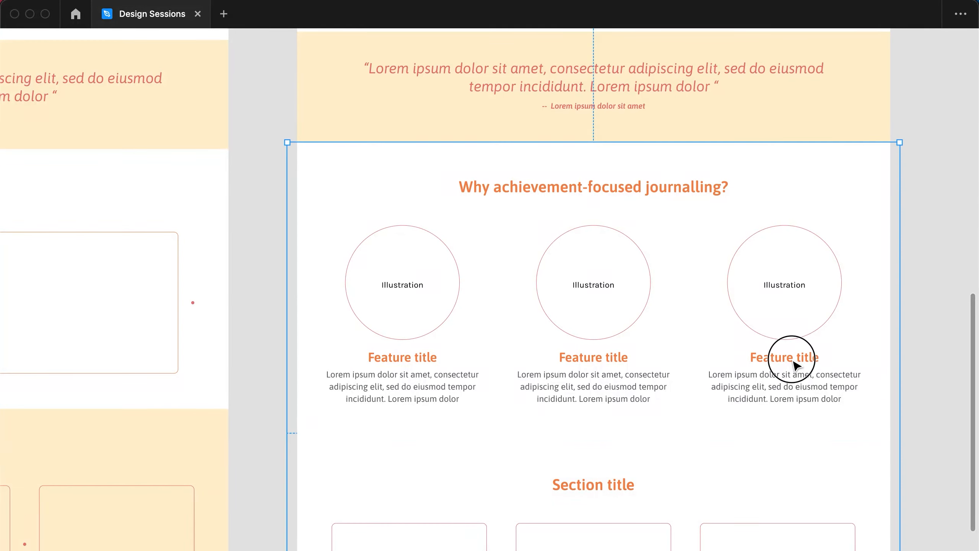
{"action": "left_click", "coordinate": [796, 364]}
{"action": "left_click", "coordinate": [795, 365]}
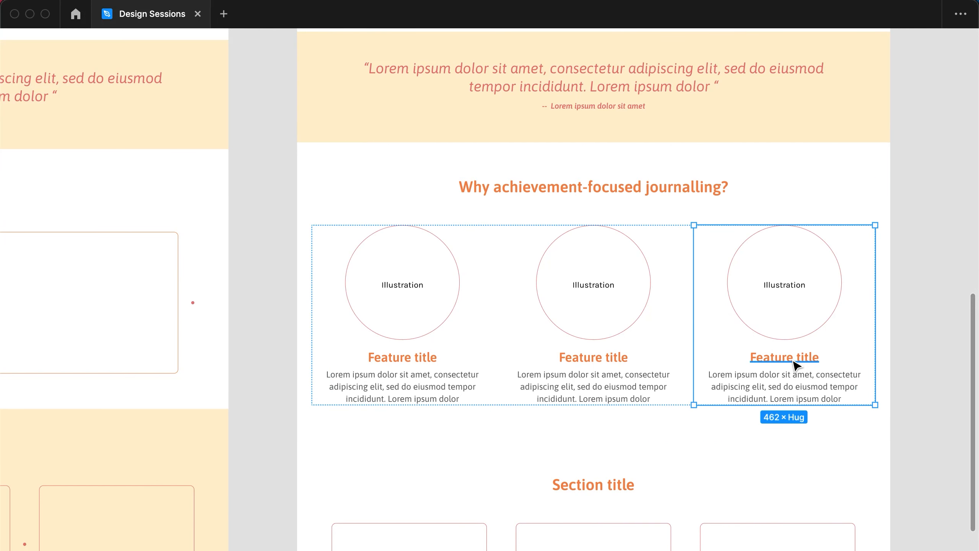
{"action": "key", "text": "Delete"}
Step: Set the horizontal sizing of the two-feature row to Fill container so it spans the section's width
{"action": "left_click", "coordinate": [652, 376]}
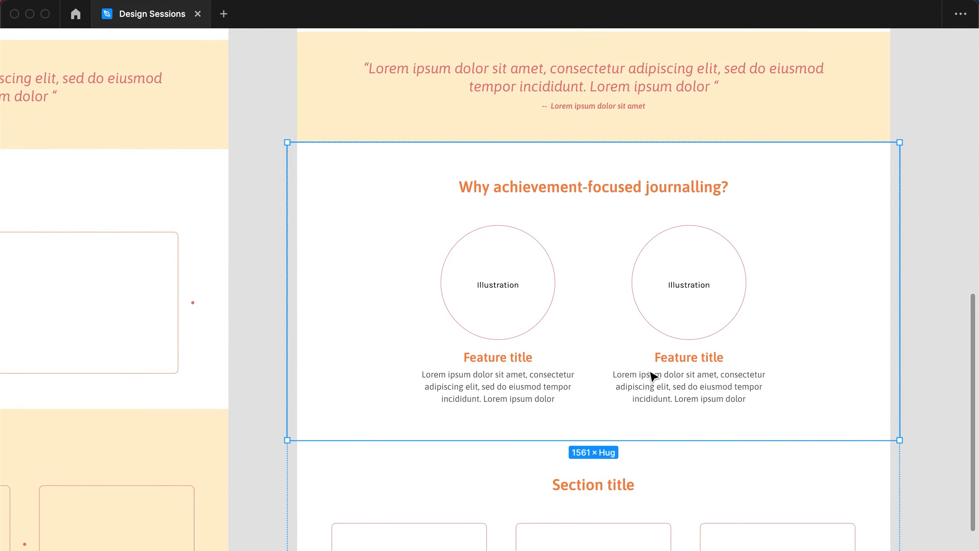
{"action": "left_click", "coordinate": [684, 372]}
{"action": "left_click", "coordinate": [684, 372]}
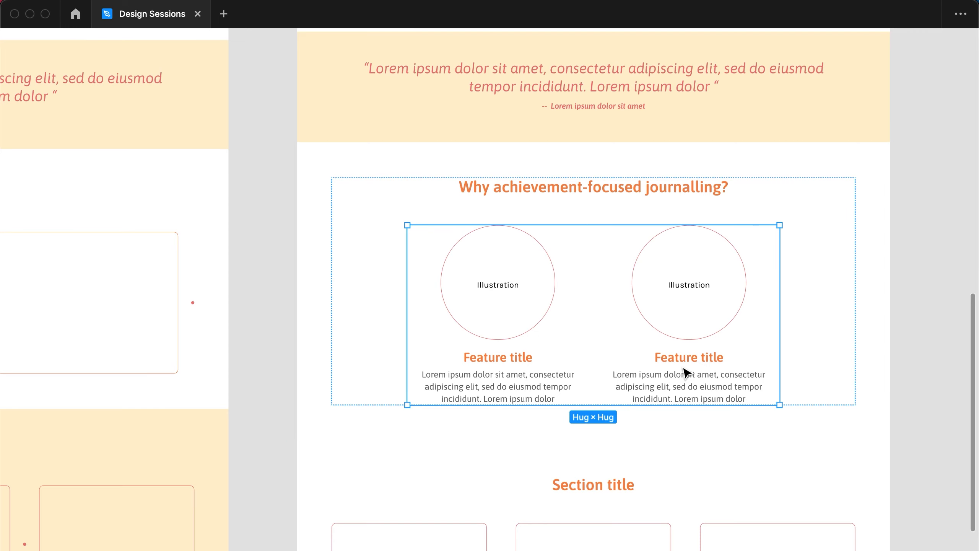
{"action": "key", "text": "super+backslash"}
{"action": "left_click_drag", "start_coordinate": [710, 455], "coordinate": [602, 402]}
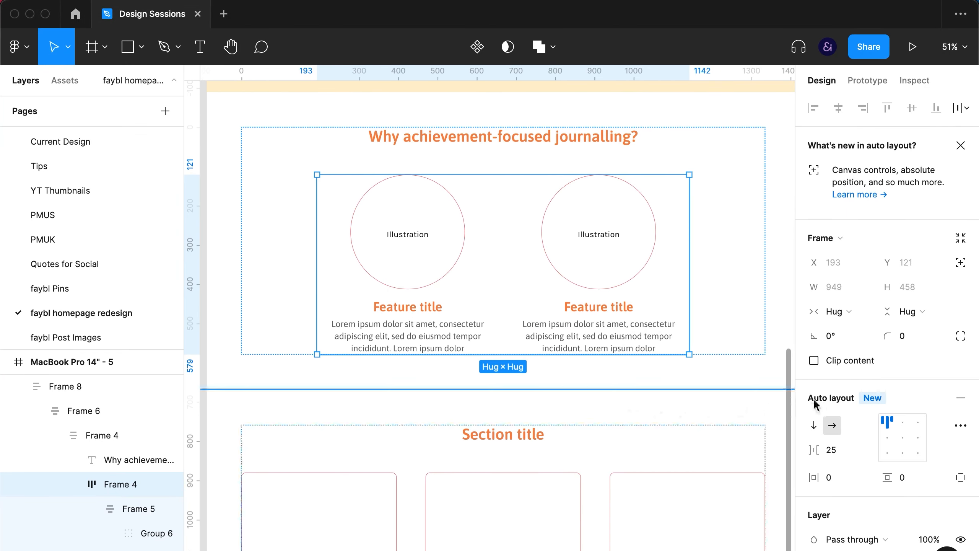
{"action": "scroll", "coordinate": [885, 378], "scroll_direction": "down", "scroll_amount": 2}
{"action": "left_click", "coordinate": [835, 290]}
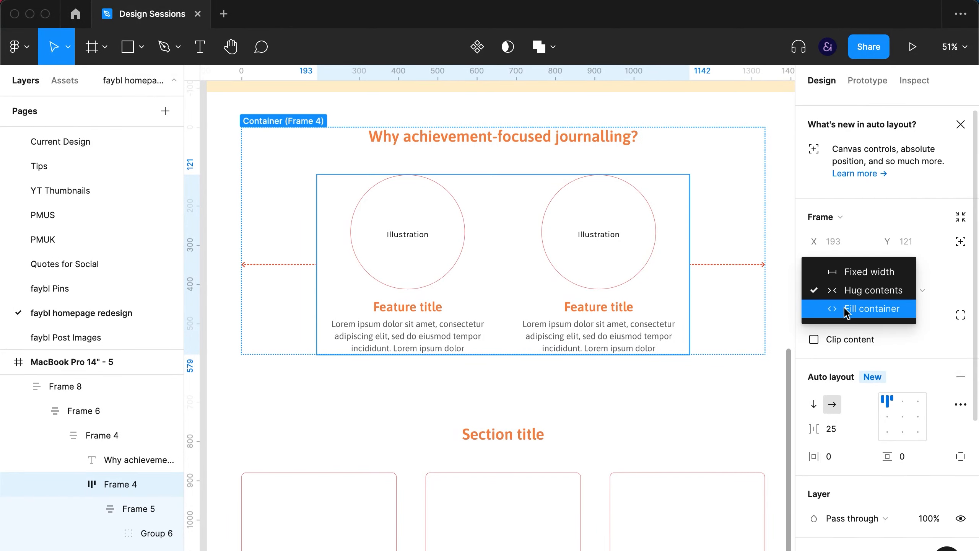
{"action": "left_click", "coordinate": [847, 308]}
Step: Set both feature frames in the row to Fill container horizontally so they share its width equally
{"action": "left_click", "coordinate": [515, 343]}
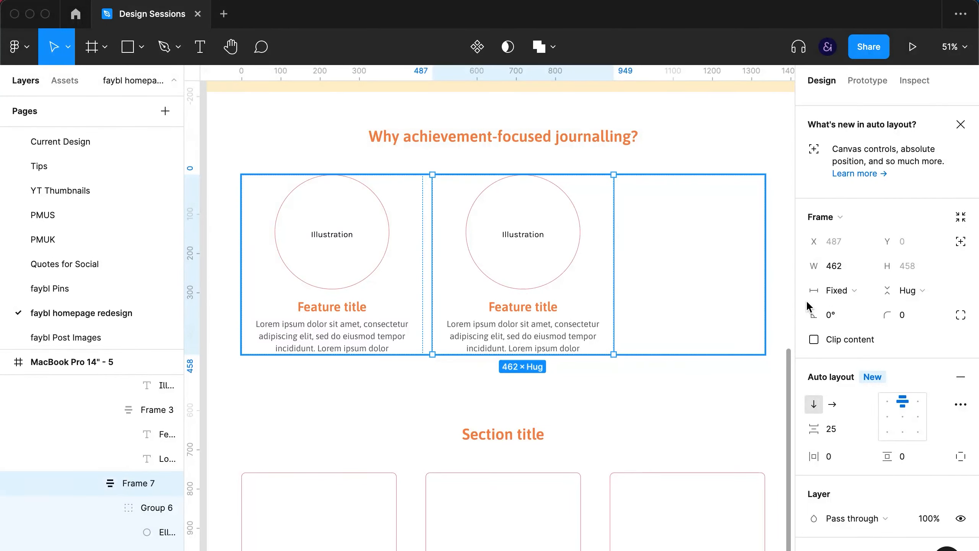
{"action": "left_click", "coordinate": [840, 295]}
{"action": "left_click", "coordinate": [844, 327]}
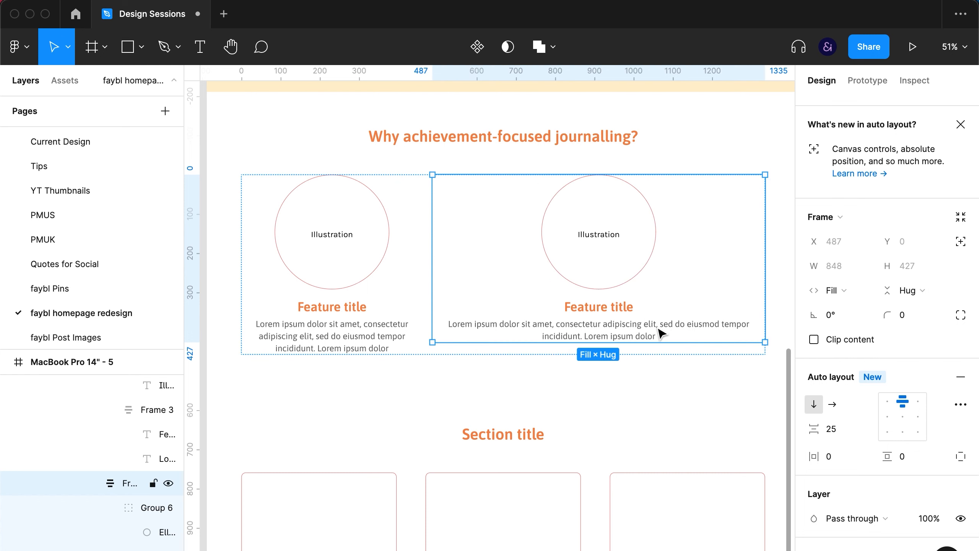
{"action": "left_click", "coordinate": [374, 320]}
{"action": "left_click", "coordinate": [842, 290]}
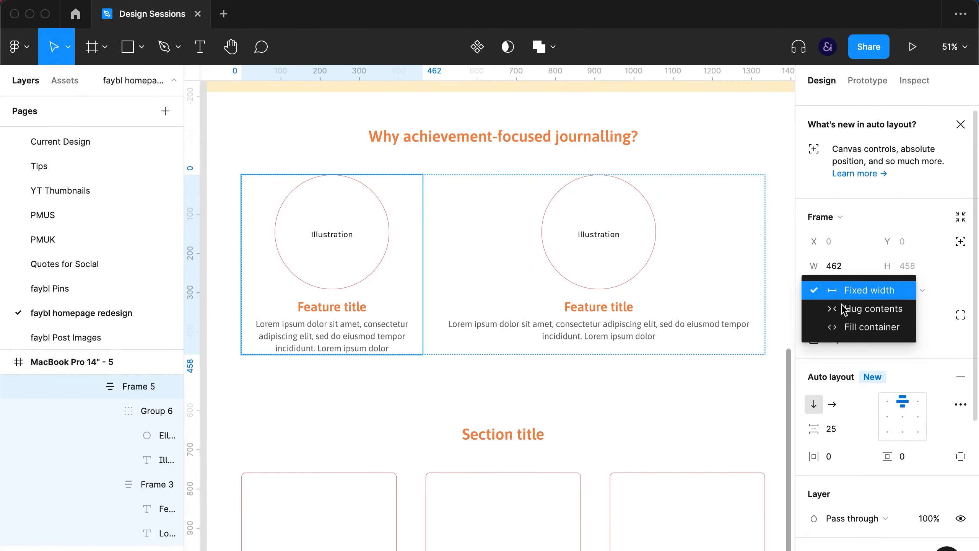
{"action": "left_click", "coordinate": [832, 330]}
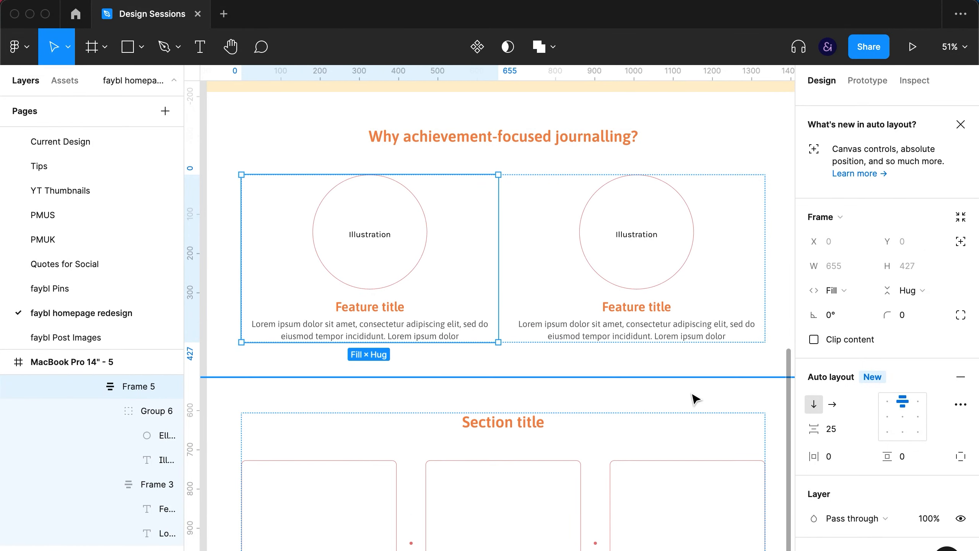
Step: Duplicate the two-feature row directly beneath itself in the "Why achievement-focused journalling?" section
{"action": "left_click", "coordinate": [629, 372]}
{"action": "left_click", "coordinate": [634, 278]}
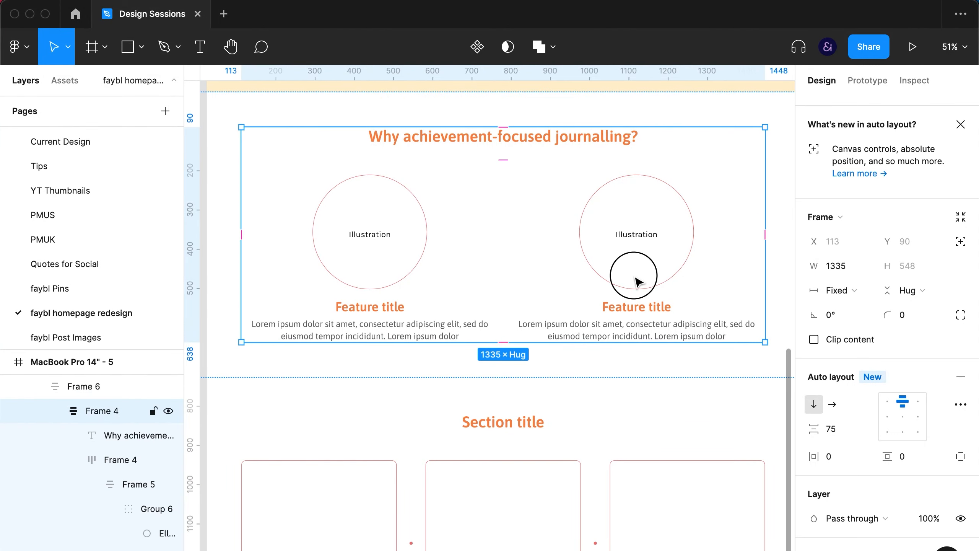
{"action": "left_click", "coordinate": [636, 281]}
{"action": "key", "text": "ctrl+d"}
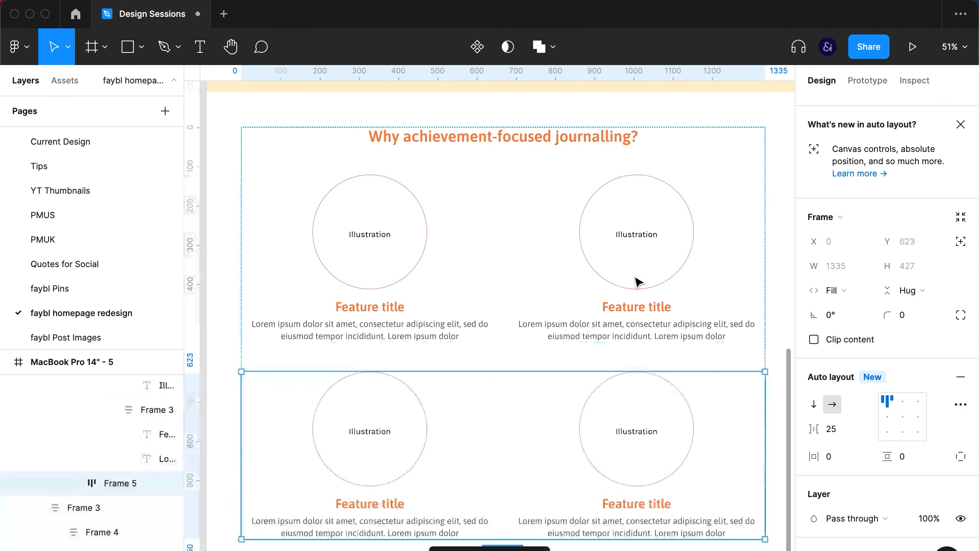
{"action": "key", "text": "super+backslash"}
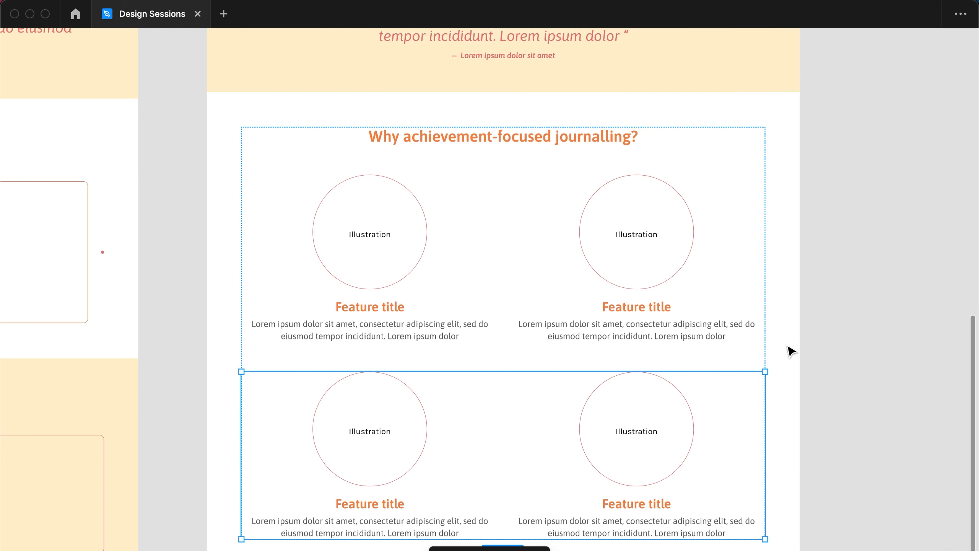
{"action": "left_click", "coordinate": [864, 344]}
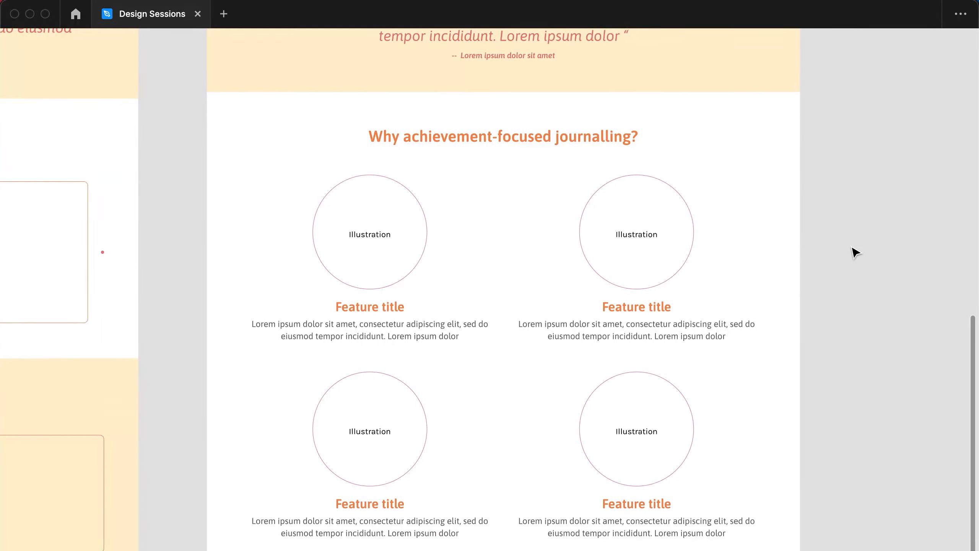
{"action": "scroll", "coordinate": [854, 253], "scroll_direction": "up", "scroll_amount": 5}
{"action": "scroll", "coordinate": [853, 252], "scroll_direction": "down", "scroll_amount": 6}
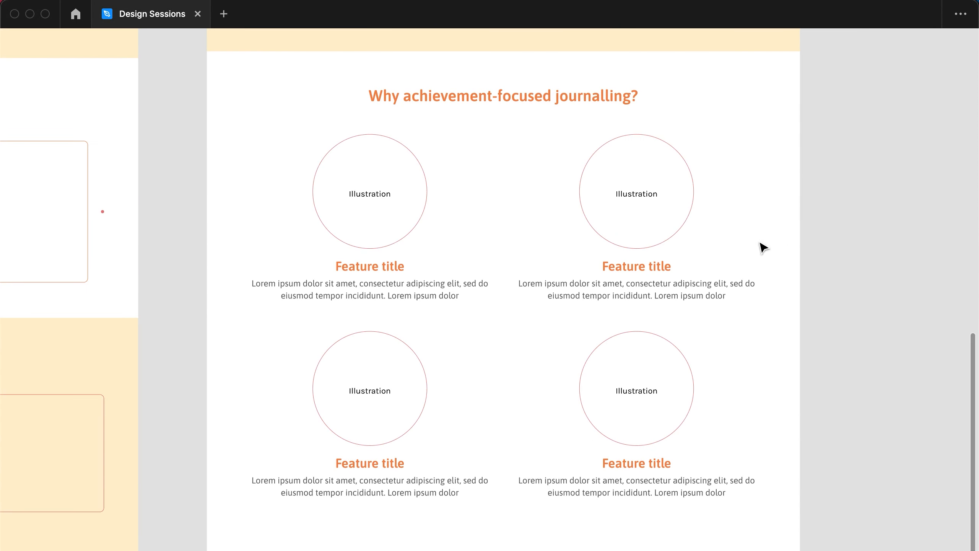
Step: Add a white FFFFFF fill to the right illustration circle in the section's first feature row
{"action": "left_click", "coordinate": [677, 210]}
{"action": "left_click", "coordinate": [690, 211]}
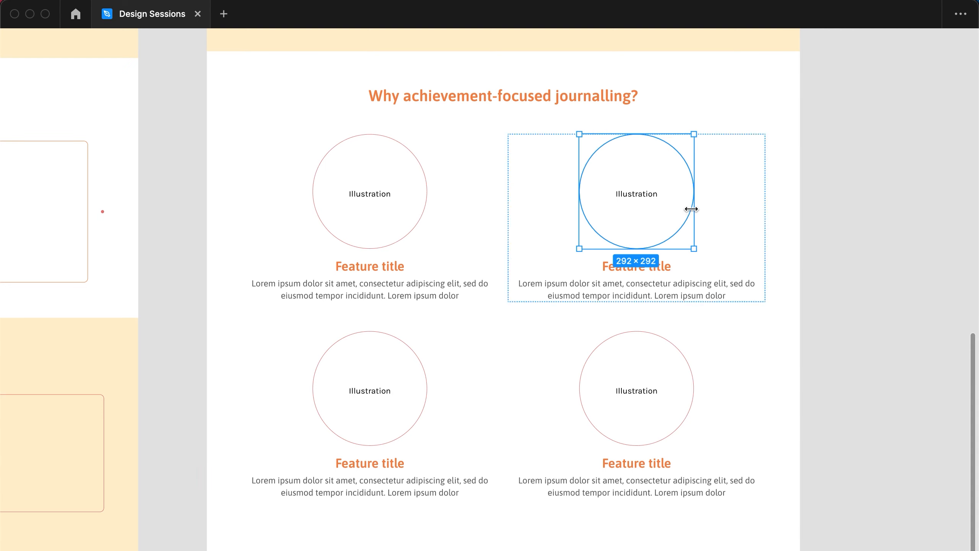
{"action": "key", "text": "super+backslash"}
{"action": "scroll", "coordinate": [886, 381], "scroll_direction": "down", "scroll_amount": 3}
{"action": "left_click", "coordinate": [877, 395]}
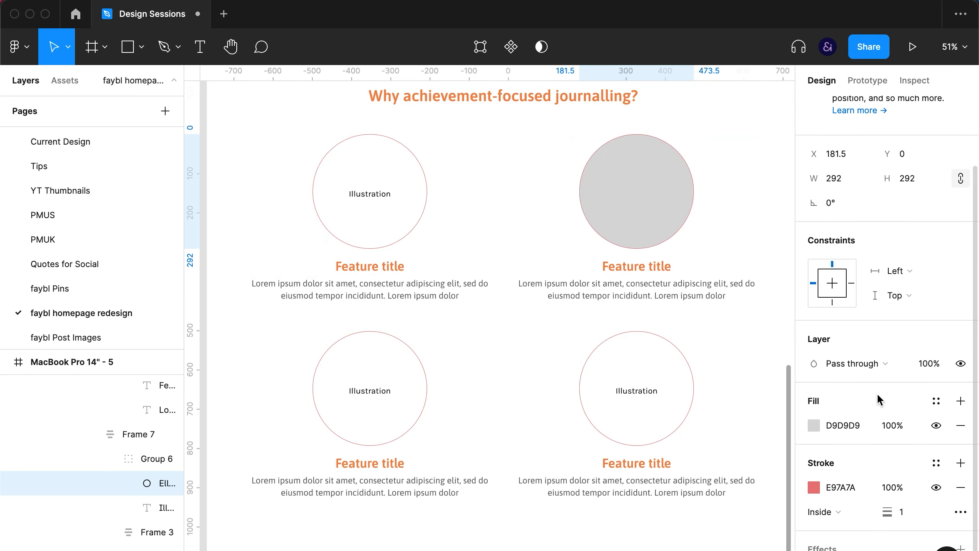
{"action": "left_click", "coordinate": [848, 426]}
{"action": "type", "text": "fff"}
{"action": "key", "text": "Return"}
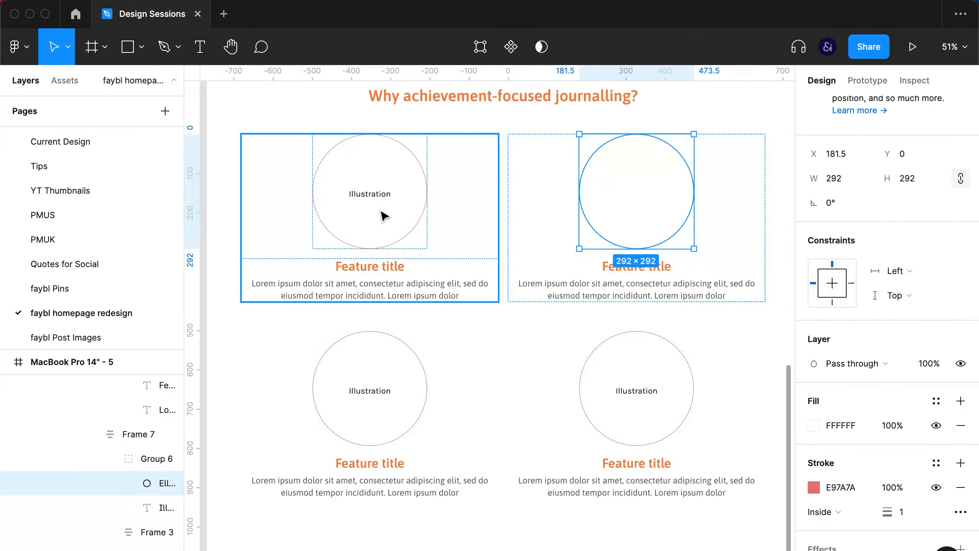
Step: Add a white FFFFFF fill to the first row's left illustration circle, and delete the duplicated feature row beneath
{"action": "left_click", "coordinate": [411, 231], "text": "super"}
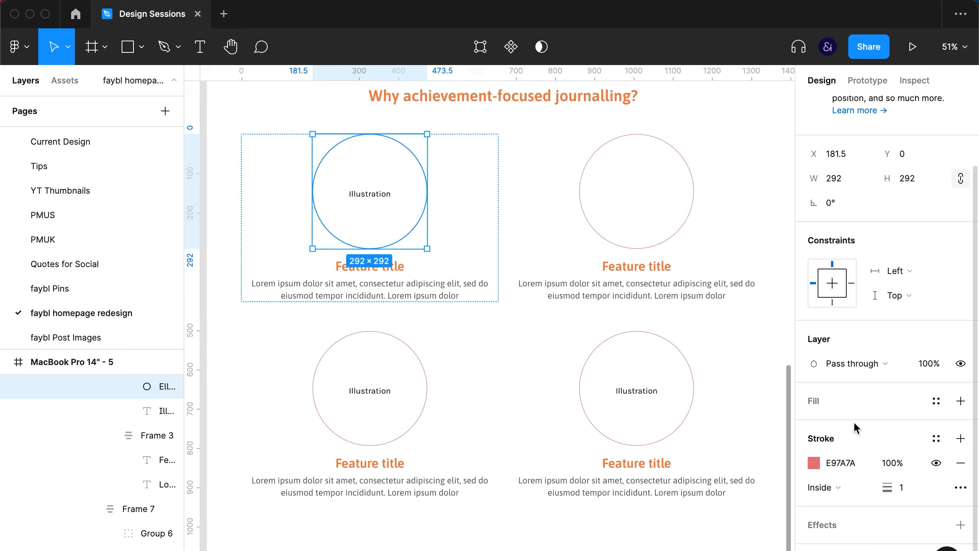
{"action": "left_click", "coordinate": [843, 405]}
{"action": "left_click", "coordinate": [859, 426]}
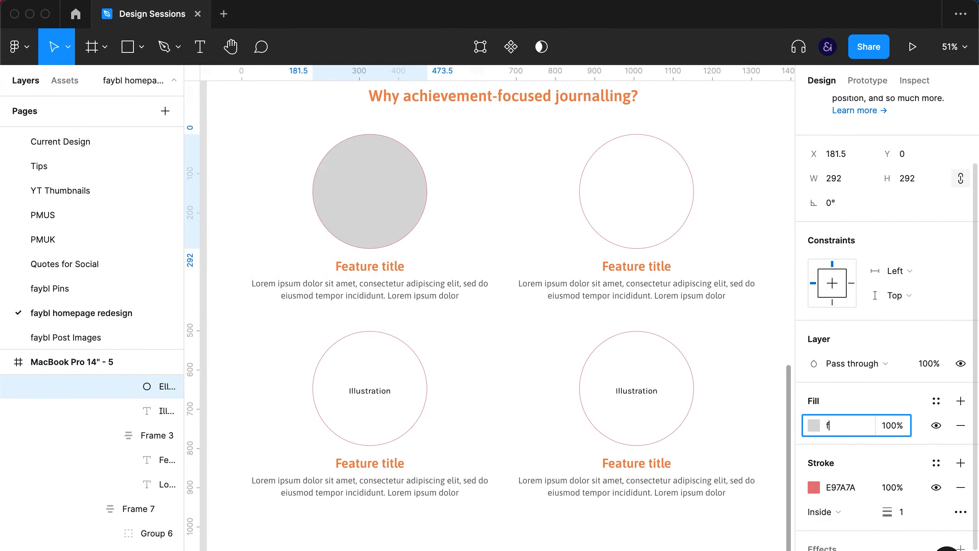
{"action": "type", "text": "f"}
{"action": "key", "text": "Return"}
{"action": "left_click", "coordinate": [606, 405]}
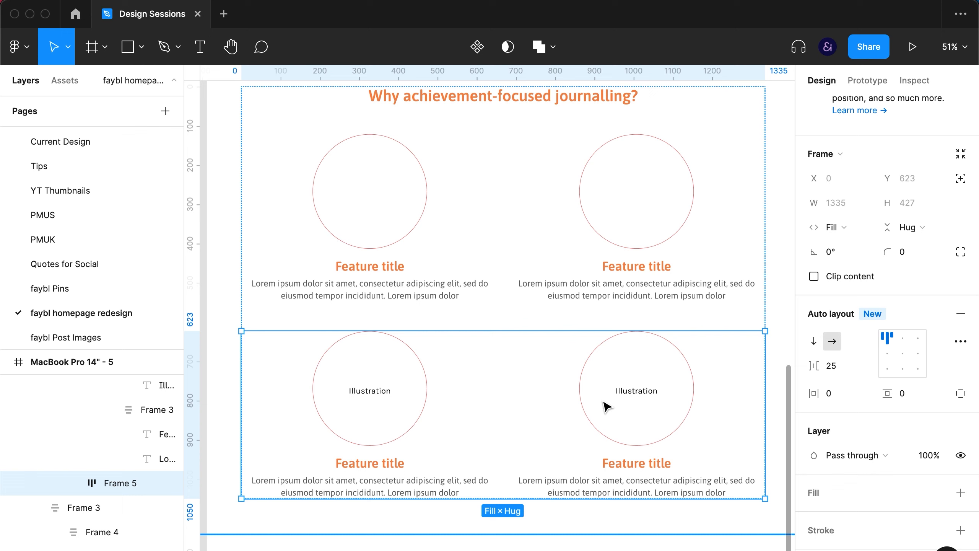
{"action": "key", "text": "Delete"}
Step: Shrink the right illustration group and the left illustration circle in the feature row to 189 × 189
{"action": "double_click", "coordinate": [619, 218]}
{"action": "double_click", "coordinate": [619, 218]}
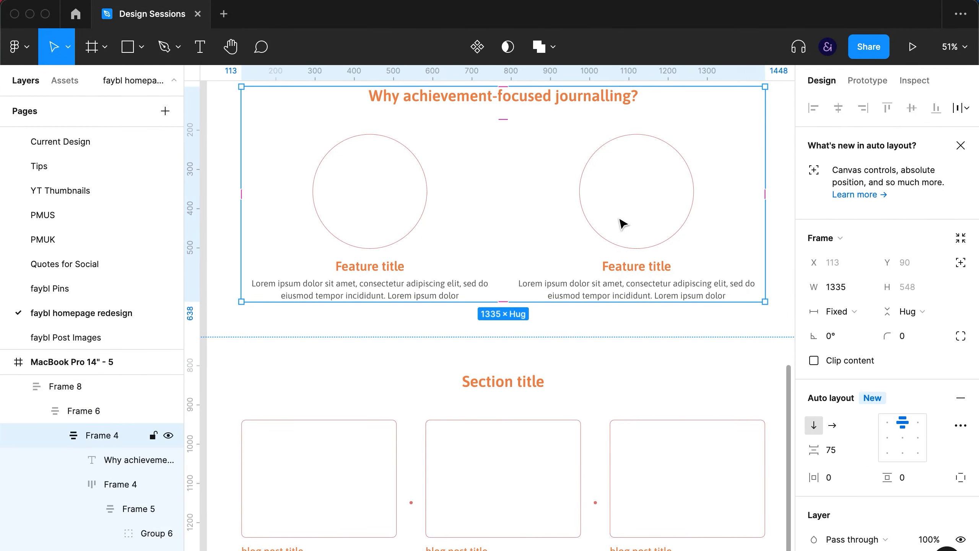
{"action": "double_click", "coordinate": [619, 218]}
{"action": "double_click", "coordinate": [619, 219]}
{"action": "double_click", "coordinate": [643, 212]}
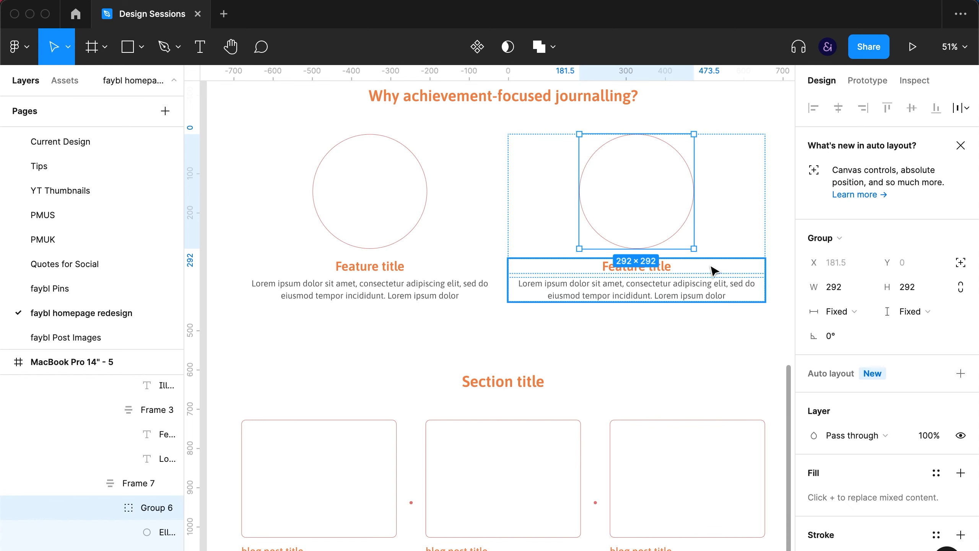
{"action": "left_click_drag", "start_coordinate": [694, 249], "coordinate": [667, 214]}
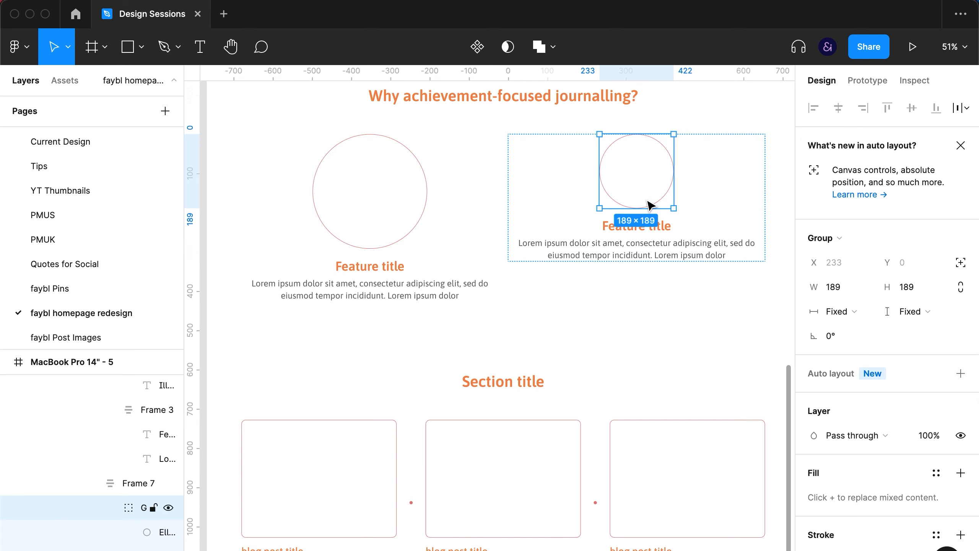
{"action": "left_click", "coordinate": [400, 199], "text": "super"}
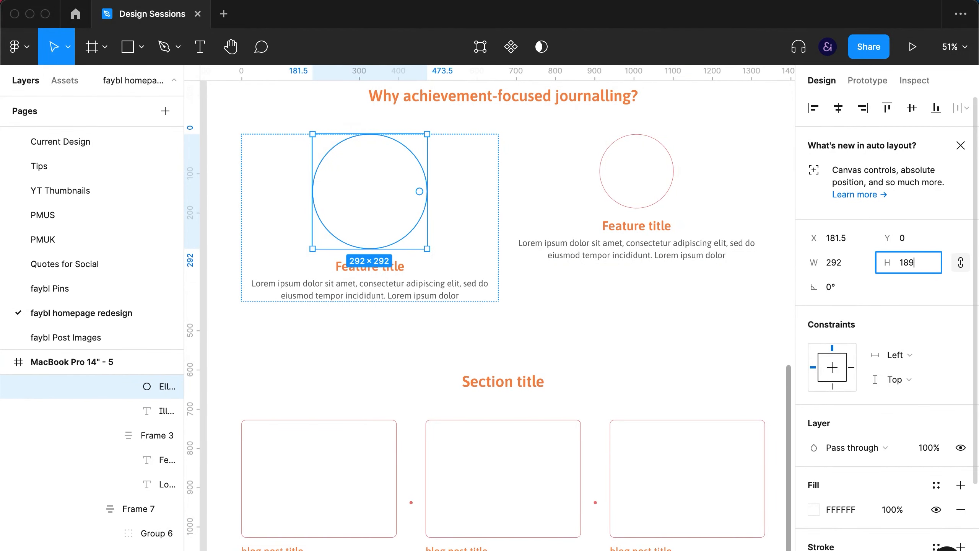
{"action": "key", "text": "Return"}
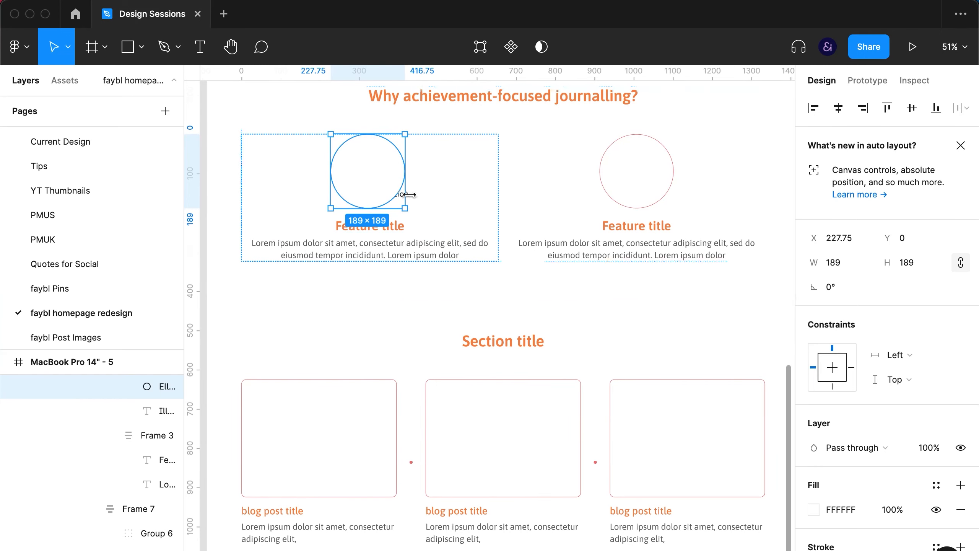
Step: Delete the hidden "Illustration" text layers from both circle groups in the feature row
{"action": "left_click", "coordinate": [146, 411]}
{"action": "key", "text": "Delete"}
{"action": "left_click", "coordinate": [635, 171]}
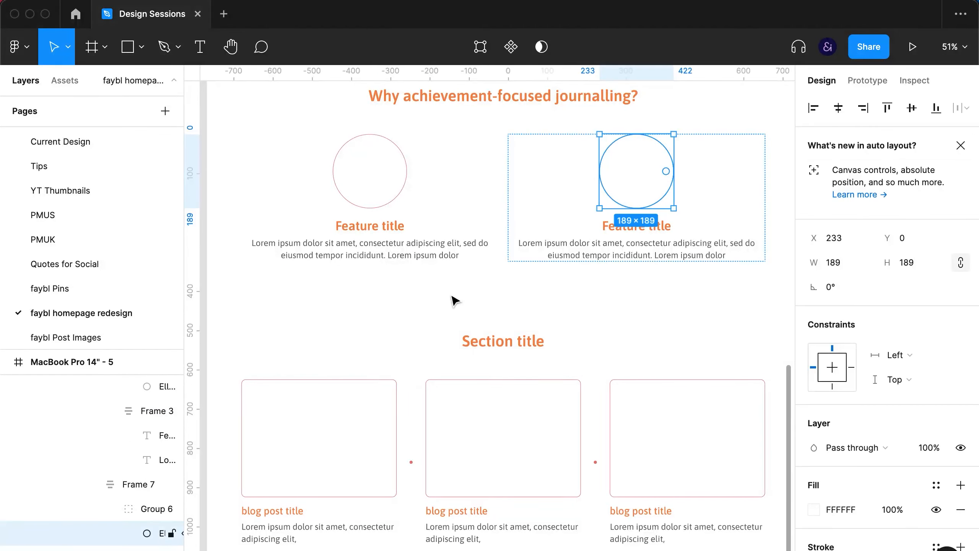
{"action": "key", "text": "ctrl+v"}
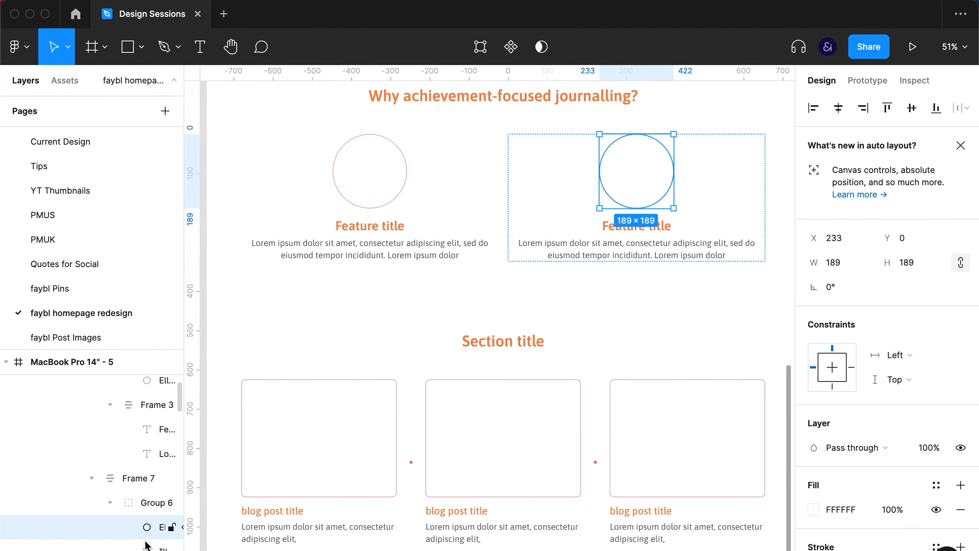
{"action": "key", "text": "Delete"}
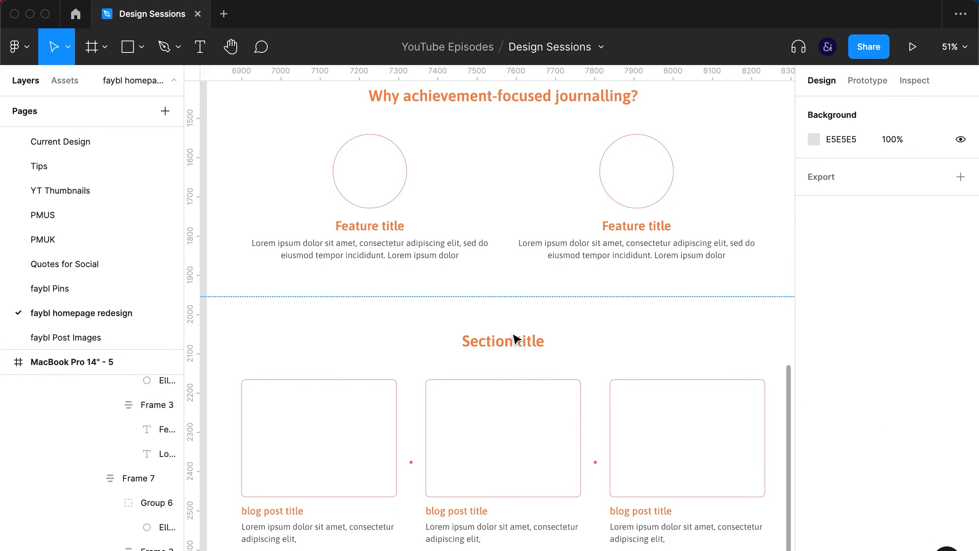
Step: Duplicate the row with the two smaller circles to make a second feature row beneath it
{"action": "left_click", "coordinate": [556, 352]}
{"action": "scroll", "coordinate": [556, 352], "scroll_direction": "down", "scroll_amount": 3}
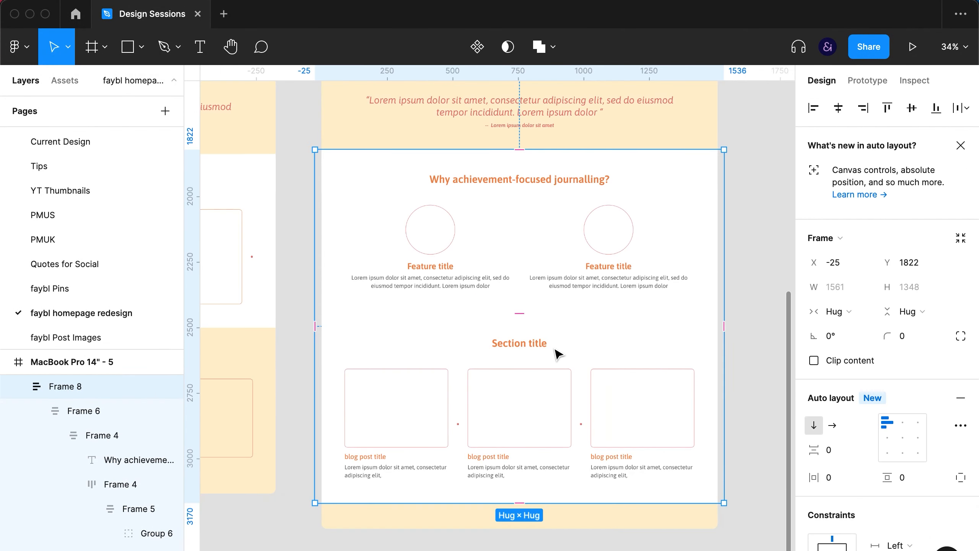
{"action": "left_click", "coordinate": [632, 241]}
{"action": "left_click", "coordinate": [632, 241]}
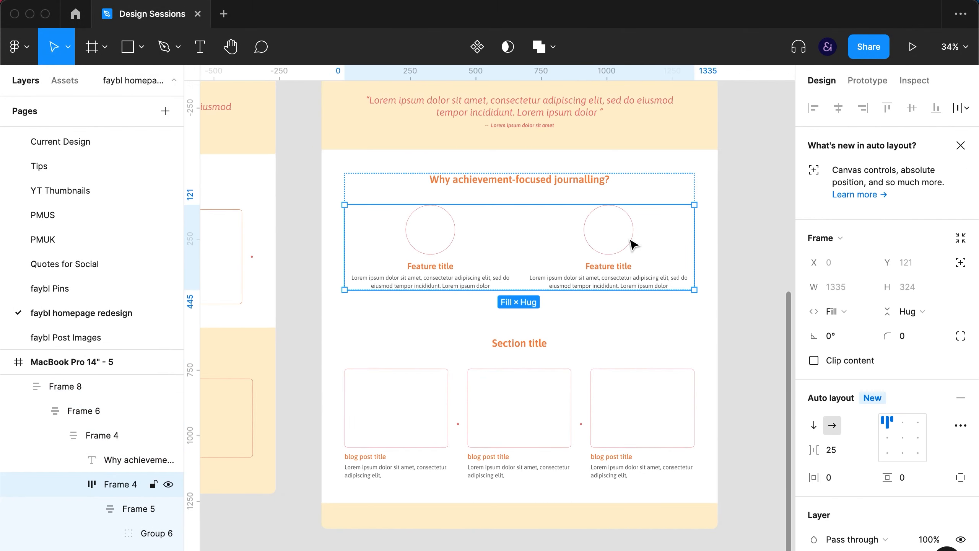
{"action": "key", "text": "super+d"}
{"action": "left_click", "coordinate": [773, 280]}
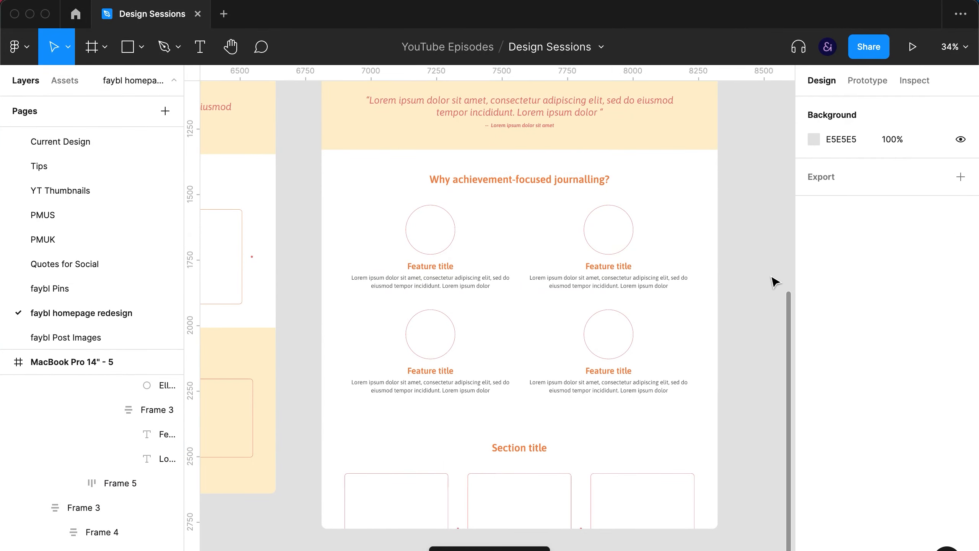
Step: Remove the white FFFFFF fill from the blog posts section beneath the feature grid
{"action": "scroll", "coordinate": [774, 280], "scroll_direction": "down", "scroll_amount": 1}
{"action": "scroll", "coordinate": [774, 281], "scroll_direction": "down", "scroll_amount": 2}
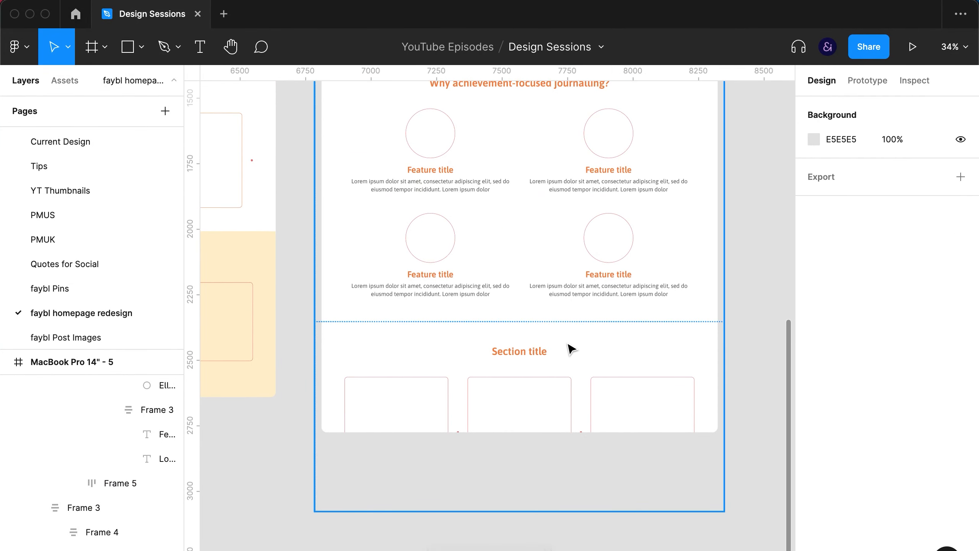
{"action": "left_click", "coordinate": [571, 348]}
{"action": "left_click", "coordinate": [760, 335]}
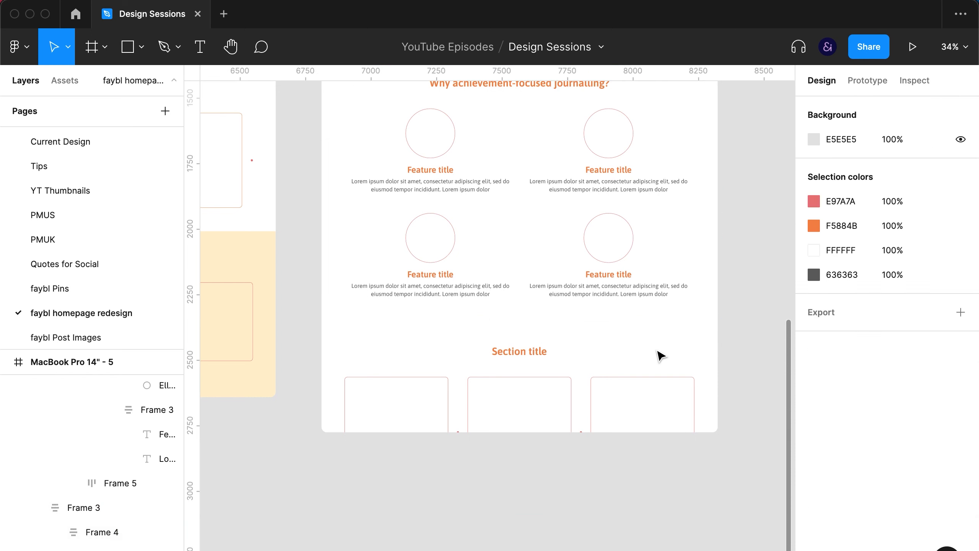
{"action": "left_click", "coordinate": [660, 352]}
{"action": "scroll", "coordinate": [832, 355], "scroll_direction": "down", "scroll_amount": 5}
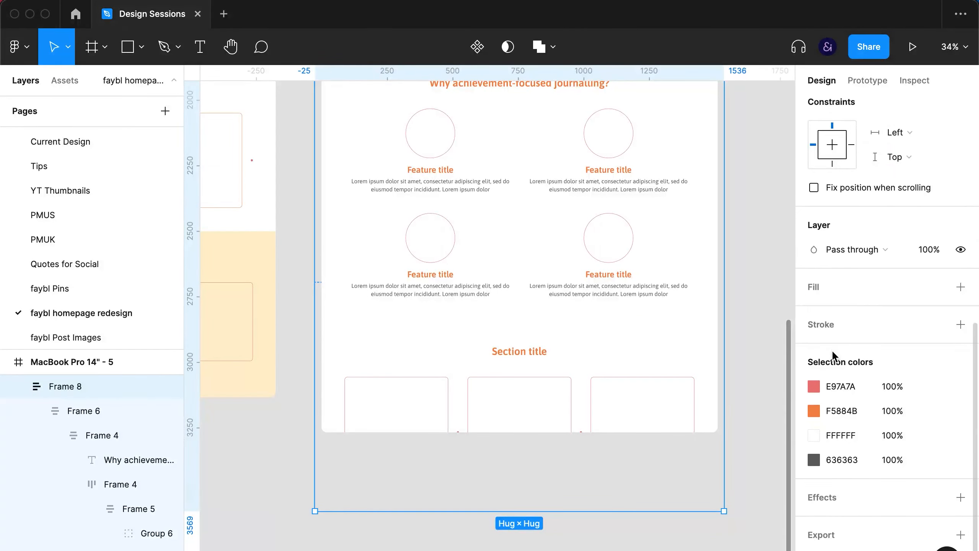
{"action": "left_click", "coordinate": [700, 358]}
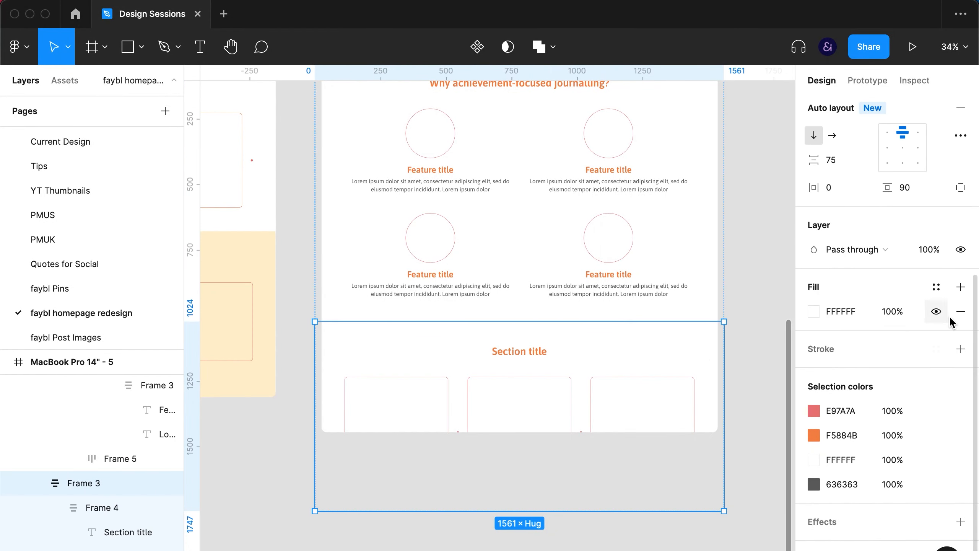
{"action": "left_click", "coordinate": [960, 312]}
{"action": "left_click", "coordinate": [753, 350]}
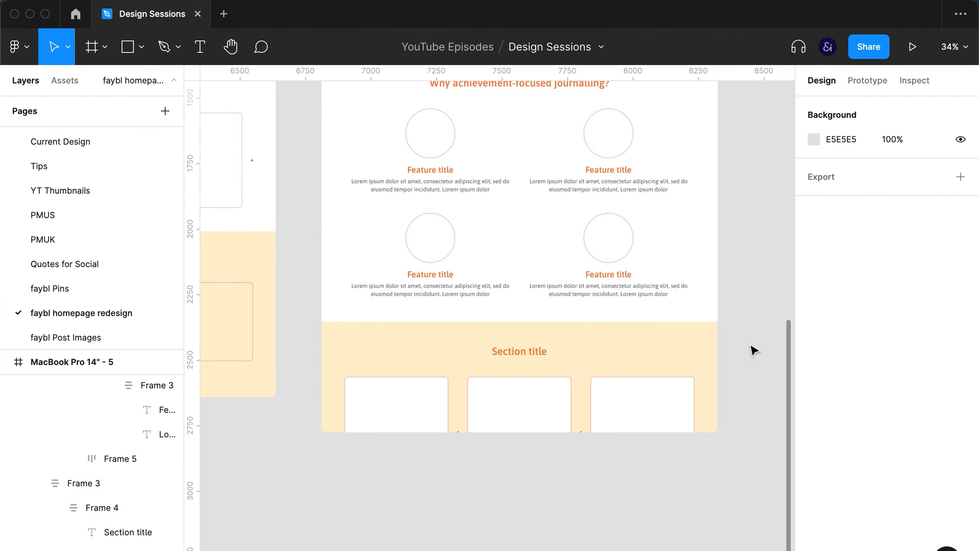
Step: Extend the MacBook Pro 14" - 5 frame's height to 3569 to fit the blog posts, and hide the interface
{"action": "scroll", "coordinate": [754, 350], "scroll_direction": "up", "scroll_amount": 10}
{"action": "scroll", "coordinate": [754, 350], "scroll_direction": "up", "scroll_amount": 5}
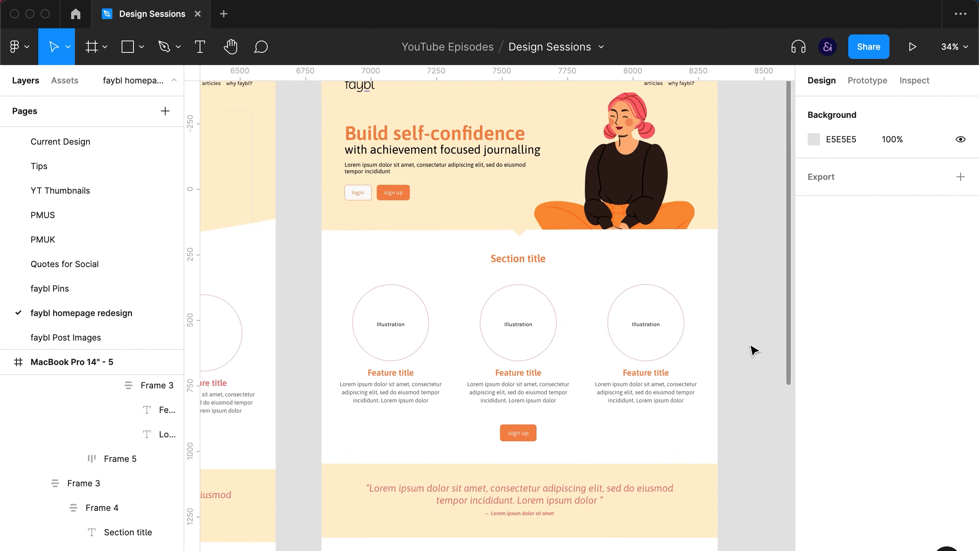
{"action": "left_click", "coordinate": [351, 149]}
{"action": "scroll", "coordinate": [368, 161], "scroll_direction": "down", "scroll_amount": 20}
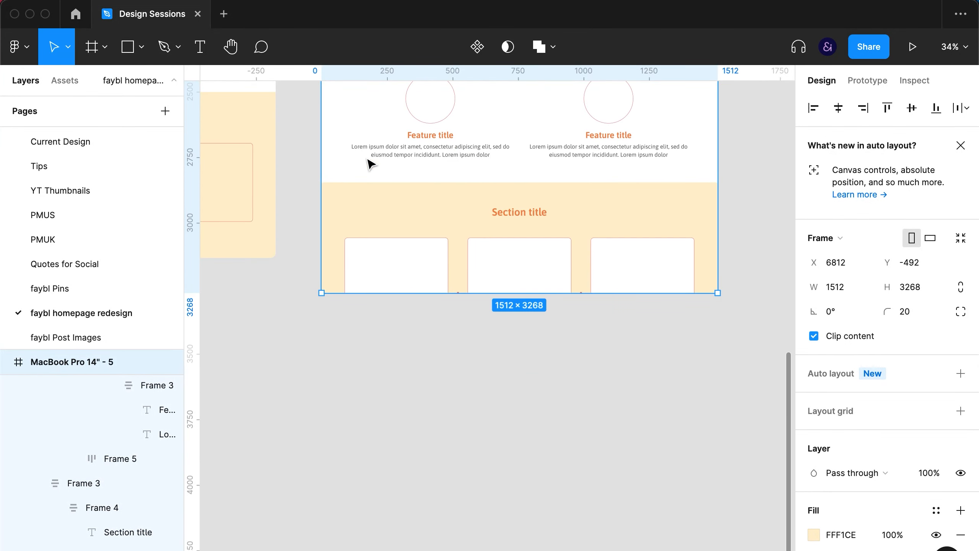
{"action": "left_click_drag", "start_coordinate": [459, 293], "coordinate": [463, 369]}
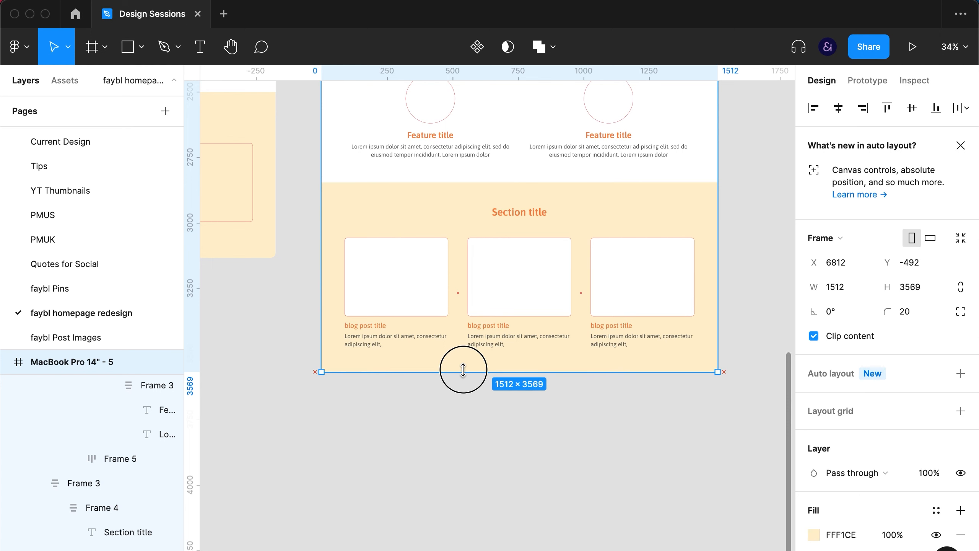
{"action": "left_click", "coordinate": [500, 425]}
{"action": "key", "text": "super+backslash"}
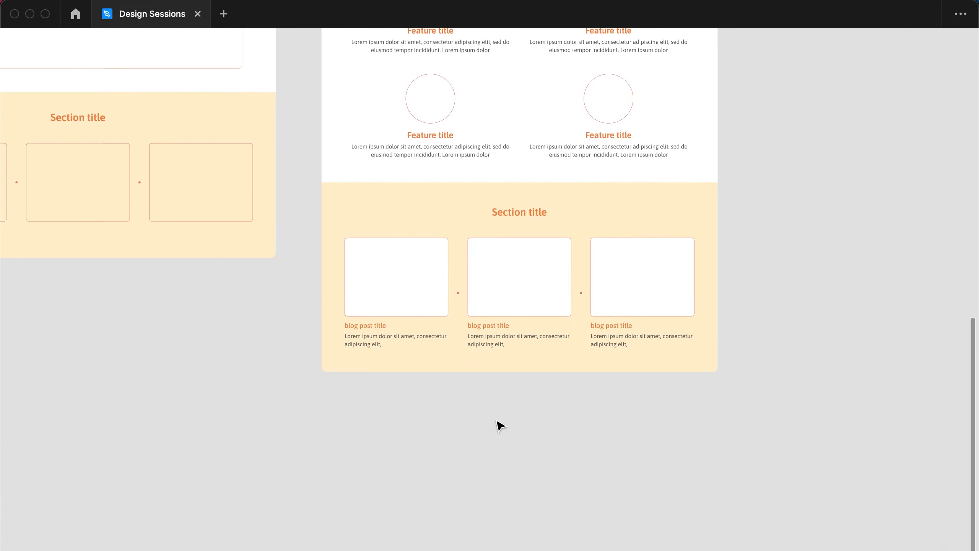
Step: Copy the sign up button from the three-feature section and paste it beneath the "Why achievement-focused journalling?" feature grid
{"action": "scroll", "coordinate": [500, 425], "scroll_direction": "up", "scroll_amount": 5}
{"action": "scroll", "coordinate": [500, 425], "scroll_direction": "up", "scroll_amount": 10}
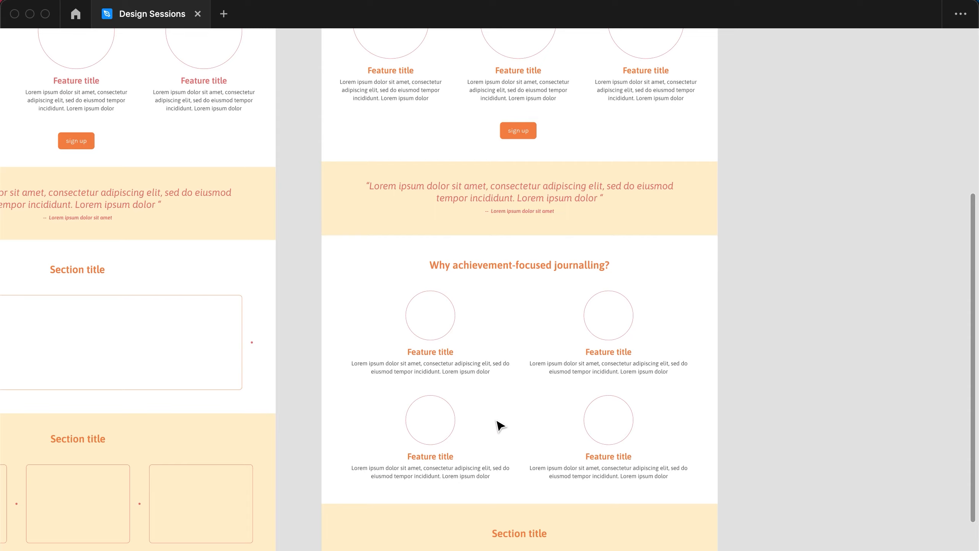
{"action": "scroll", "coordinate": [496, 420], "scroll_direction": "up", "scroll_amount": 7}
{"action": "scroll", "coordinate": [496, 420], "scroll_direction": "down", "scroll_amount": 4}
{"action": "left_click", "coordinate": [532, 202], "text": "super"}
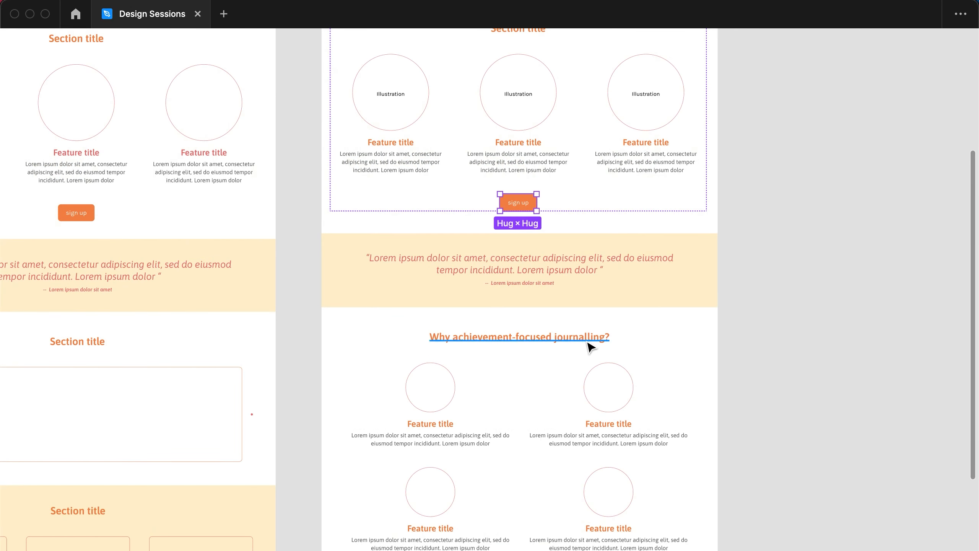
{"action": "scroll", "coordinate": [590, 347], "scroll_direction": "down", "scroll_amount": 8}
{"action": "left_click", "coordinate": [531, 303]}
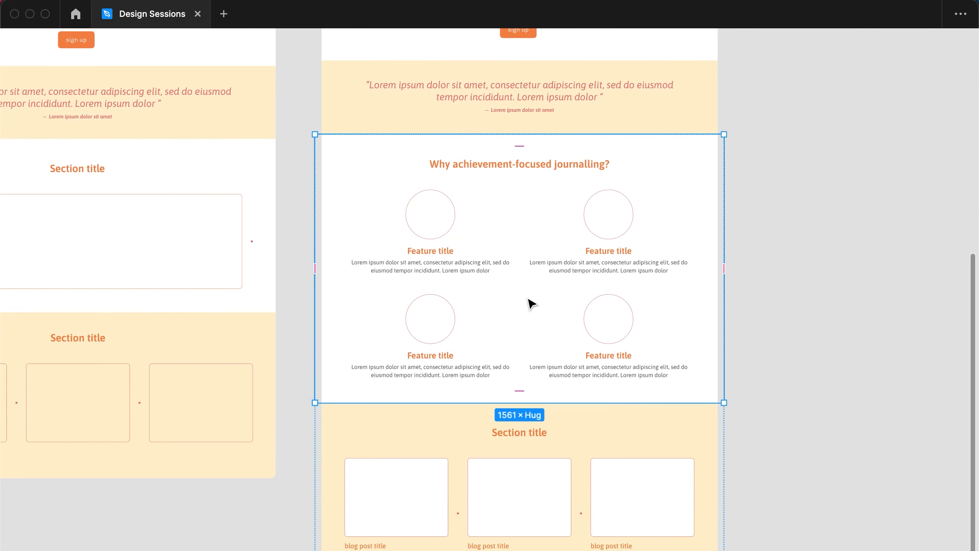
{"action": "key", "text": "super+v"}
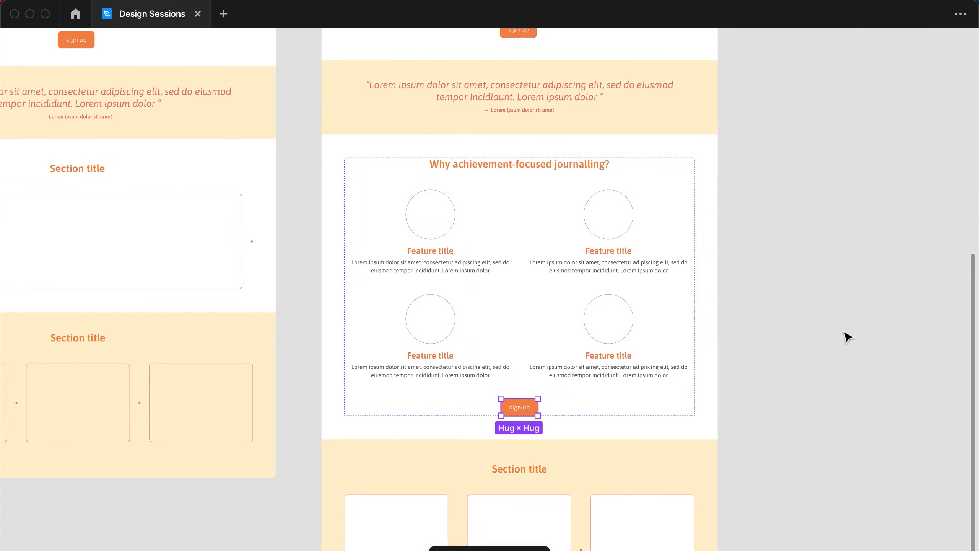
{"action": "left_click", "coordinate": [773, 331]}
Step: Relabel the button beneath the two-by-two feature grid as "give it a go"
{"action": "scroll", "coordinate": [770, 331], "scroll_direction": "down", "scroll_amount": 5}
{"action": "scroll", "coordinate": [770, 332], "scroll_direction": "up", "scroll_amount": 5}
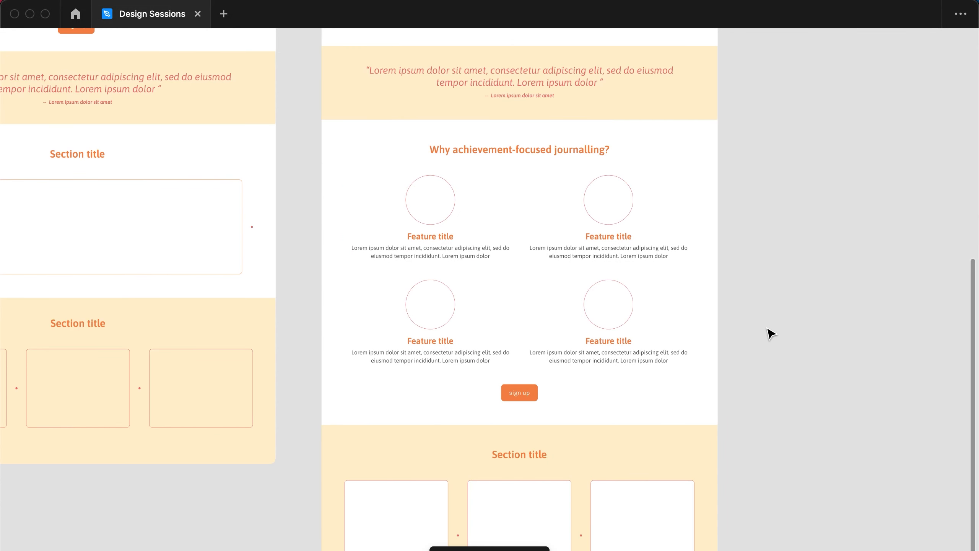
{"action": "scroll", "coordinate": [555, 387], "scroll_direction": "up", "scroll_amount": 2}
{"action": "scroll", "coordinate": [555, 387], "scroll_direction": "up", "scroll_amount": 3}
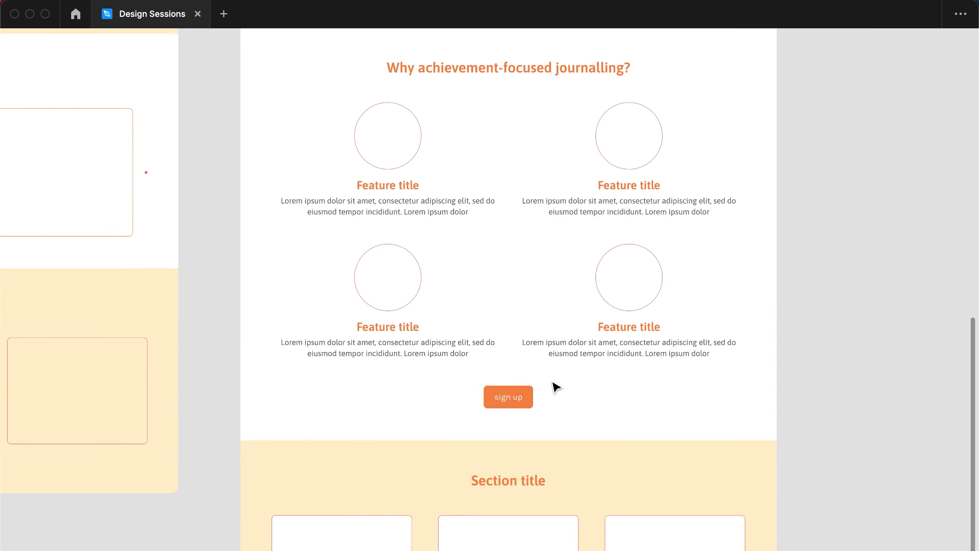
{"action": "scroll", "coordinate": [555, 387], "scroll_direction": "up", "scroll_amount": 3}
{"action": "scroll", "coordinate": [553, 387], "scroll_direction": "up", "scroll_amount": 1}
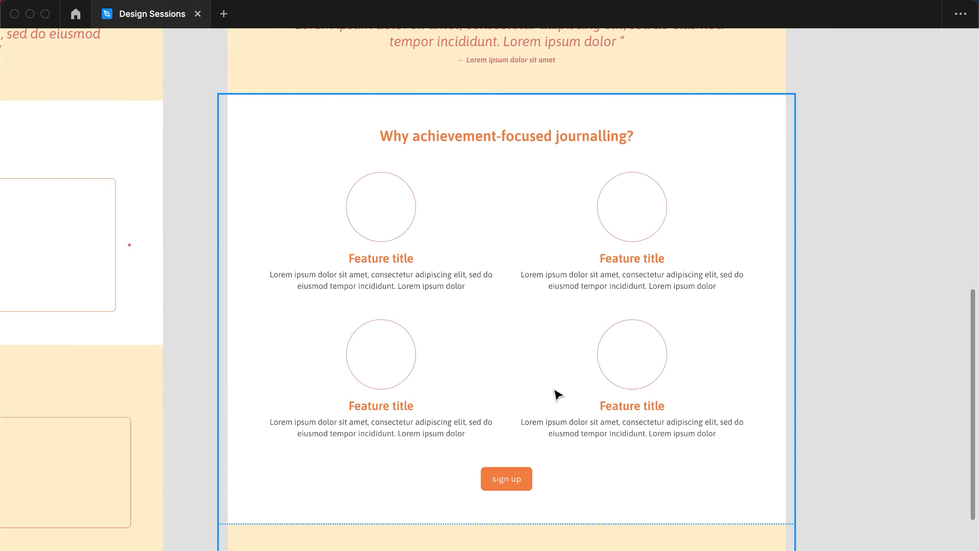
{"action": "scroll", "coordinate": [556, 393], "scroll_direction": "down", "scroll_amount": 1}
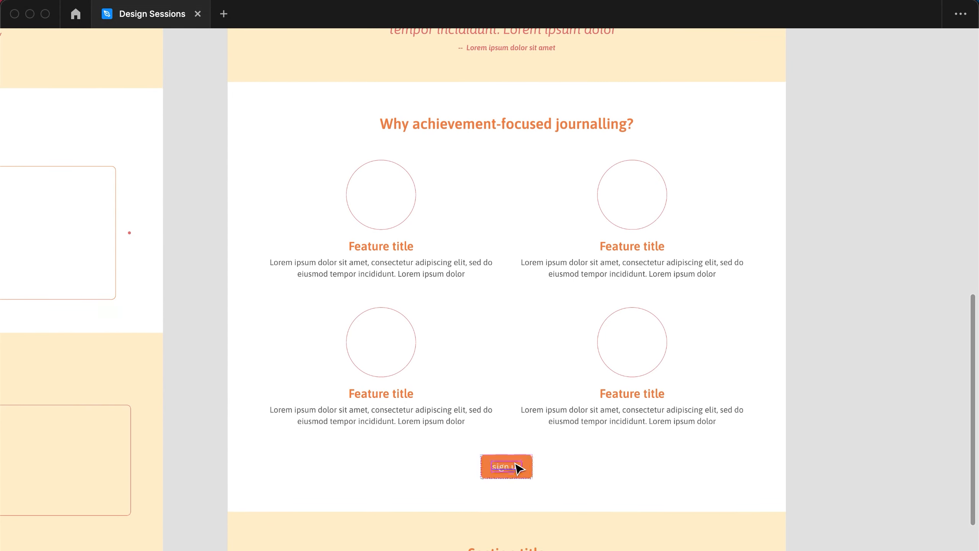
{"action": "double_click", "coordinate": [506, 469]}
{"action": "type", "text": "give it a go"}
{"action": "left_click", "coordinate": [841, 365]}
Step: Extend the MacBook Pro 14" - 5 frame's height to 3708 to fit the blog post descriptions
{"action": "scroll", "coordinate": [842, 366], "scroll_direction": "down", "scroll_amount": 5}
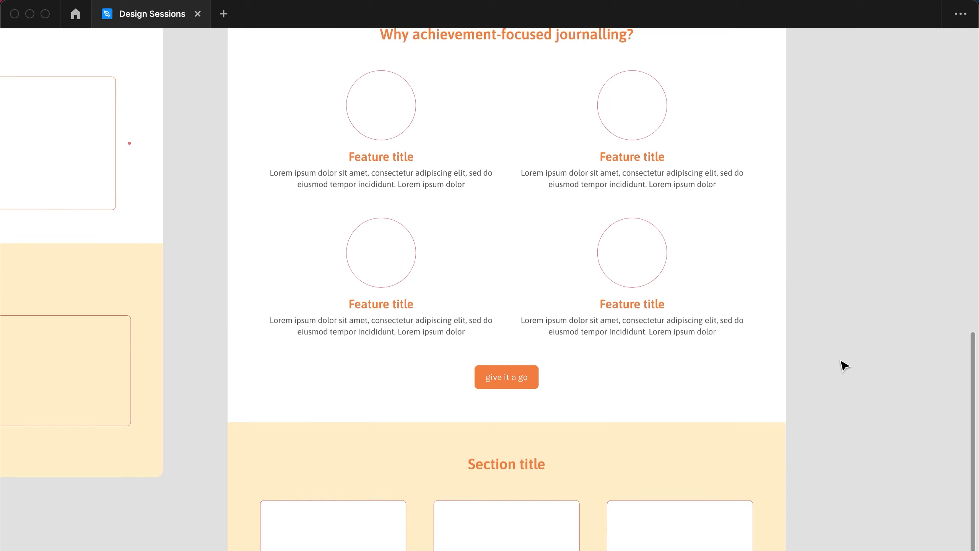
{"action": "scroll", "coordinate": [842, 365], "scroll_direction": "down", "scroll_amount": 12}
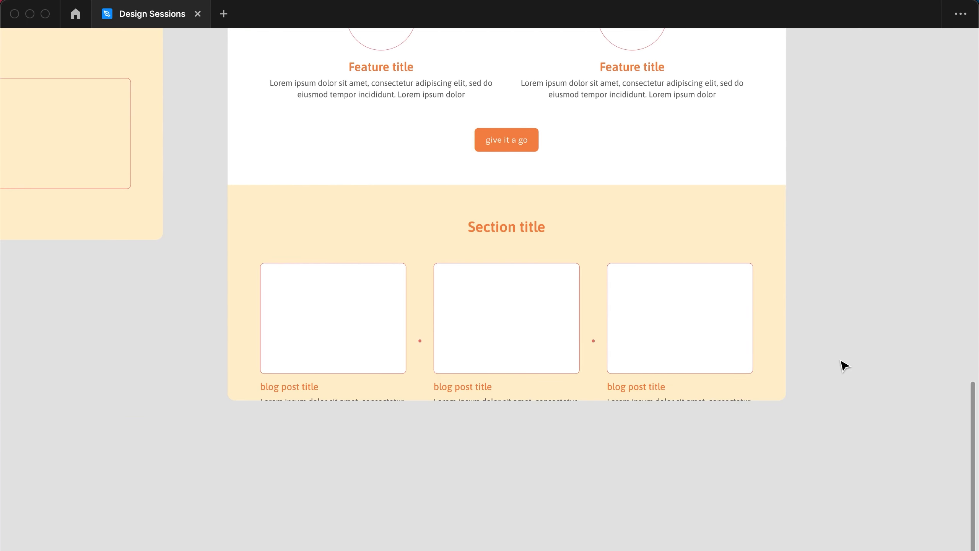
{"action": "scroll", "coordinate": [819, 350], "scroll_direction": "up", "scroll_amount": 12}
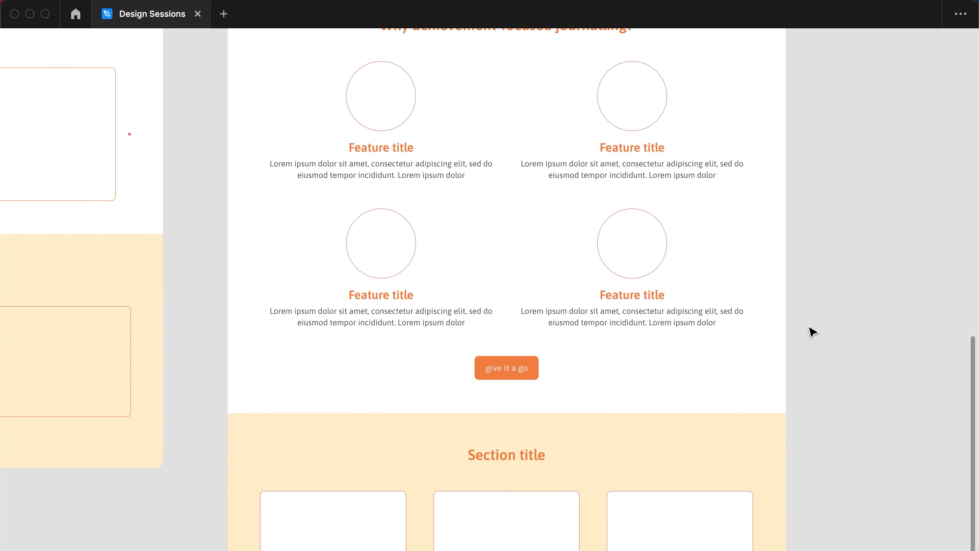
{"action": "scroll", "coordinate": [811, 331], "scroll_direction": "down", "scroll_amount": 1}
{"action": "scroll", "coordinate": [812, 331], "scroll_direction": "down", "scroll_amount": 5}
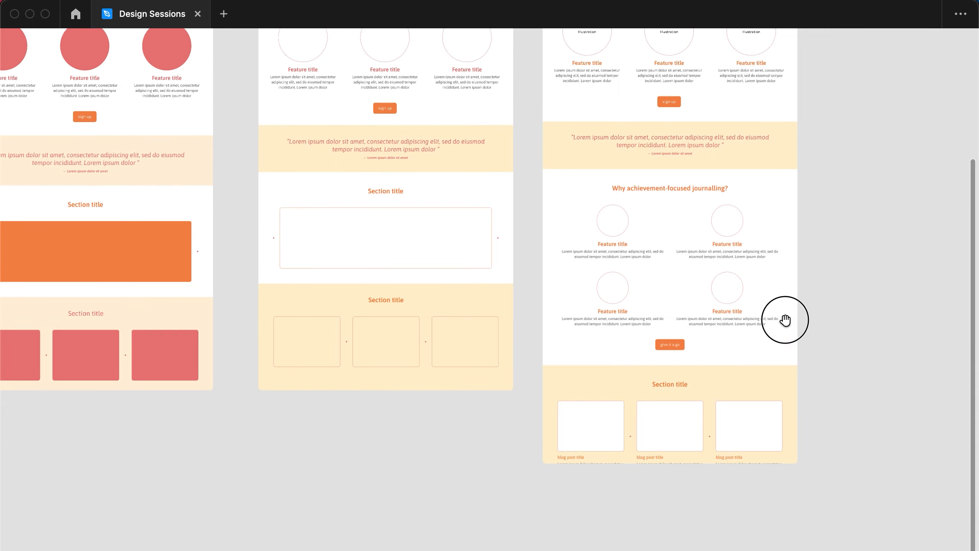
{"action": "scroll", "coordinate": [784, 320], "scroll_direction": "up", "scroll_amount": 7}
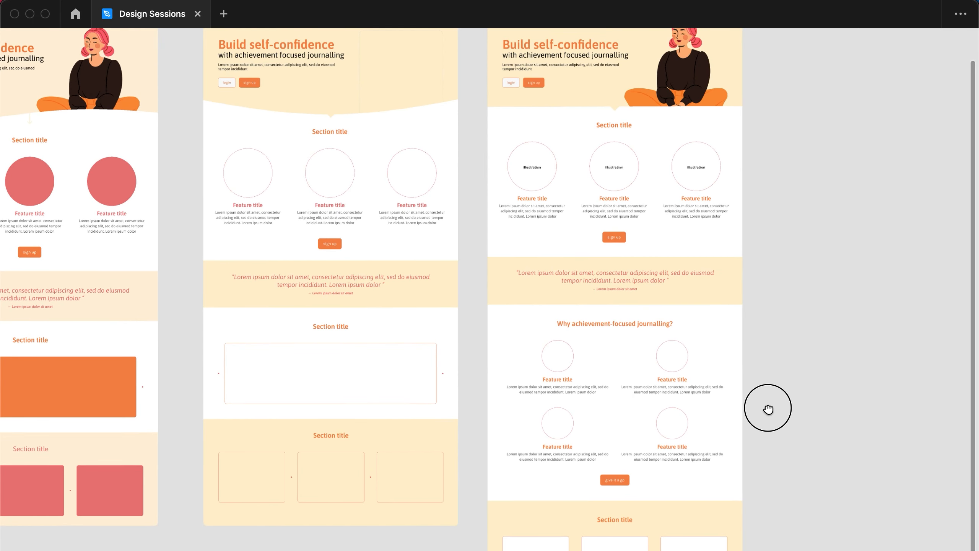
{"action": "scroll", "coordinate": [767, 408], "scroll_direction": "up", "scroll_amount": 4}
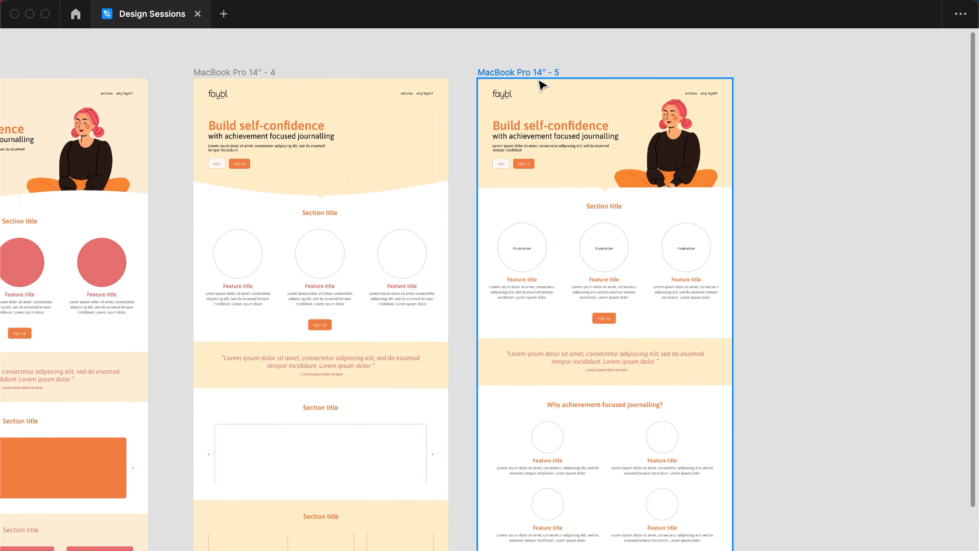
{"action": "left_click", "coordinate": [540, 82]}
{"action": "scroll", "coordinate": [681, 236], "scroll_direction": "down", "scroll_amount": 20}
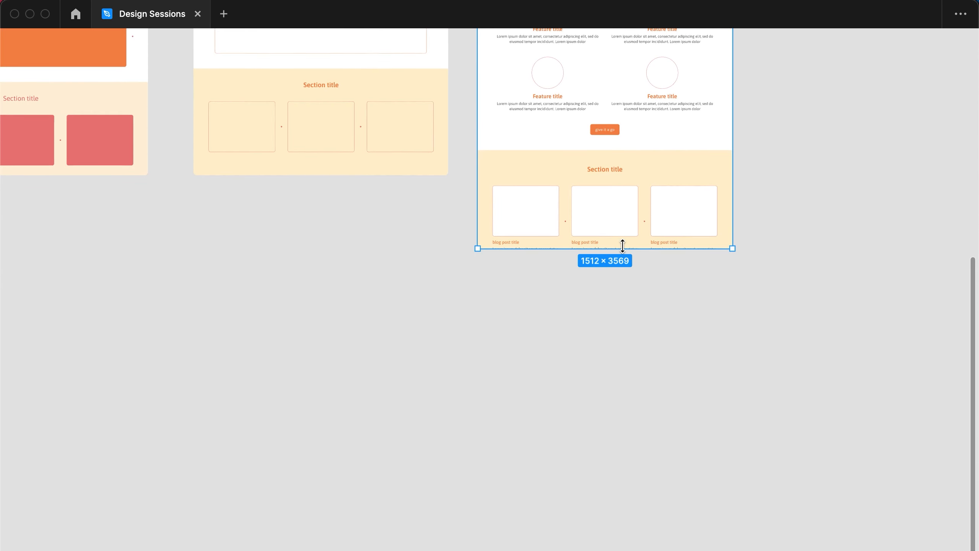
{"action": "left_click_drag", "start_coordinate": [623, 245], "coordinate": [623, 272]}
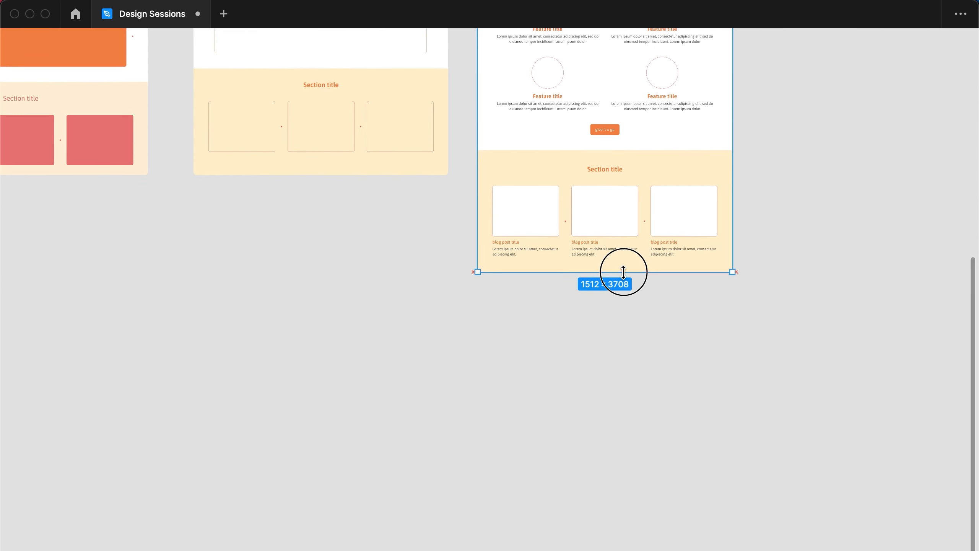
{"action": "left_click", "coordinate": [747, 208]}
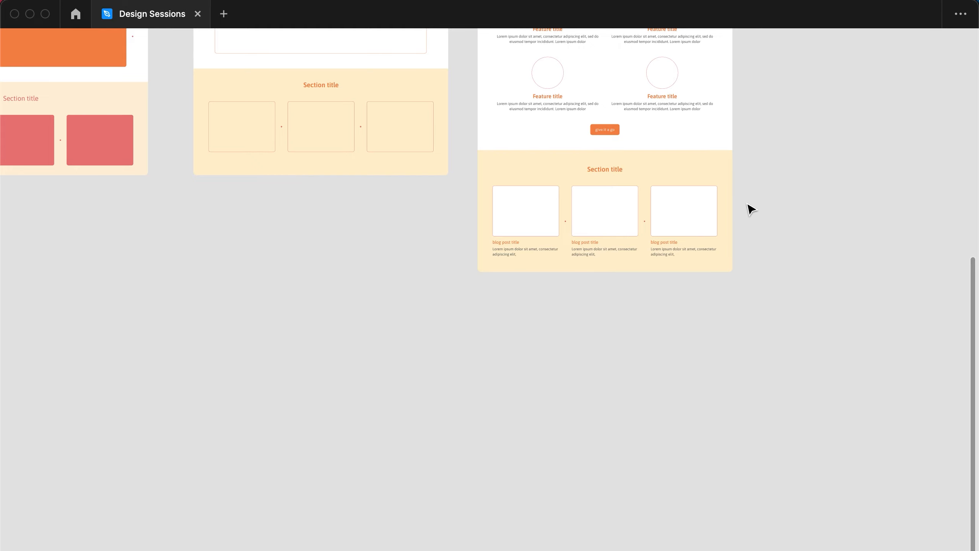
Step: Delete the small diamond pointer at the hero's lower edge, and undo the deletion
{"action": "scroll", "coordinate": [749, 209], "scroll_direction": "up", "scroll_amount": 20}
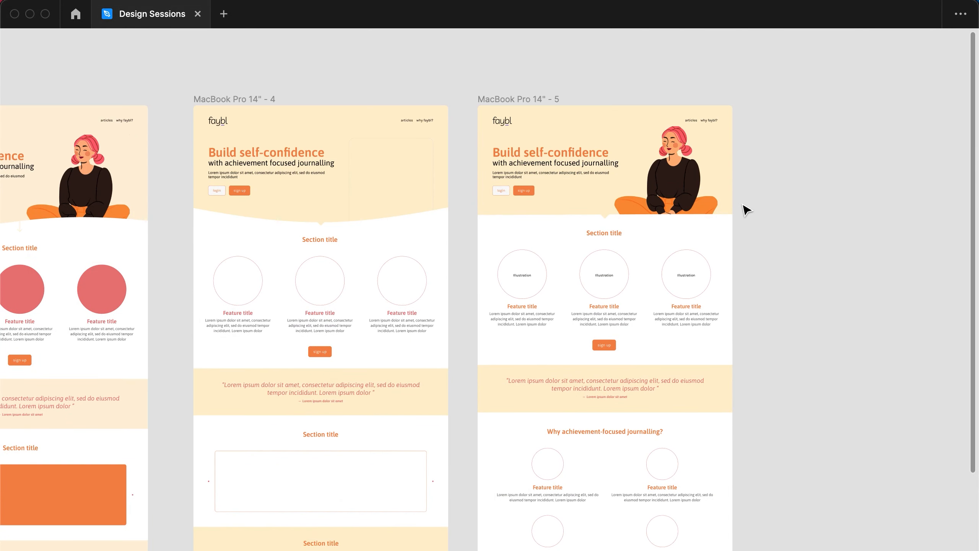
{"action": "scroll", "coordinate": [643, 204], "scroll_direction": "up", "scroll_amount": 5}
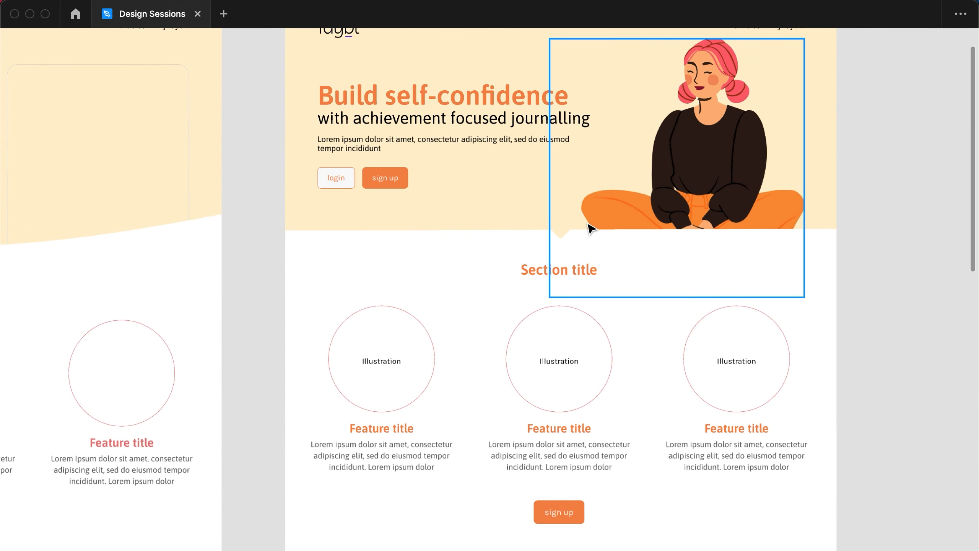
{"action": "scroll", "coordinate": [578, 277], "scroll_direction": "up", "scroll_amount": 3}
{"action": "scroll", "coordinate": [543, 295], "scroll_direction": "right", "scroll_amount": 2}
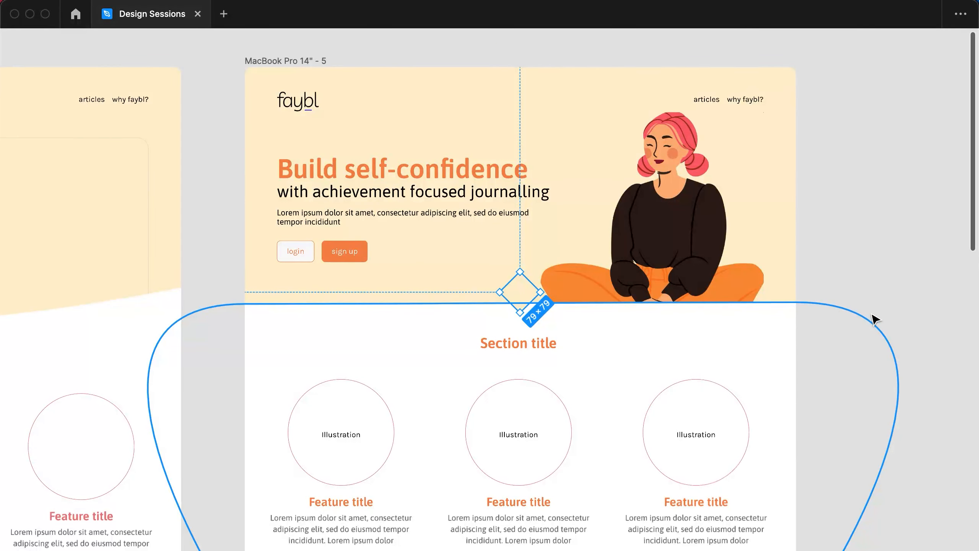
{"action": "key", "text": "Delete"}
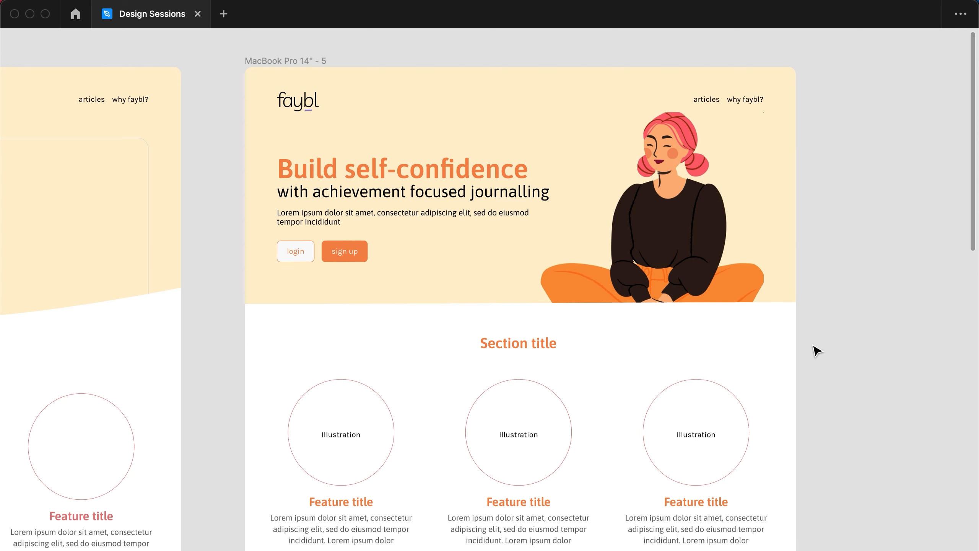
{"action": "key", "text": "super+z"}
{"action": "left_click", "coordinate": [817, 350]}
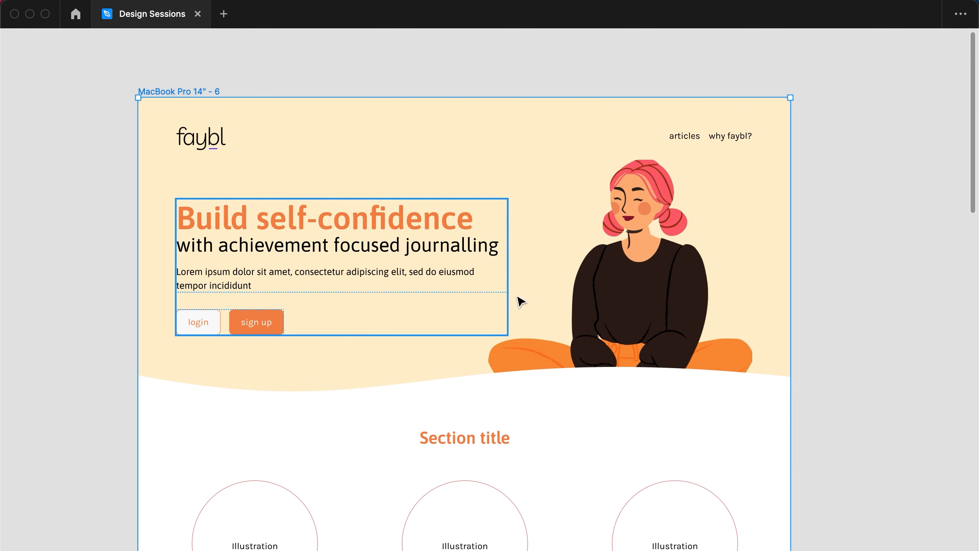
Step: Draw a rectangle about 550 × 83 on the empty canvas beside the MacBook Pro 14" - 6 frame
{"action": "left_click", "coordinate": [831, 270]}
{"action": "mouse_move", "coordinate": [830, 269]}
{"action": "left_mouse_down"}
{"action": "mouse_move", "coordinate": [580, 262]}
{"action": "mouse_move", "coordinate": [454, 245]}
{"action": "left_mouse_up"}
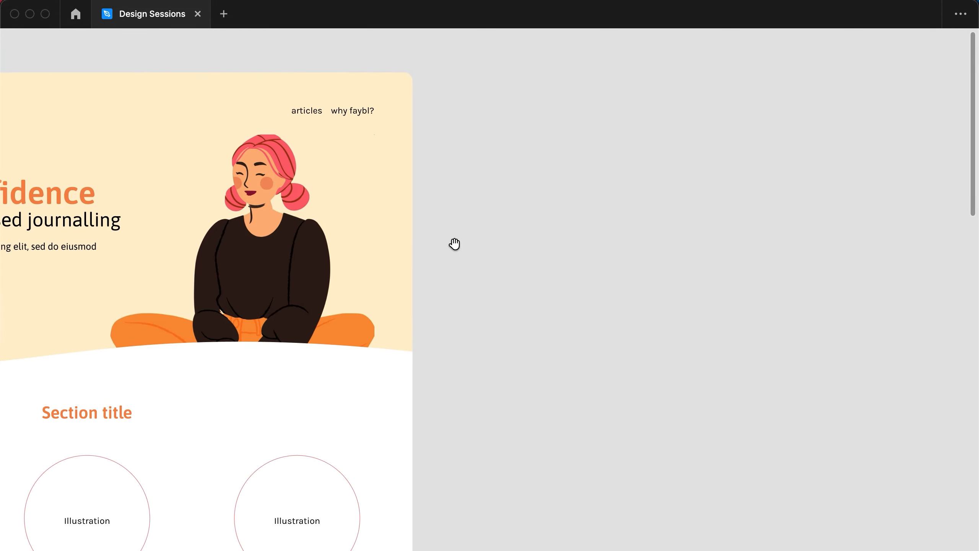
{"action": "key", "text": "r"}
{"action": "mouse_move", "coordinate": [463, 209]}
{"action": "left_mouse_down"}
{"action": "mouse_move", "coordinate": [641, 247]}
{"action": "mouse_move", "coordinate": [701, 243]}
{"action": "left_mouse_up"}
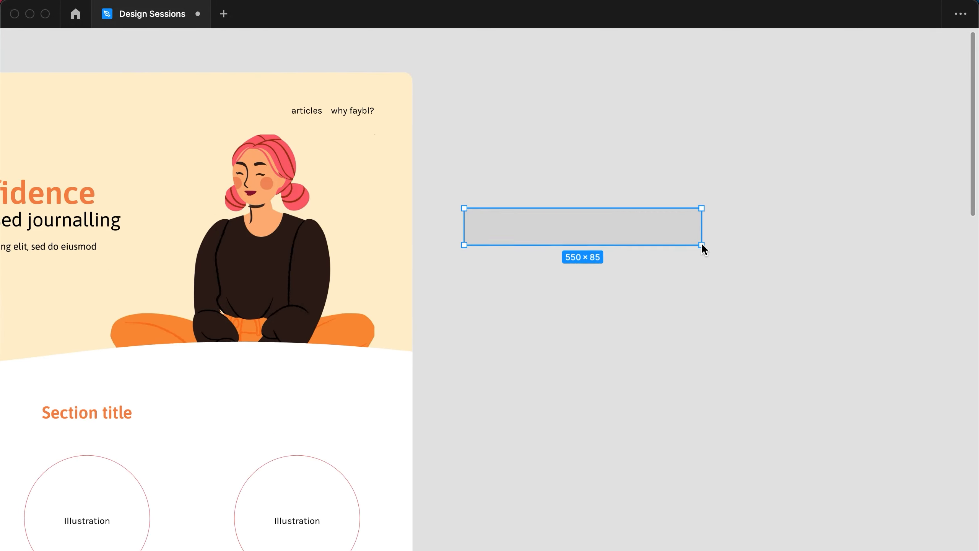
{"action": "left_click_drag", "start_coordinate": [440, 255], "coordinate": [655, 263]}
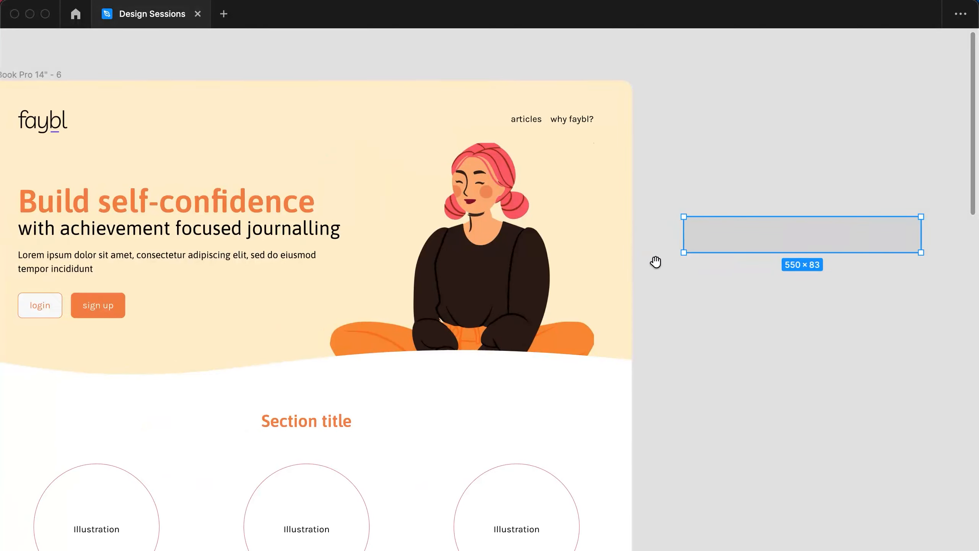
Step: Select the hero's login button and inspect its frame and auto layout properties
{"action": "left_click", "coordinate": [56, 318]}
{"action": "left_click", "coordinate": [55, 315]}
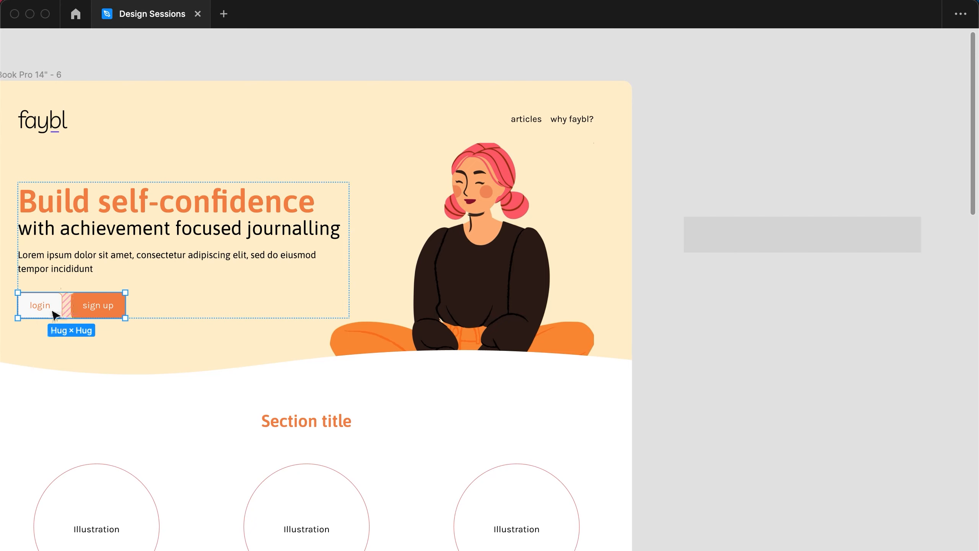
{"action": "left_click", "coordinate": [55, 315]}
{"action": "key", "text": "super+backslash"}
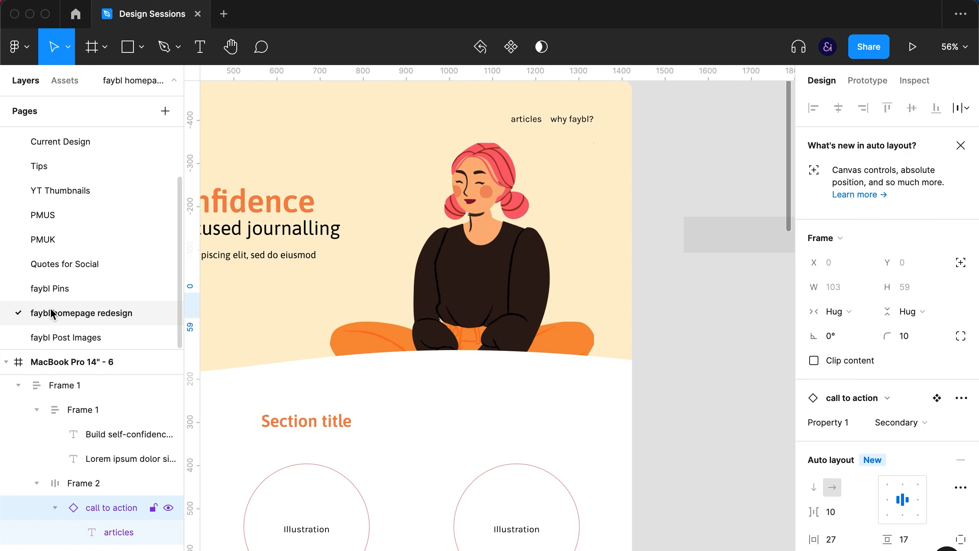
{"action": "key", "text": "super+backslash"}
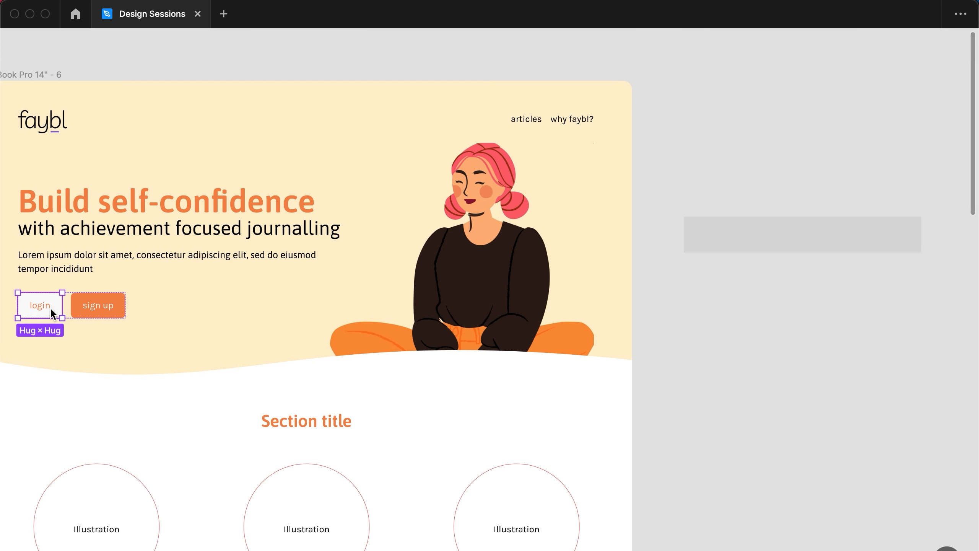
Step: Convert the grey rectangle beside the MacBook Pro 14" - 6 frame into an auto layout frame
{"action": "left_click", "coordinate": [743, 232]}
{"action": "scroll", "coordinate": [667, 319], "scroll_direction": "right", "scroll_amount": 5}
{"action": "key", "text": "super+backslash"}
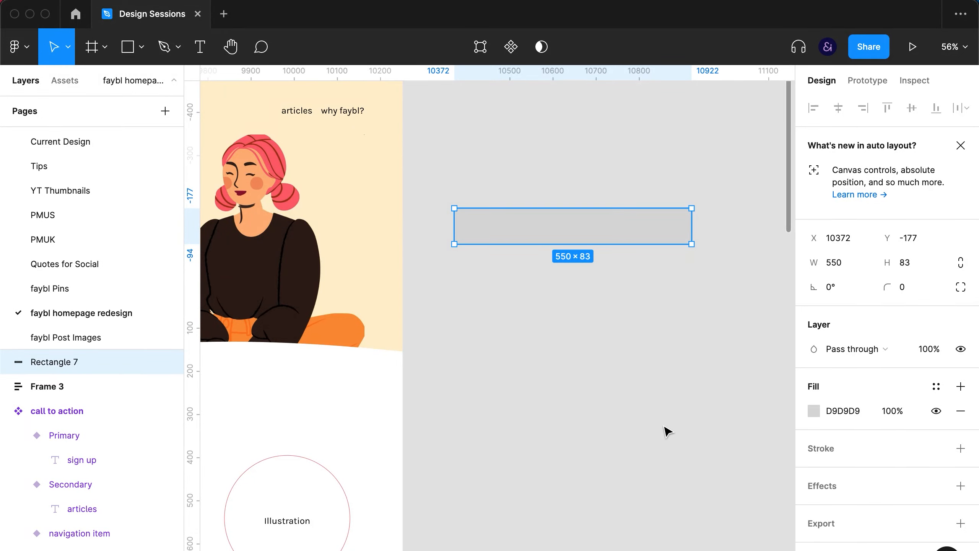
{"action": "key", "text": "super+g"}
{"action": "key", "text": "shift+a"}
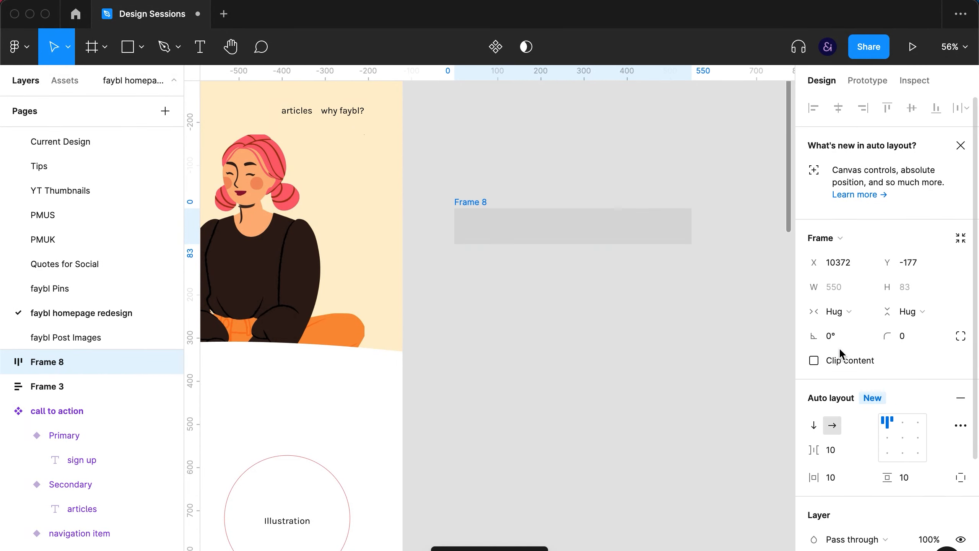
Step: Fill the new auto layout frame with white (FFFFFF) and set its corner radius to 10
{"action": "scroll", "coordinate": [848, 429], "scroll_direction": "down", "scroll_amount": 5}
{"action": "left_click", "coordinate": [851, 420]}
{"action": "type", "text": "FF"}
{"action": "key", "text": "Return"}
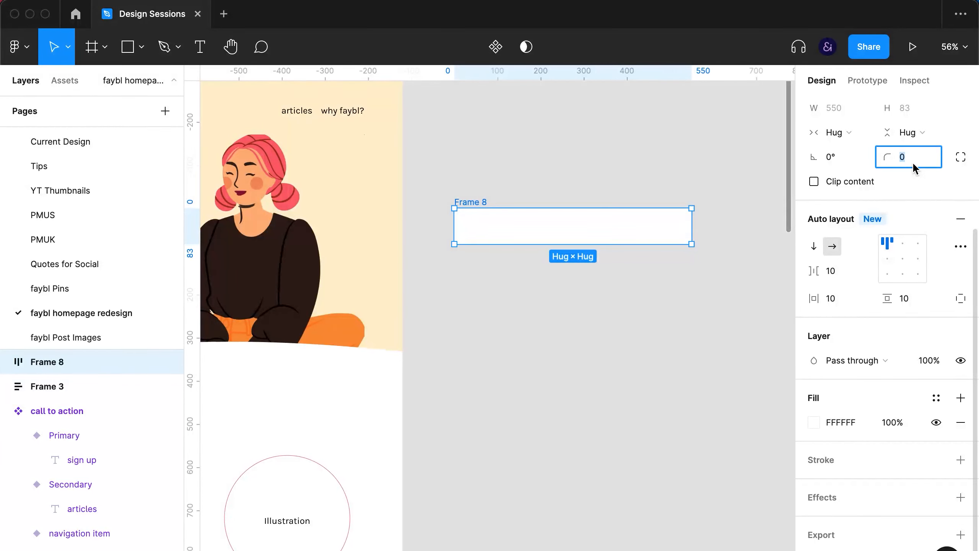
{"action": "type", "text": "10"}
{"action": "key", "text": "Return"}
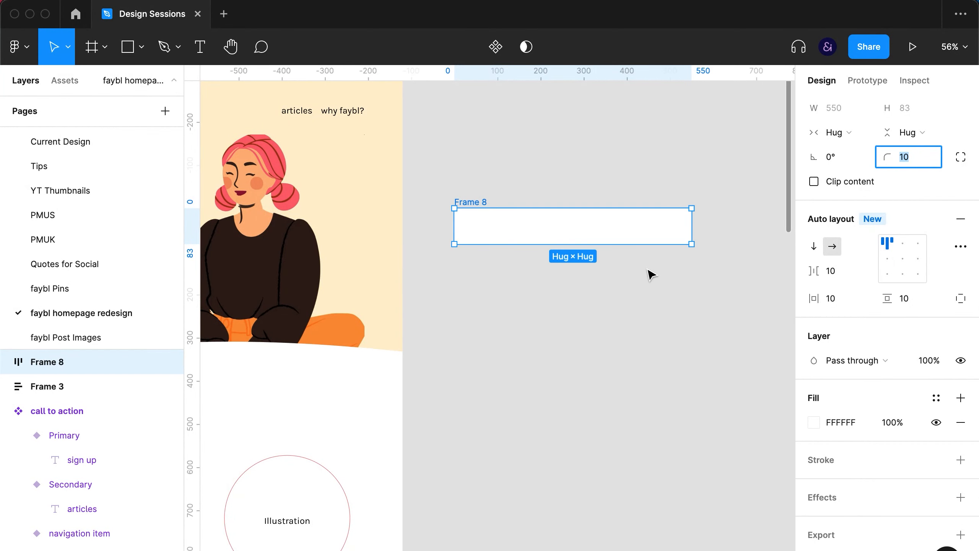
{"action": "left_click", "coordinate": [561, 290]}
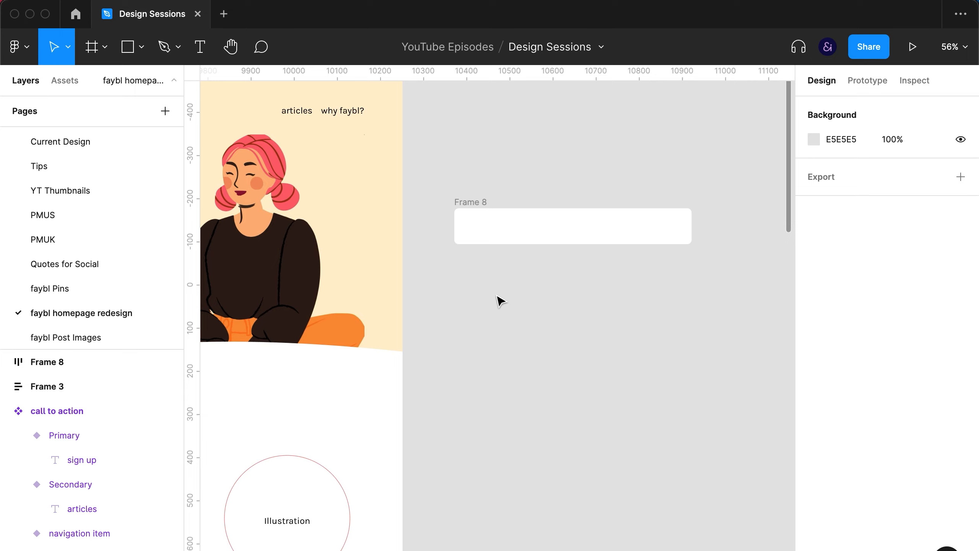
Step: Copy the "Illustration" text from a feature circle into the white auto layout frame
{"action": "left_click", "coordinate": [287, 512]}
{"action": "left_click", "coordinate": [568, 328]}
{"action": "key", "text": "ctrl+v"}
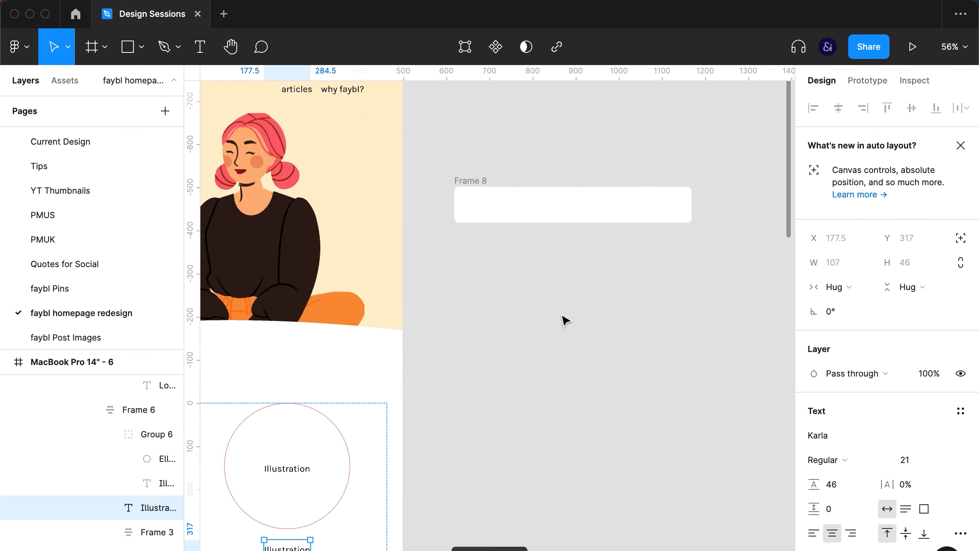
Step: Set the white frame's horizontal padding to 18
{"action": "left_click", "coordinate": [837, 479]}
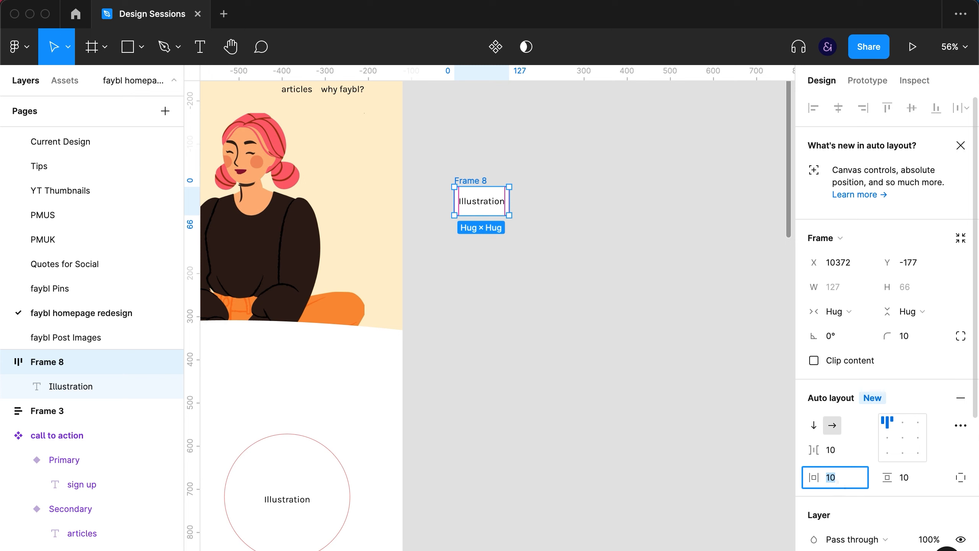
{"action": "key", "text": "Up"}
{"action": "key", "text": "Up"}
{"action": "key", "text": "Up"}
{"action": "key", "text": "Up"}
{"action": "key", "text": "Up"}
{"action": "key", "text": "Up"}
{"action": "key", "text": "Up"}
{"action": "key", "text": "Up"}
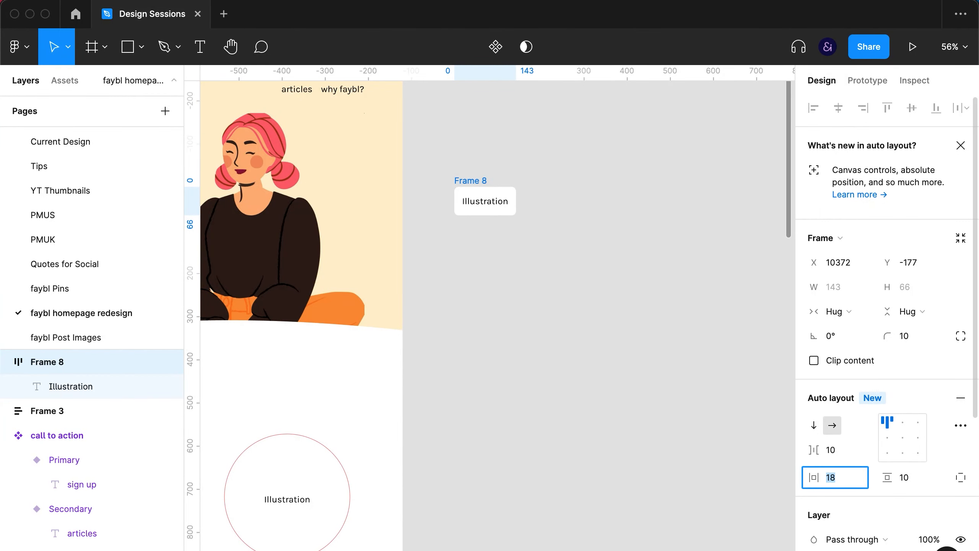
Step: Switch the white frame to individual side padding and set its left padding to 20
{"action": "left_click", "coordinate": [960, 478]}
{"action": "left_click", "coordinate": [854, 502]}
{"action": "left_click", "coordinate": [860, 482]}
{"action": "key", "text": "Up"}
{"action": "key", "text": "Up"}
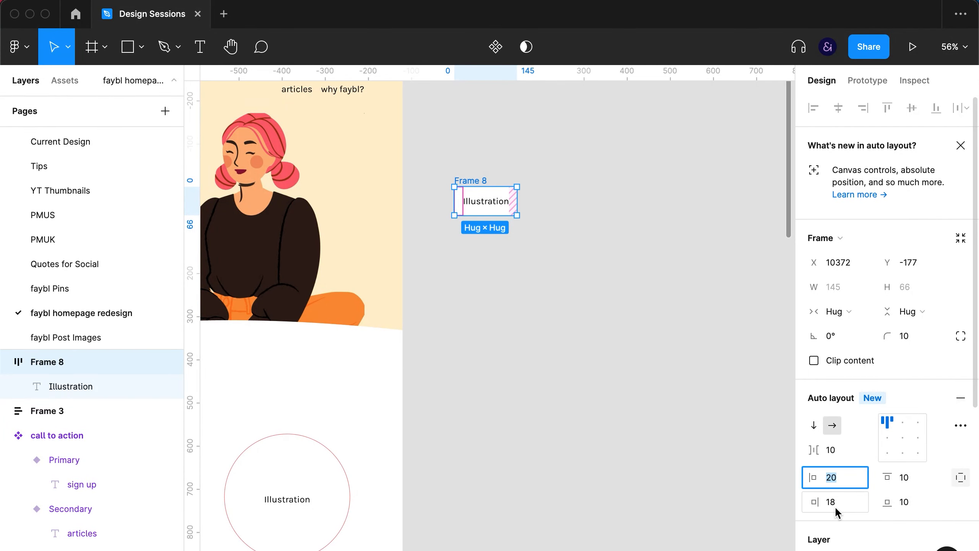
{"action": "left_click", "coordinate": [667, 438]}
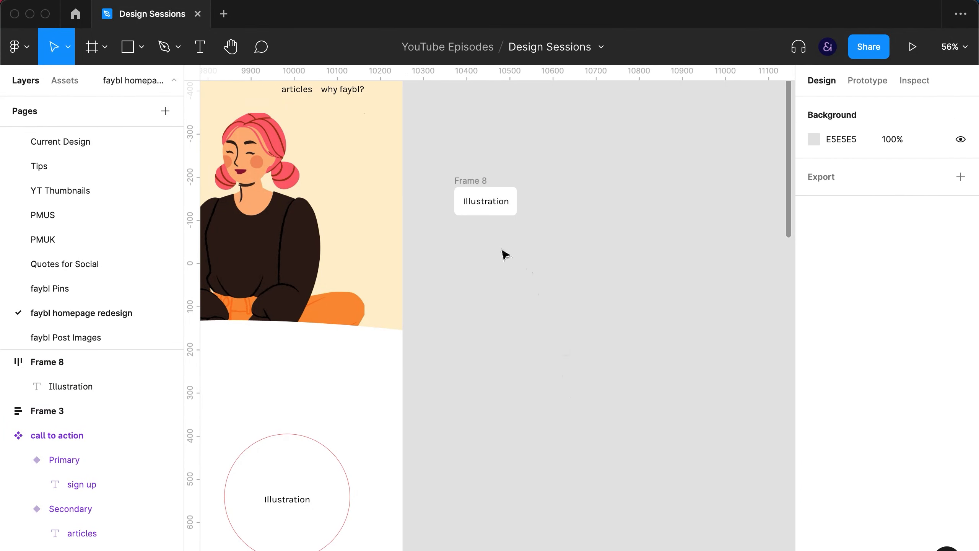
Step: Replace the text in the white frame with "Email address"
{"action": "double_click", "coordinate": [490, 199]}
{"action": "type", "text": "Email address"}
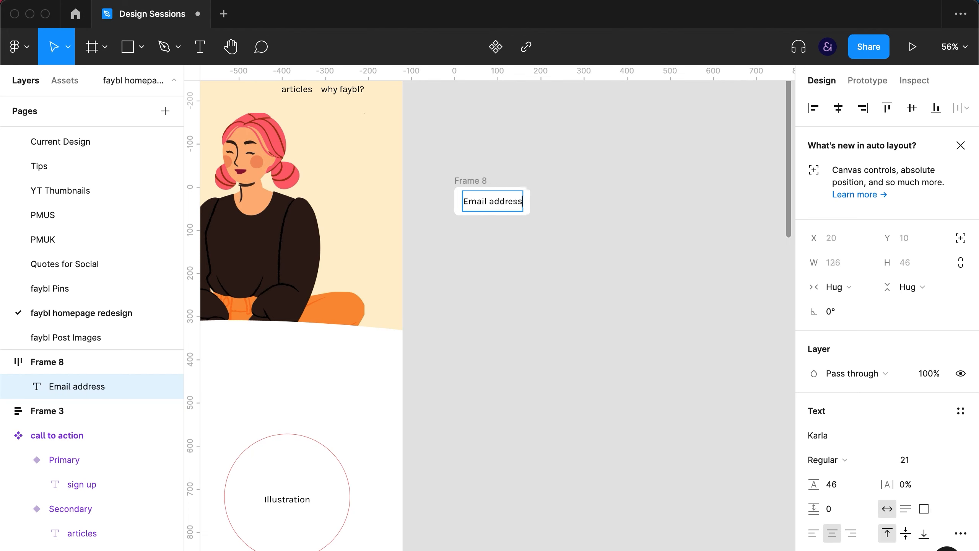
{"action": "key", "text": "Escape"}
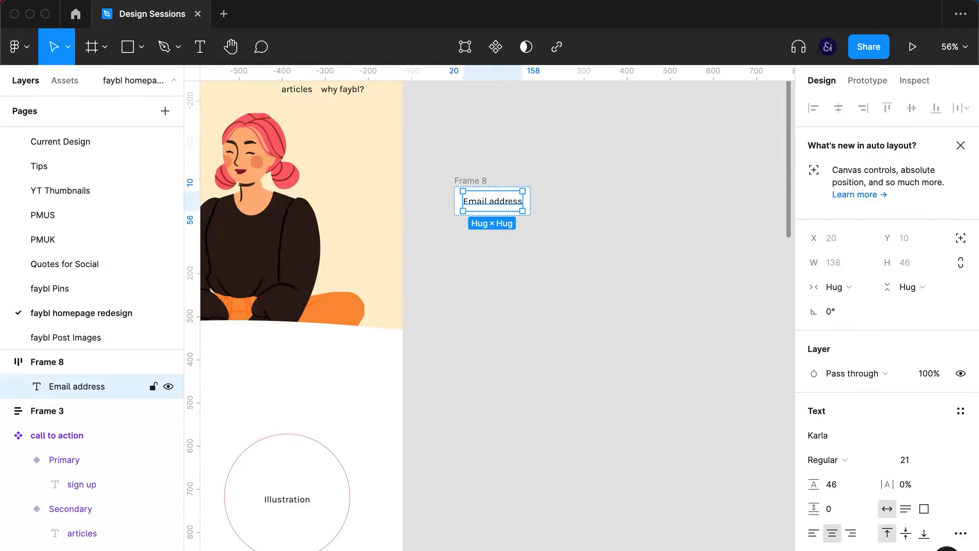
{"action": "scroll", "coordinate": [869, 363], "scroll_direction": "down", "scroll_amount": 5}
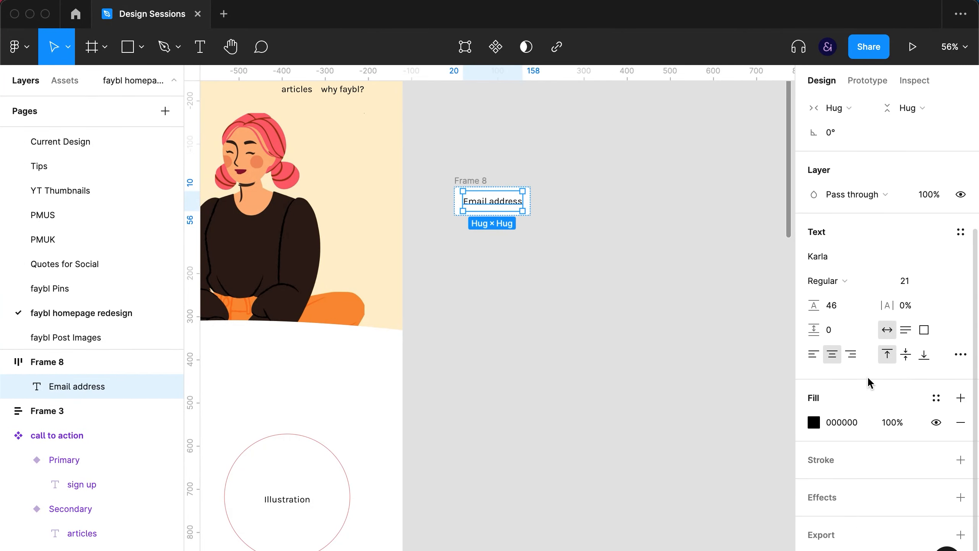
Step: Look up the fill colour of the description text beneath the third feature title
{"action": "left_click", "coordinate": [462, 376]}
{"action": "scroll", "coordinate": [509, 300], "scroll_direction": "left", "scroll_amount": 5}
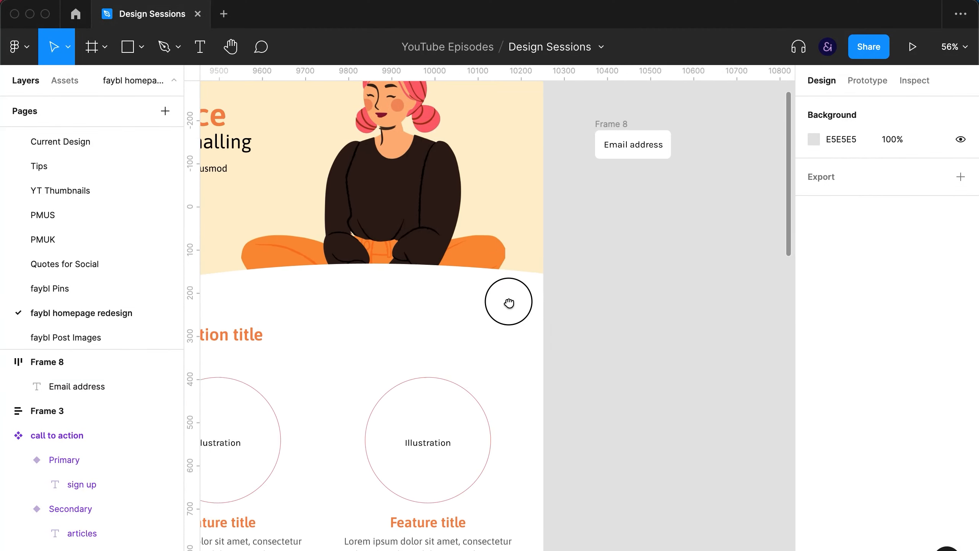
{"action": "scroll", "coordinate": [513, 229], "scroll_direction": "down", "scroll_amount": 5}
{"action": "left_click", "coordinate": [494, 468]}
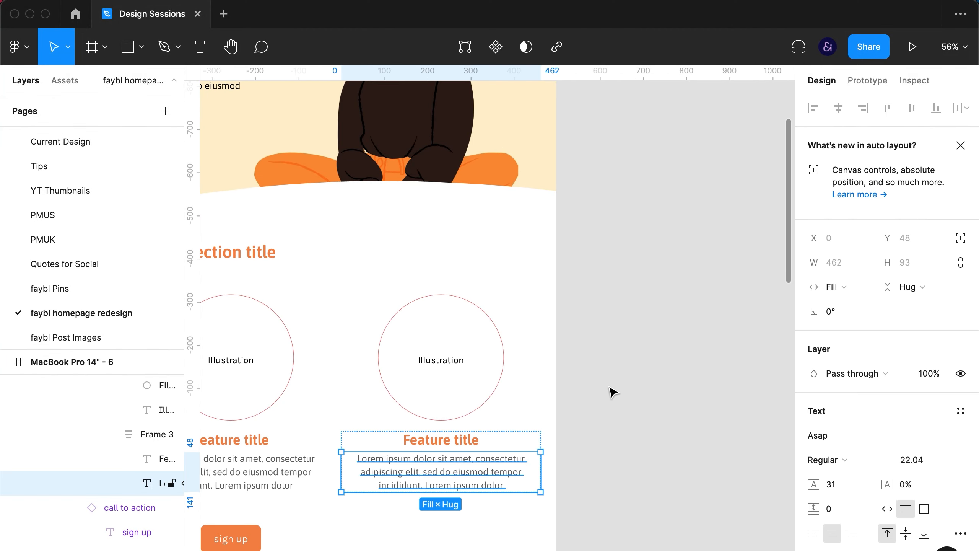
{"action": "scroll", "coordinate": [857, 440], "scroll_direction": "down", "scroll_amount": 5}
{"action": "left_click", "coordinate": [850, 420]}
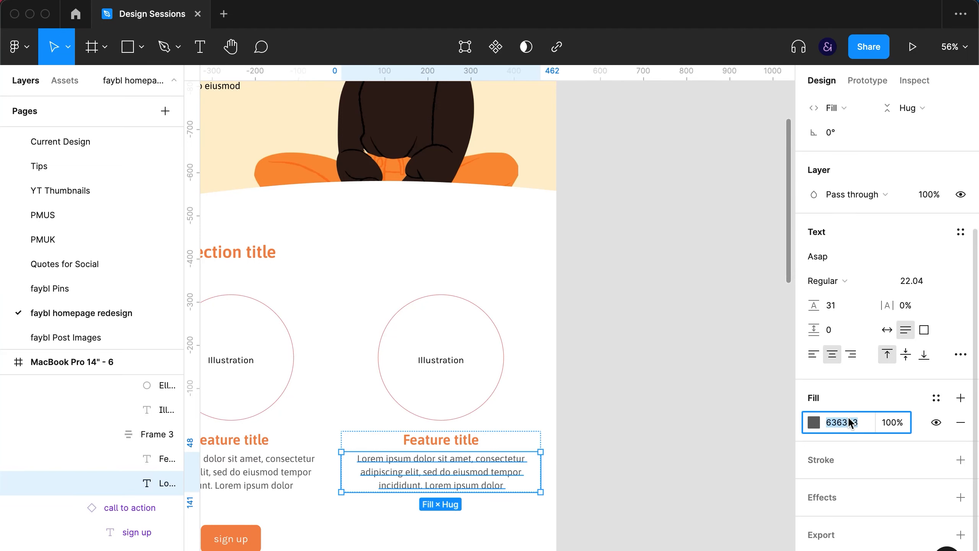
{"action": "left_click", "coordinate": [738, 290]}
{"action": "left_click_drag", "start_coordinate": [739, 290], "coordinate": [617, 485]}
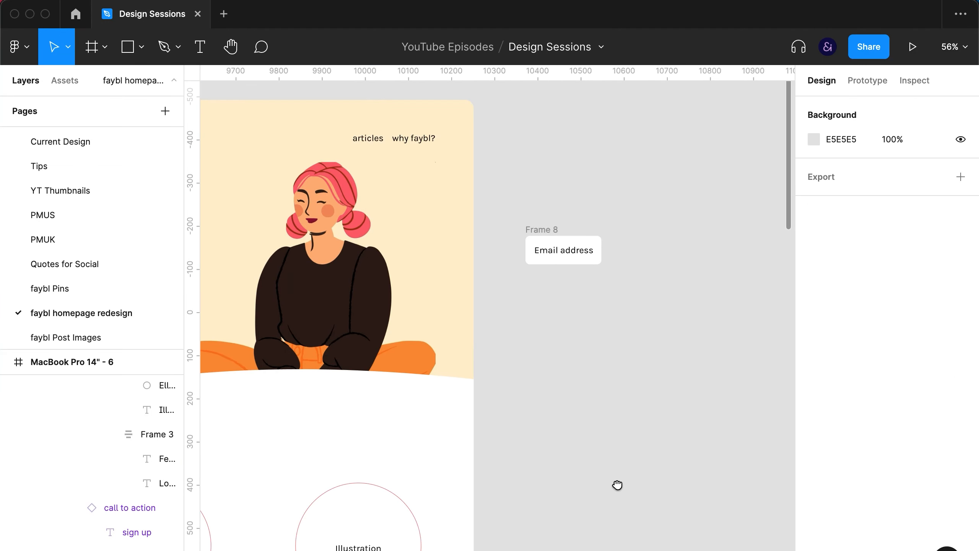
Step: Set the "Email address" text fill to 636363
{"action": "left_click", "coordinate": [569, 263]}
{"action": "scroll", "coordinate": [852, 401], "scroll_direction": "down", "scroll_amount": 5}
{"action": "left_click", "coordinate": [849, 424]}
{"action": "type", "text": "636363"}
{"action": "left_click", "coordinate": [717, 361]}
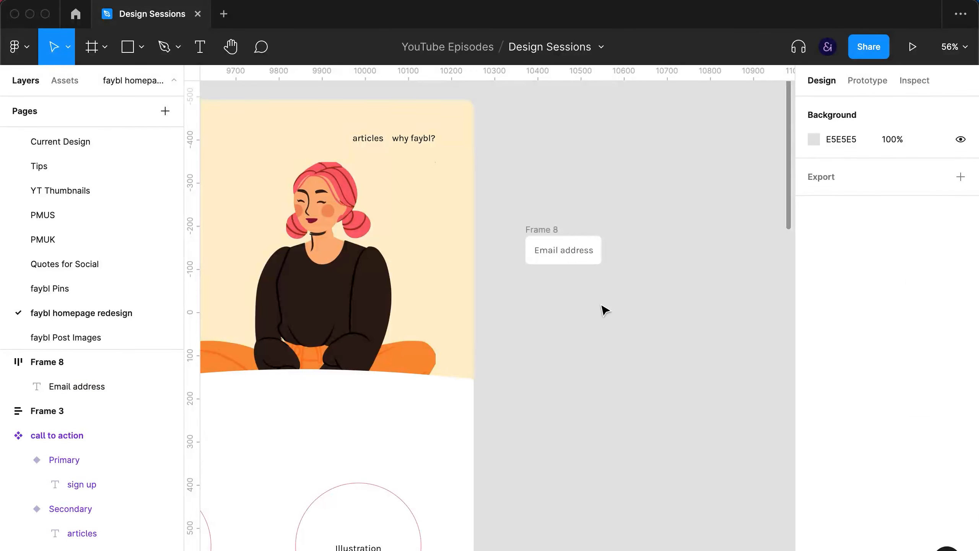
Step: Move the email address field from the empty canvas into the hero's button row, placing it ahead of the login button
{"action": "left_click_drag", "start_coordinate": [538, 316], "coordinate": [737, 308]}
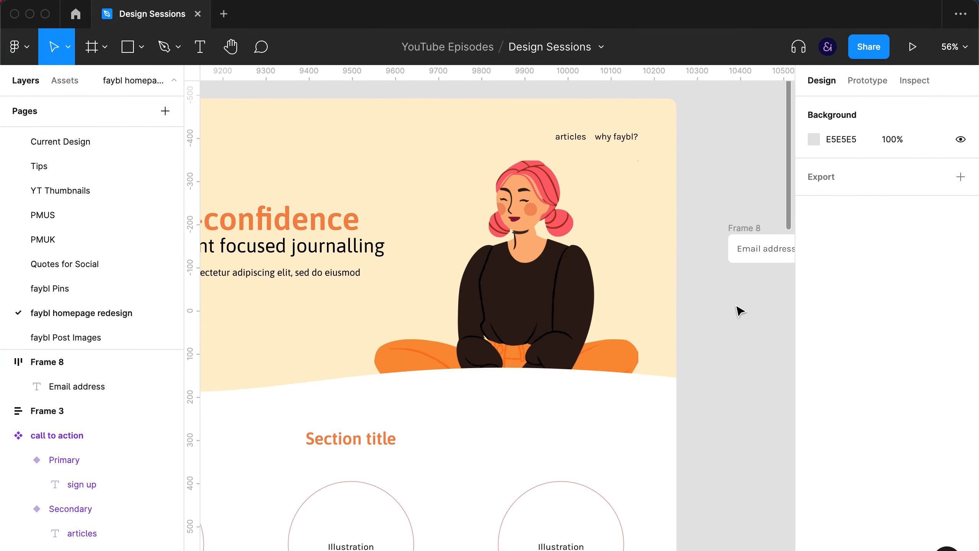
{"action": "left_click", "coordinate": [746, 231]}
{"action": "key", "text": "Delete"}
{"action": "key", "text": "super+backslash"}
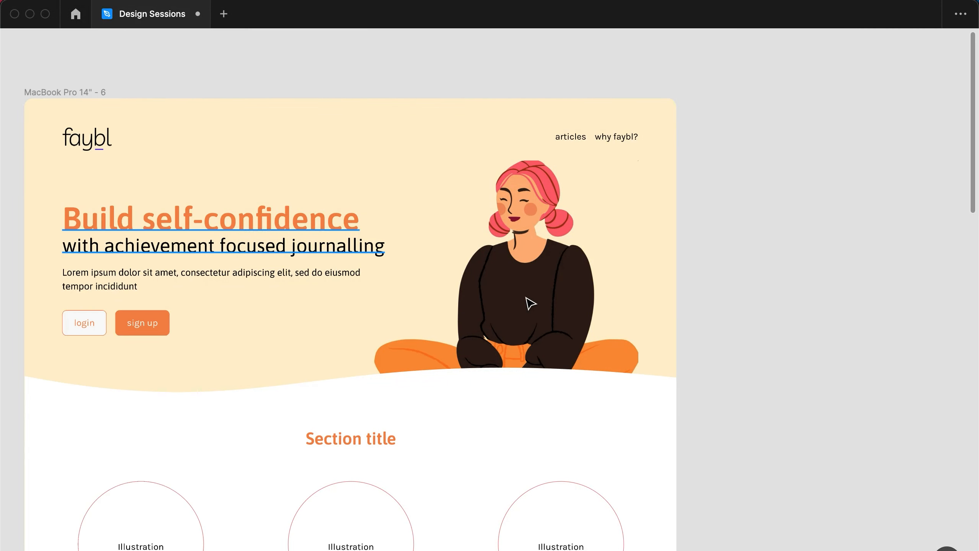
{"action": "left_click_drag", "start_coordinate": [329, 304], "coordinate": [459, 290]}
{"action": "left_click", "coordinate": [300, 248], "text": "super"}
{"action": "left_click", "coordinate": [253, 311]}
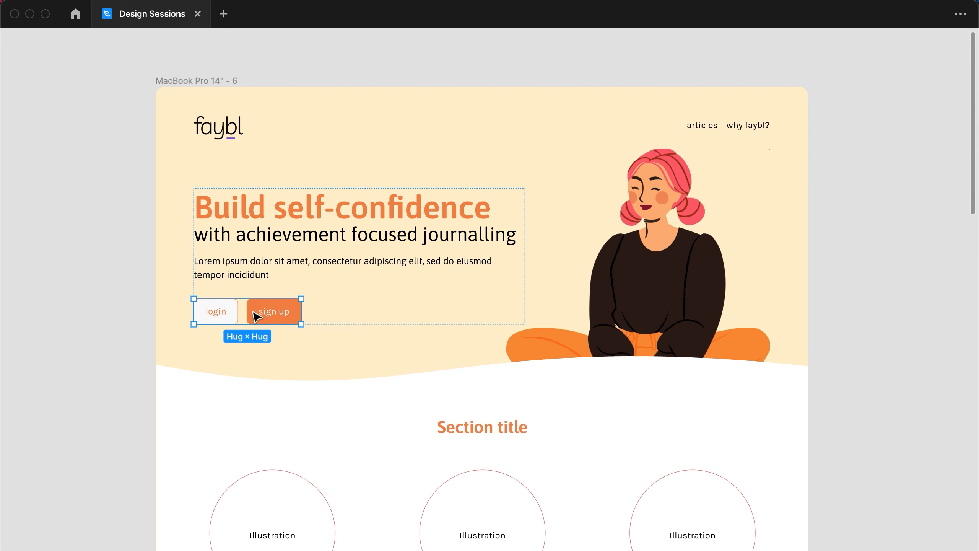
{"action": "key", "text": "super+v"}
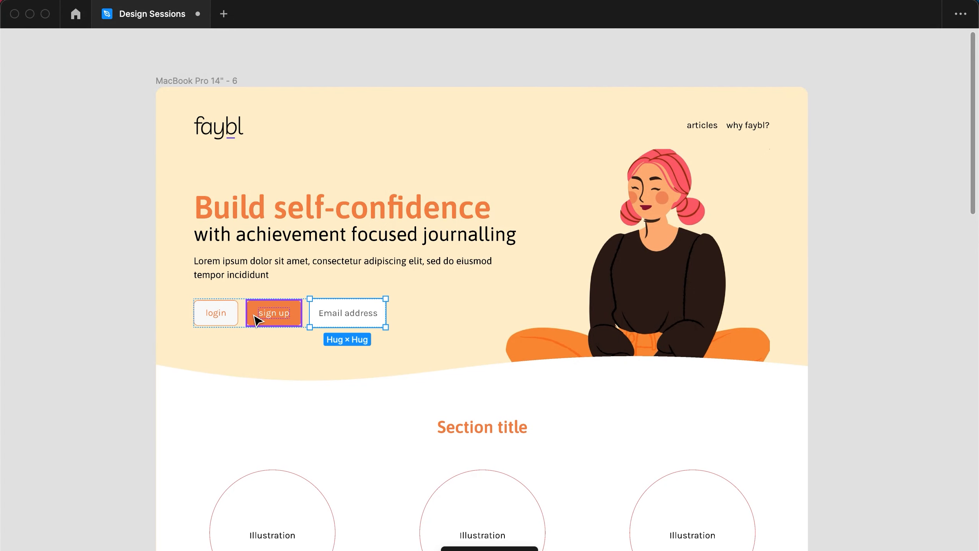
{"action": "key", "text": "Left"}
{"action": "key", "text": "Left"}
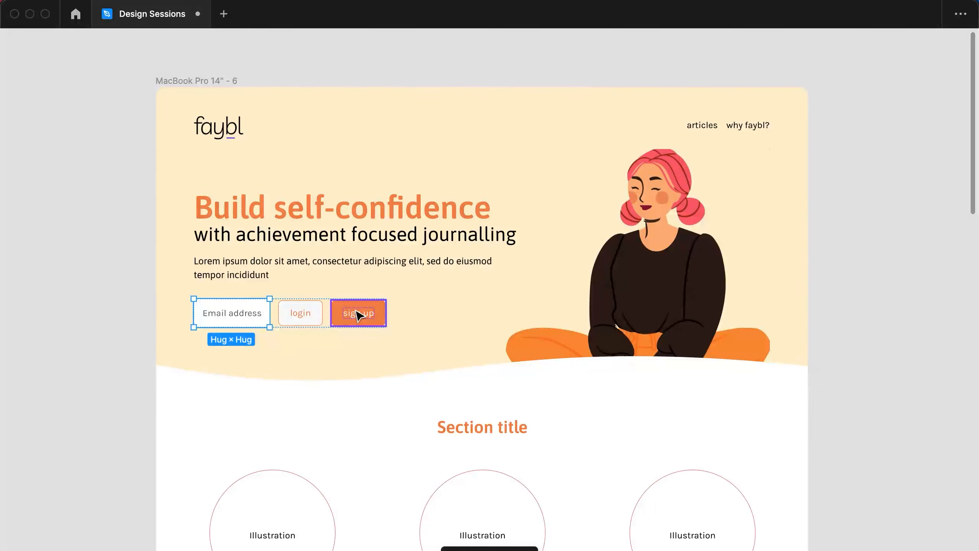
Step: Delete the login button from the hero's row, keeping the email address field and sign up button
{"action": "left_click", "coordinate": [311, 322]}
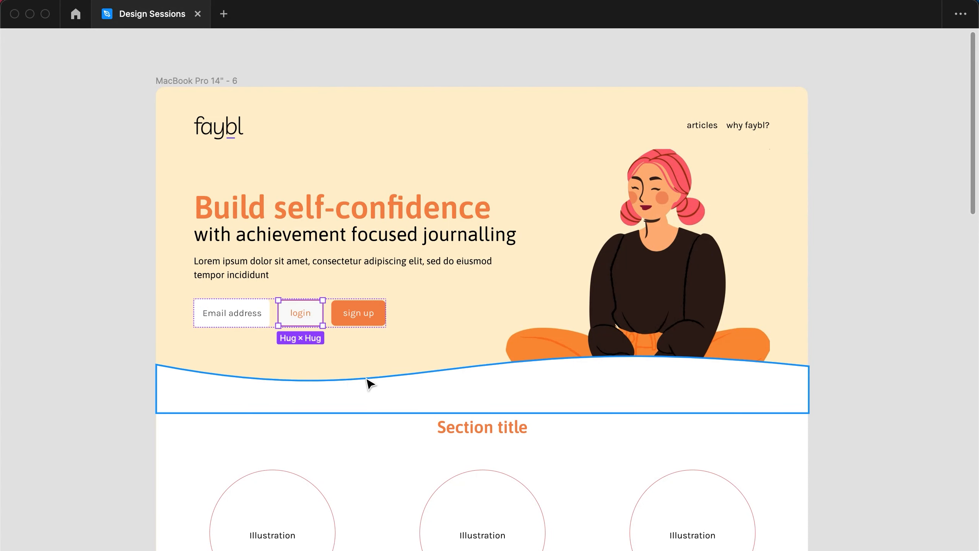
{"action": "key", "text": "Delete"}
{"action": "left_click", "coordinate": [243, 314]}
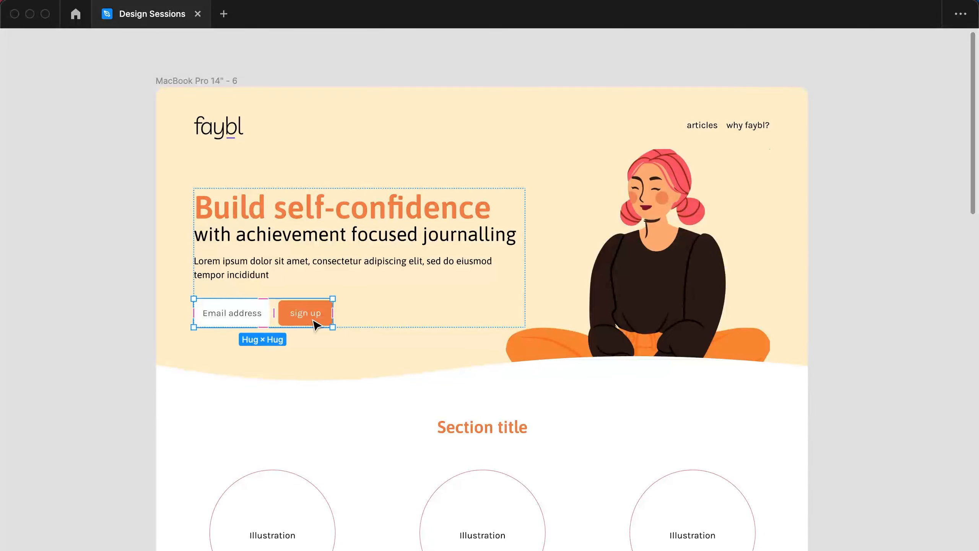
Step: Set the email address field's vertical padding to 7 to match the sign up button's height
{"action": "left_click", "coordinate": [258, 316]}
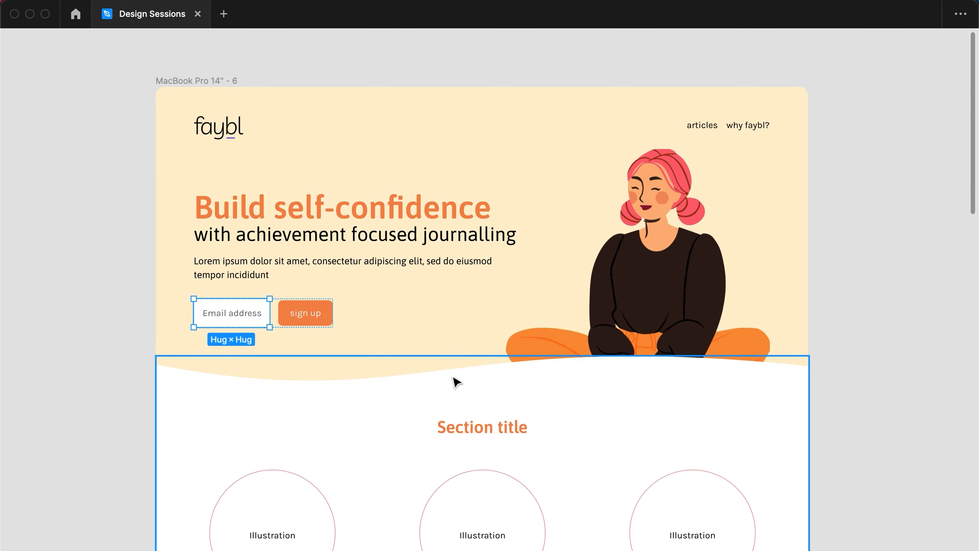
{"action": "key", "text": "super+backslash"}
{"action": "left_click_drag", "start_coordinate": [443, 362], "coordinate": [573, 304]}
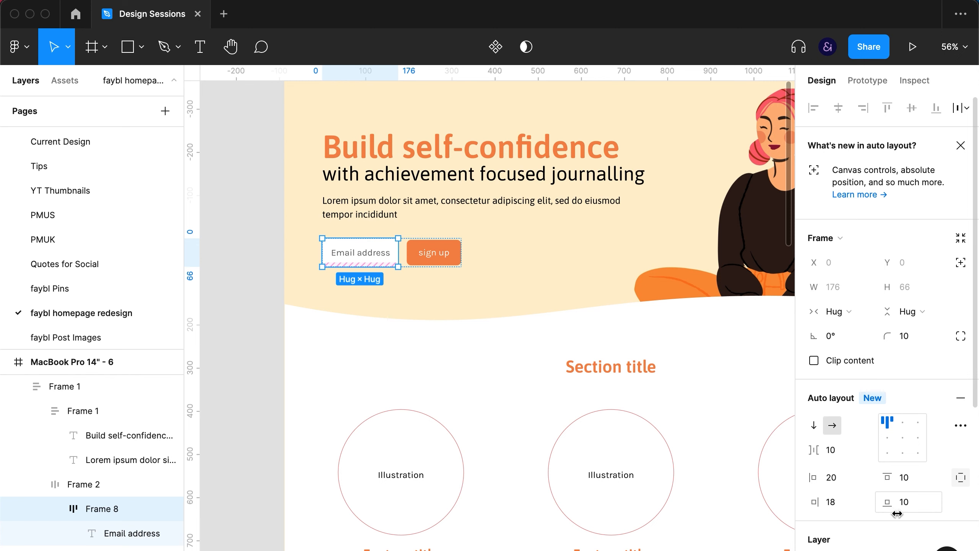
{"action": "left_click", "coordinate": [959, 478]}
{"action": "left_click", "coordinate": [917, 479]}
{"action": "key", "text": "Down"}
{"action": "key", "text": "Down"}
{"action": "key", "text": "Down"}
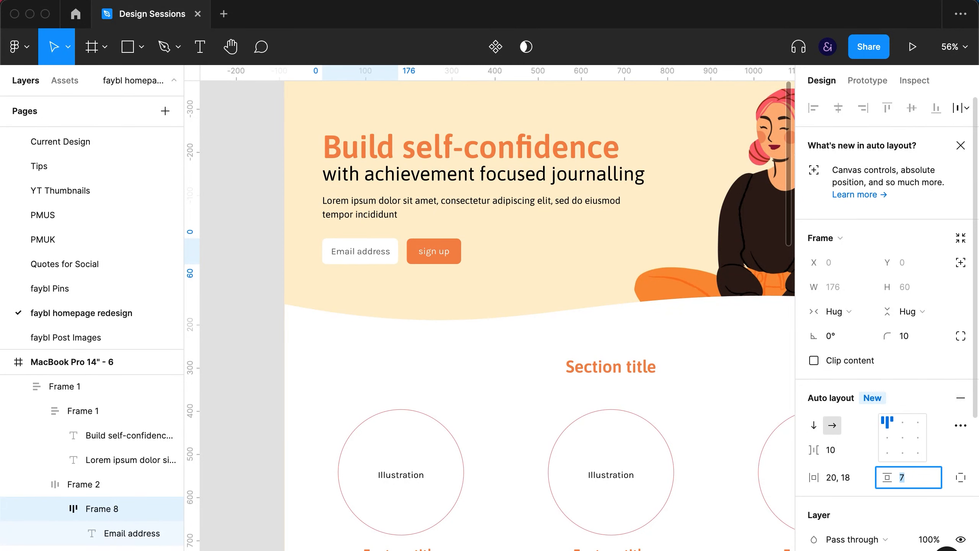
{"action": "key", "text": "Up"}
{"action": "key", "text": "Down"}
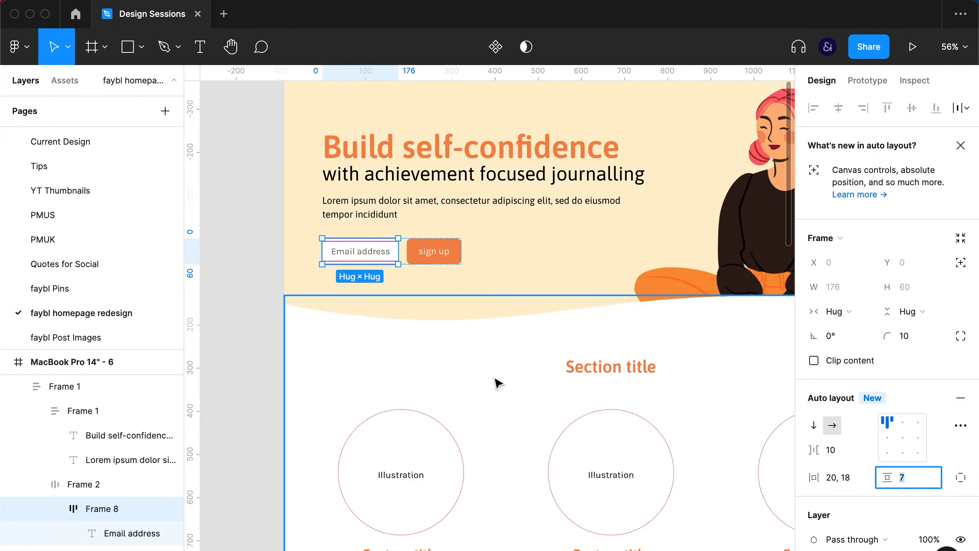
{"action": "left_click", "coordinate": [497, 382]}
Step: Set the spacing between the email address field and the sign up button to 10
{"action": "left_click", "coordinate": [373, 253]}
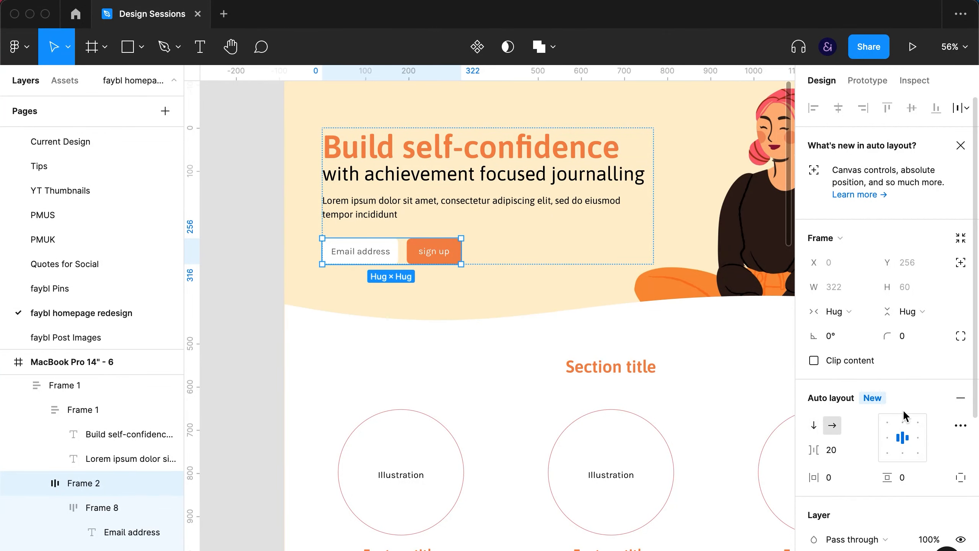
{"action": "left_click", "coordinate": [847, 451]}
{"action": "type", "text": "15"}
{"action": "key", "text": "Return"}
{"action": "key", "text": "Down"}
{"action": "key", "text": "Down"}
{"action": "key", "text": "Down"}
{"action": "key", "text": "Down"}
{"action": "key", "text": "Down"}
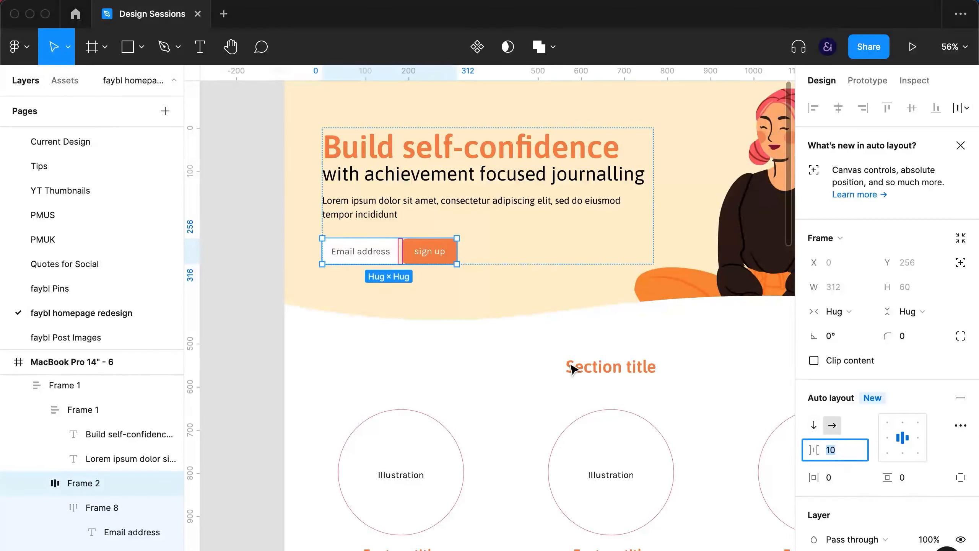
Step: Give the email address field in the hero a fixed width of 426
{"action": "left_click", "coordinate": [372, 264]}
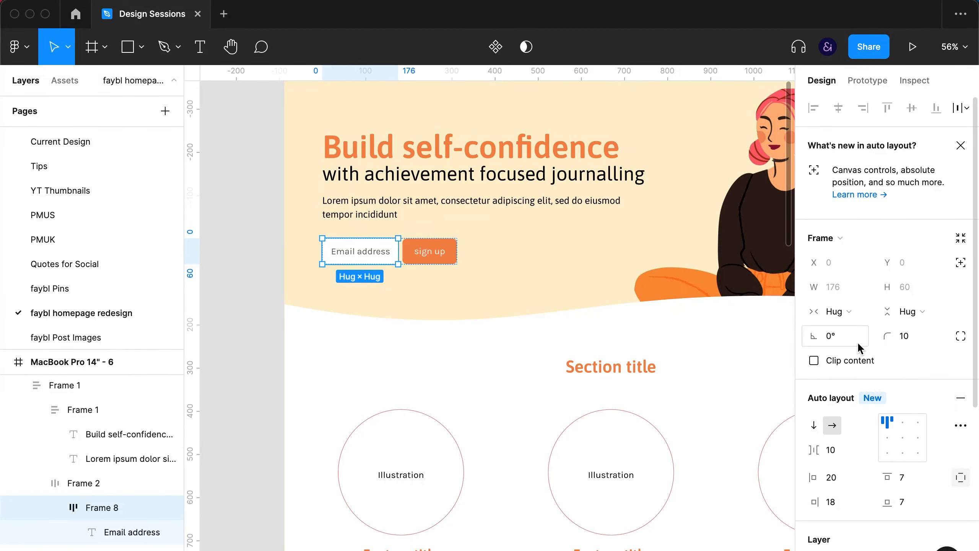
{"action": "left_click", "coordinate": [850, 313]}
{"action": "left_click", "coordinate": [851, 294]}
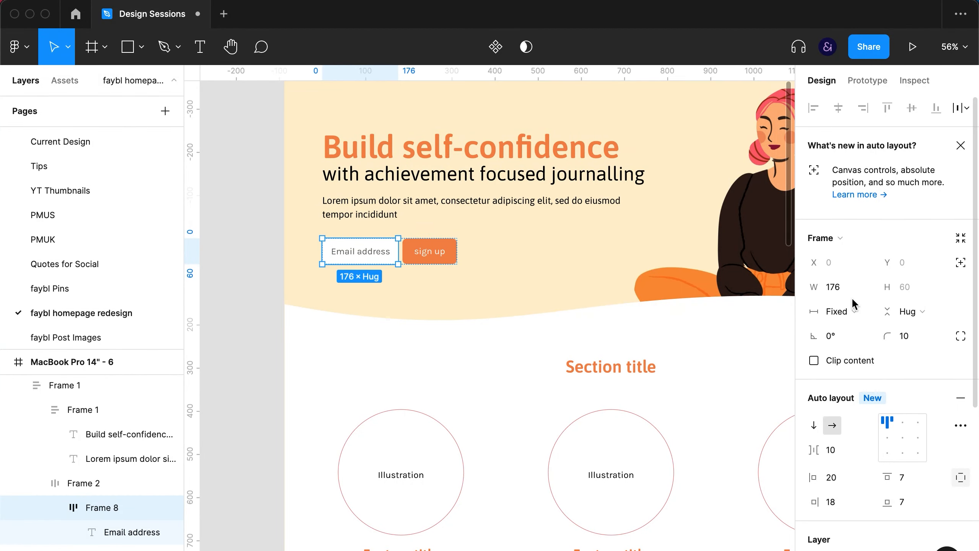
{"action": "left_click", "coordinate": [852, 287]}
{"action": "type", "text": "186"}
{"action": "key", "text": "Return"}
{"action": "key", "text": "shift+Up"}
{"action": "key", "text": "shift+Up"}
{"action": "key", "text": "shift+Up"}
{"action": "key", "text": "shift+Up"}
{"action": "key", "text": "shift+Up"}
{"action": "key", "text": "shift+Up"}
{"action": "key", "text": "shift+Up"}
{"action": "key", "text": "shift+Up"}
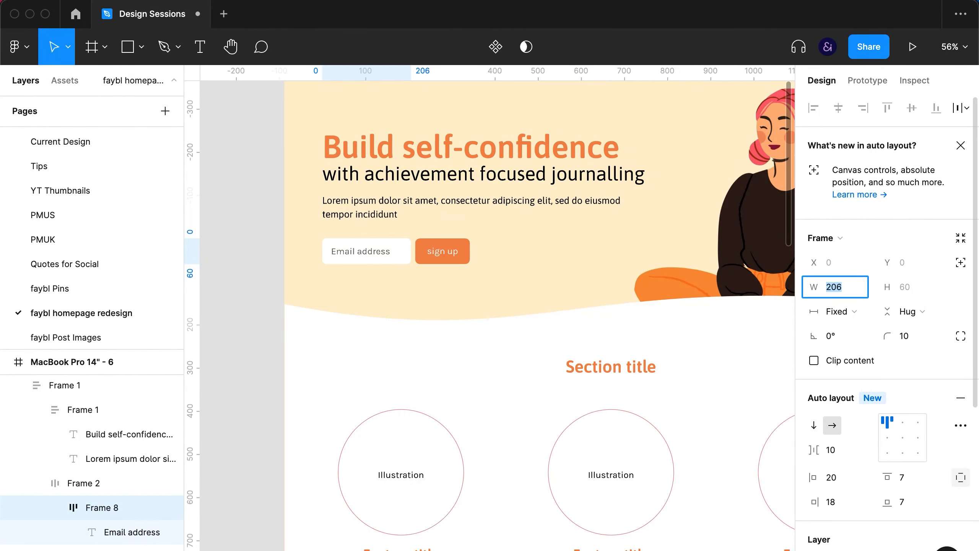
{"action": "key", "text": "shift+Up"}
{"action": "key", "text": "shift+Up"}
{"action": "key", "text": "shift+Up"}
{"action": "key", "text": "shift+Up"}
{"action": "key", "text": "shift+Up"}
{"action": "key", "text": "shift+Up"}
{"action": "key", "text": "shift+Up"}
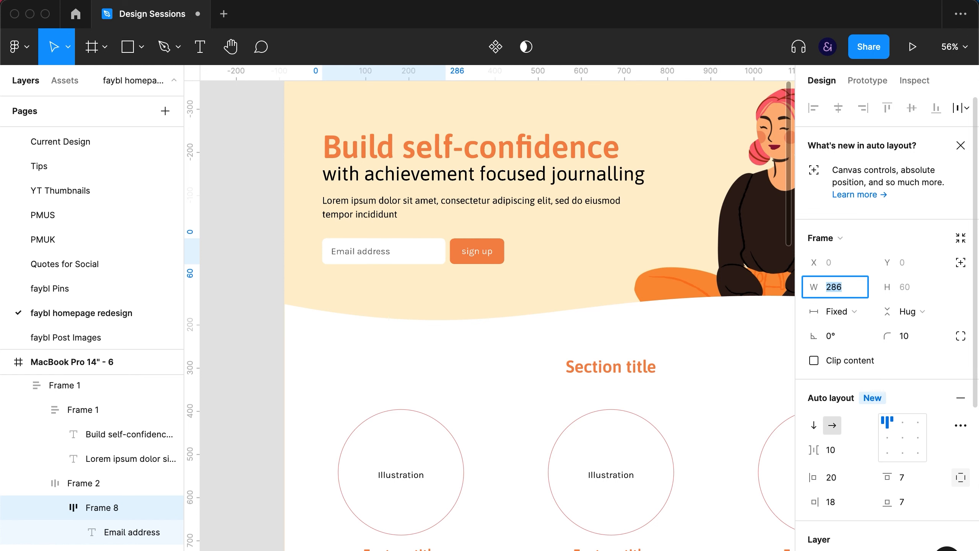
{"action": "key", "text": "shift+Up"}
{"action": "key", "text": "shift+Up"}
{"action": "key", "text": "shift+Up"}
{"action": "key", "text": "shift+Up"}
{"action": "key", "text": "shift+Up"}
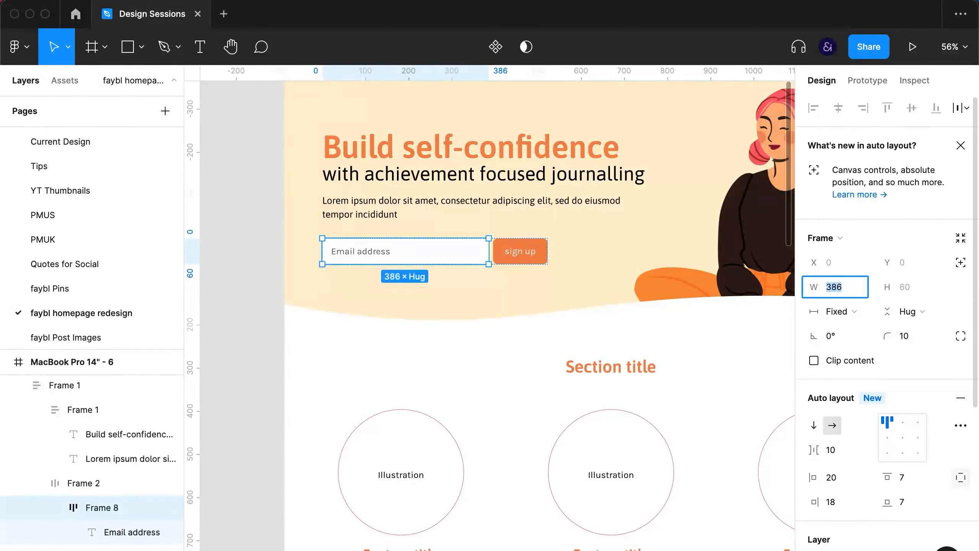
{"action": "key", "text": "shift+Up"}
{"action": "key", "text": "shift+Up"}
{"action": "key", "text": "shift+Up"}
{"action": "key", "text": "shift+Up"}
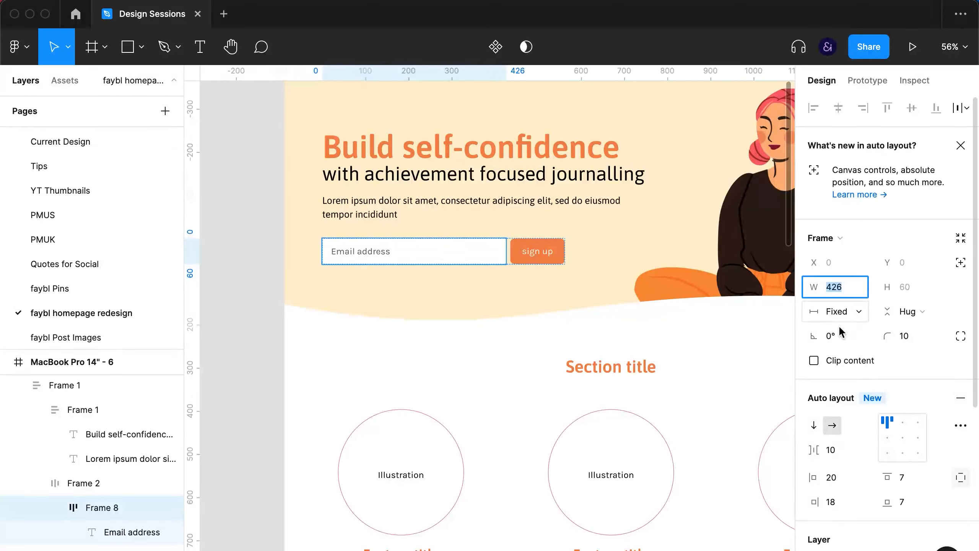
Step: Set the email address field's top and bottom padding to 9
{"action": "left_click", "coordinate": [910, 483]}
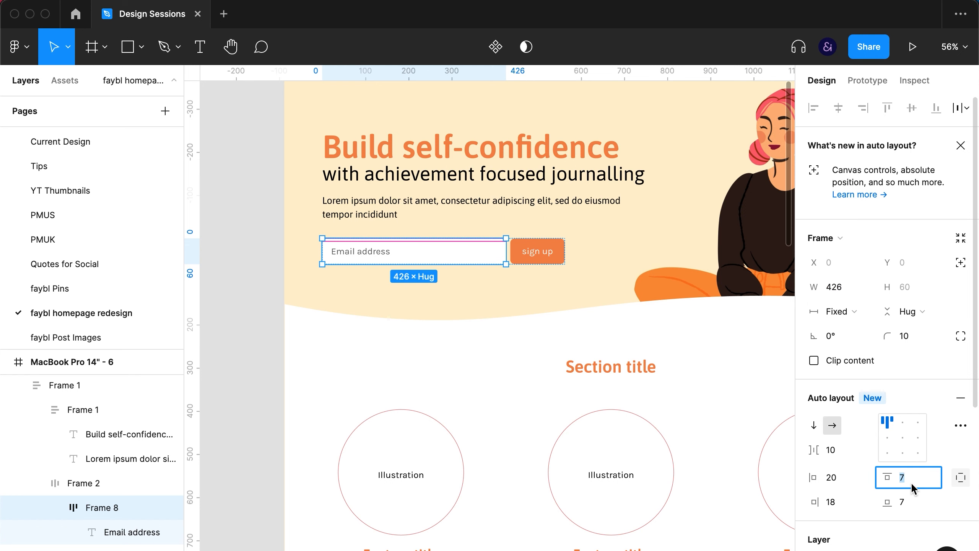
{"action": "key", "text": "Up"}
{"action": "left_click", "coordinate": [914, 502]}
{"action": "key", "text": "Up"}
{"action": "key", "text": "Up"}
{"action": "left_click", "coordinate": [913, 485]}
{"action": "key", "text": "Up"}
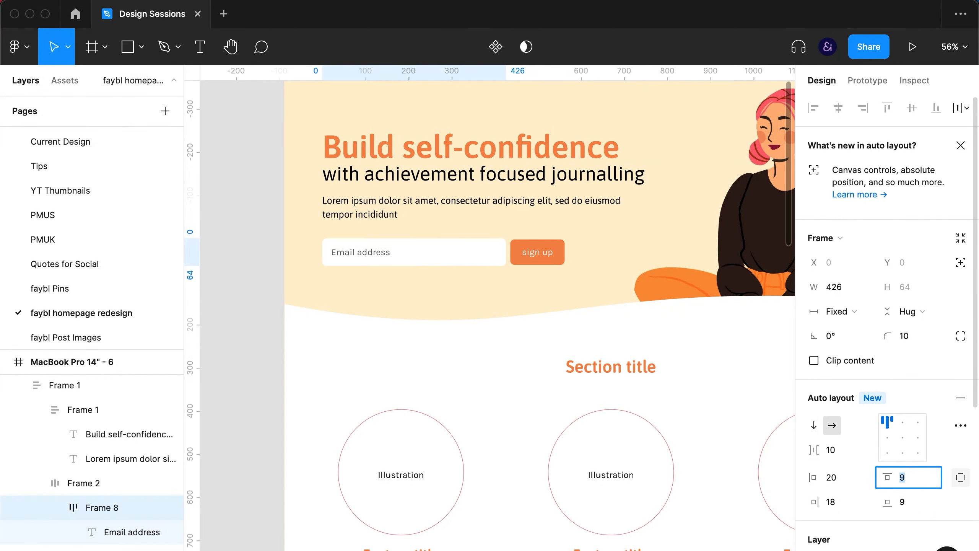
{"action": "left_click", "coordinate": [286, 372]}
{"action": "left_click_drag", "start_coordinate": [472, 352], "coordinate": [404, 424]}
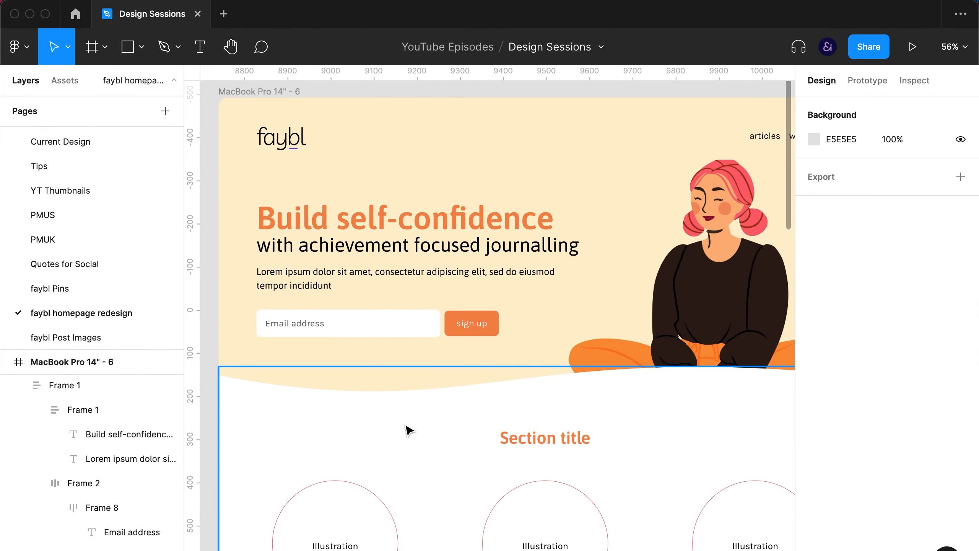
Step: Change the placeholder text in the hero's email field to "Enter your email address"
{"action": "key", "text": "super+backslash"}
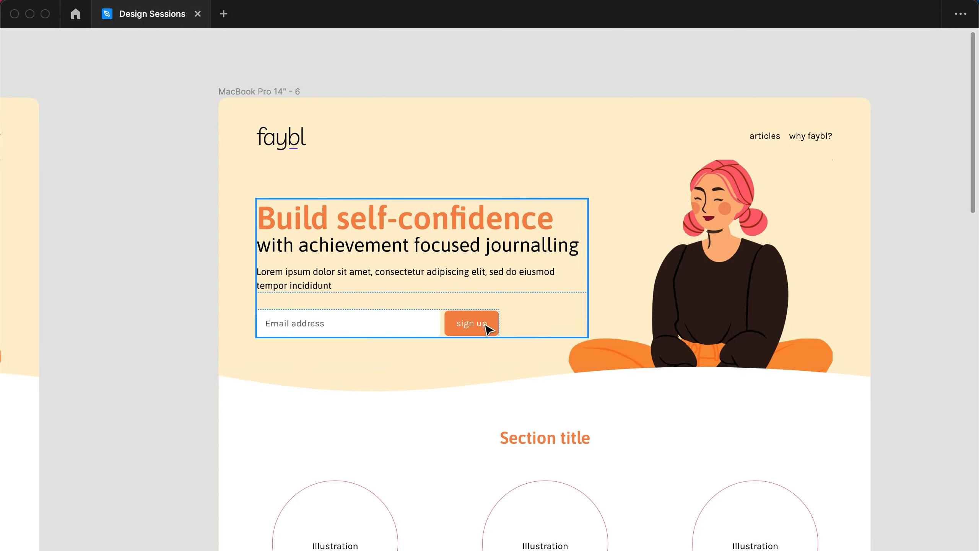
{"action": "double_click", "coordinate": [267, 324]}
{"action": "double_click", "coordinate": [293, 323]}
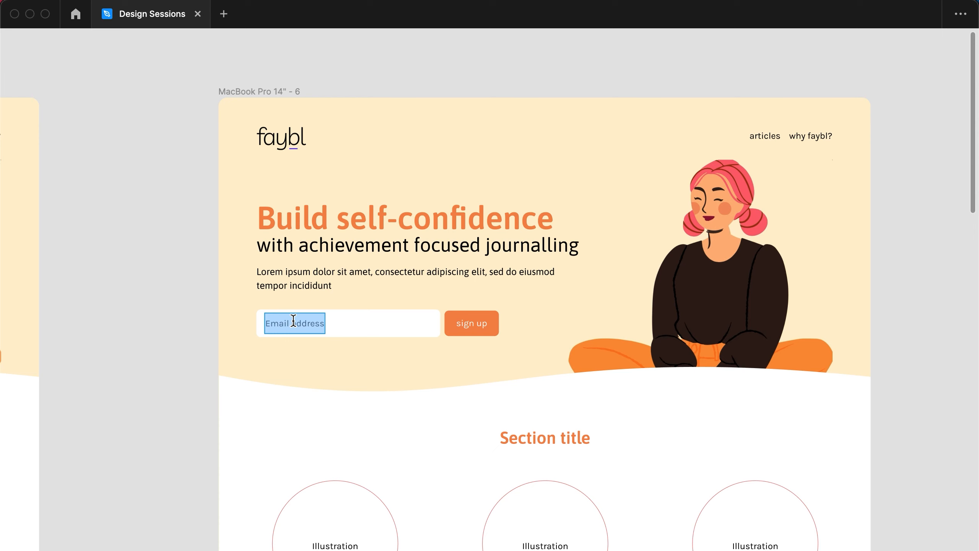
{"action": "type", "text": "Enter your email ad"}
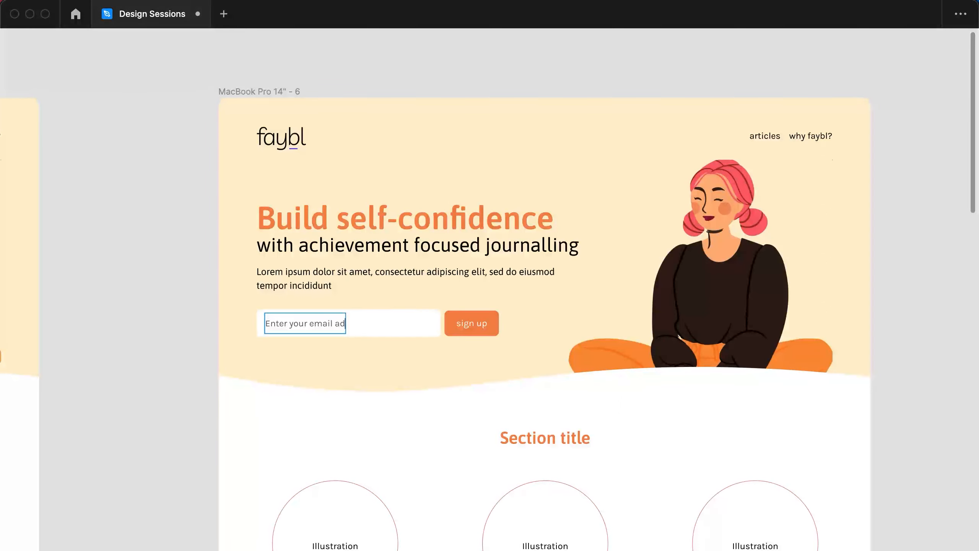
{"action": "key", "text": "Escape"}
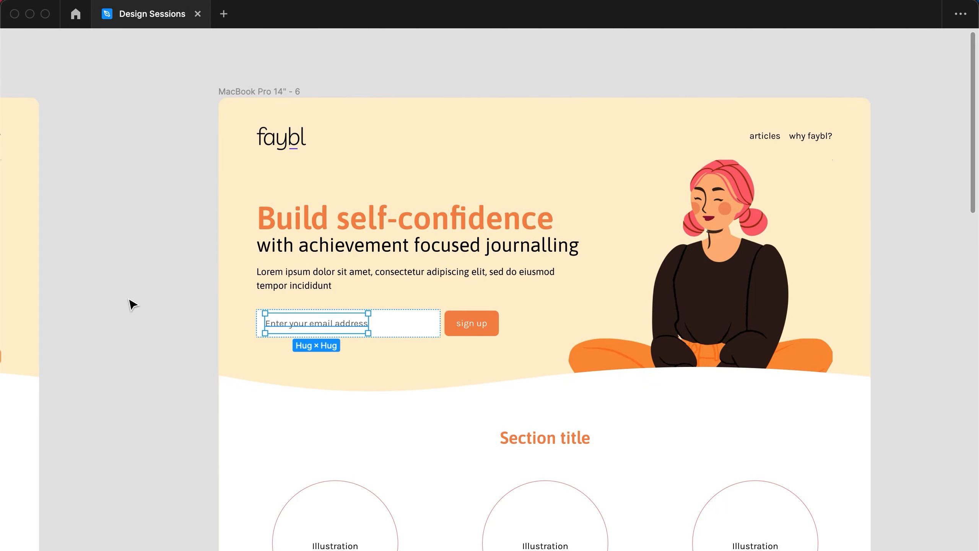
Step: Copy the login button from the MacBook Pro 14" - 5 frame into the MacBook Pro 14" - 6 navigation, after "why faybl?"
{"action": "left_click_drag", "start_coordinate": [133, 305], "coordinate": [530, 253]}
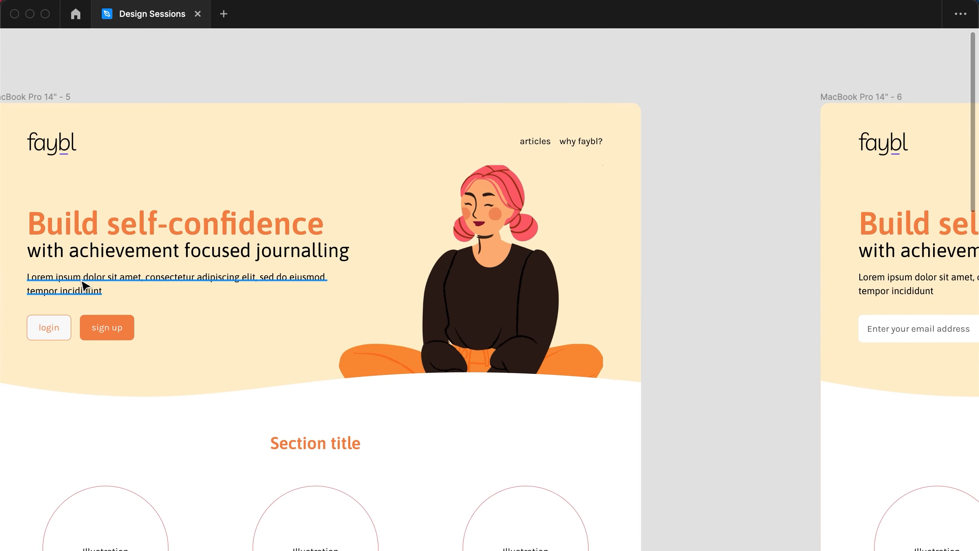
{"action": "left_click", "coordinate": [43, 326]}
{"action": "double_click", "coordinate": [63, 336]}
{"action": "key", "text": "space"}
{"action": "left_click_drag", "start_coordinate": [843, 274], "coordinate": [416, 306]}
{"action": "left_click_drag", "start_coordinate": [589, 302], "coordinate": [467, 287]}
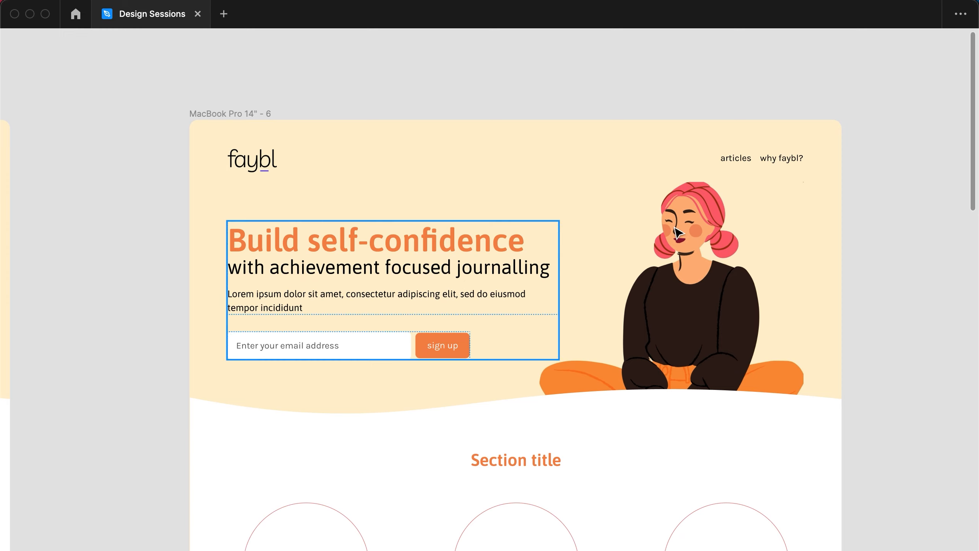
{"action": "left_click", "coordinate": [708, 215]}
{"action": "double_click", "coordinate": [741, 161]}
{"action": "key", "text": "super+v"}
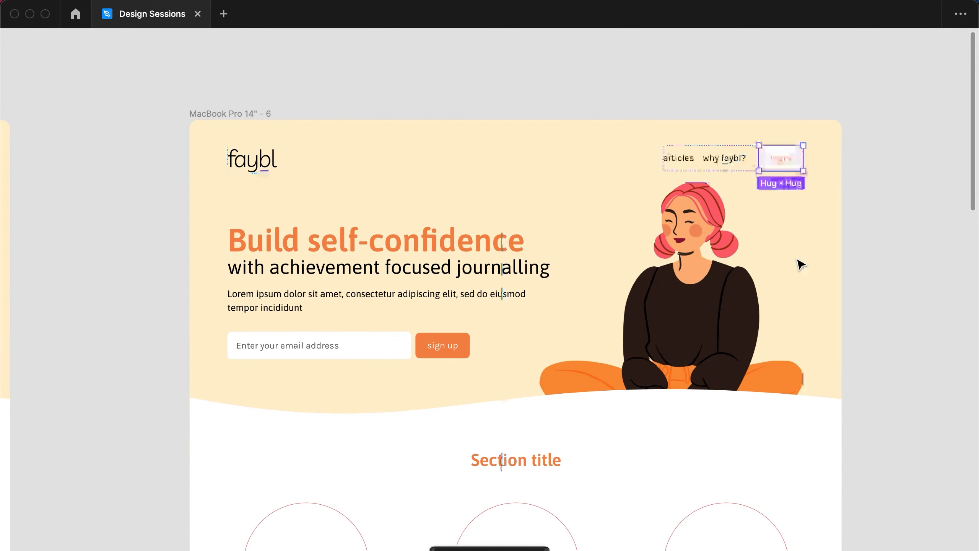
{"action": "left_click", "coordinate": [913, 264]}
{"action": "scroll", "coordinate": [914, 265], "scroll_direction": "down", "scroll_amount": 1}
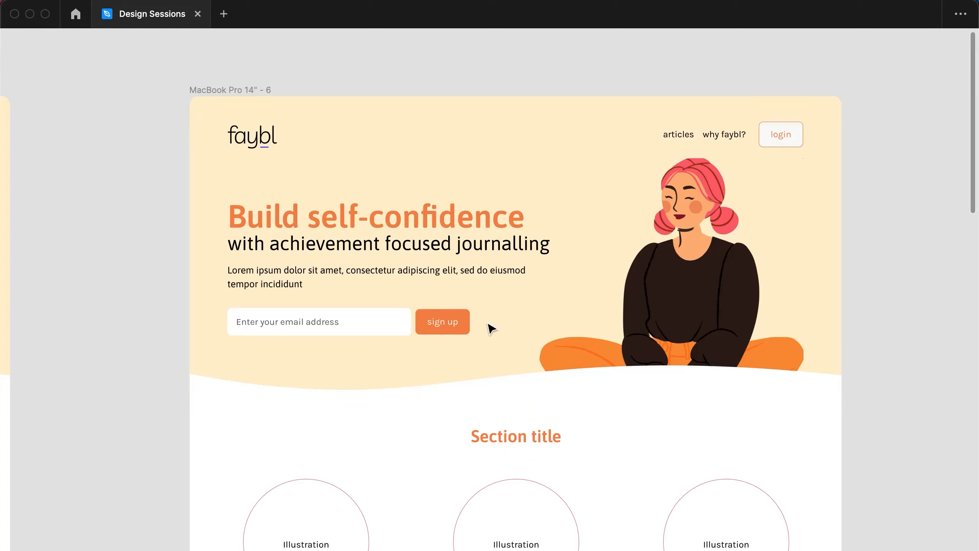
Step: Add a drop shadow with a blur of 7 to the email address field
{"action": "left_click", "coordinate": [378, 327], "text": "super"}
{"action": "left_click", "coordinate": [455, 330]}
{"action": "left_click", "coordinate": [378, 328]}
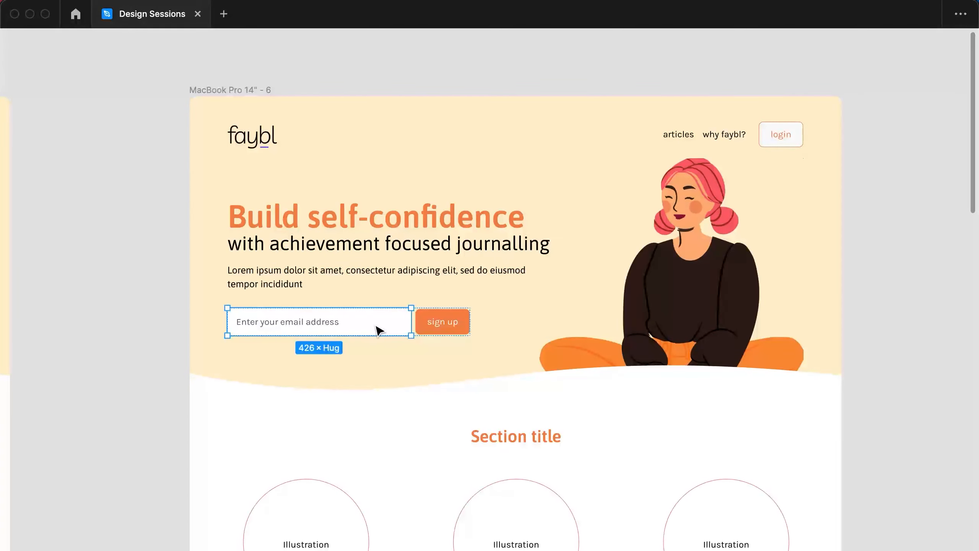
{"action": "key", "text": "super+backslash"}
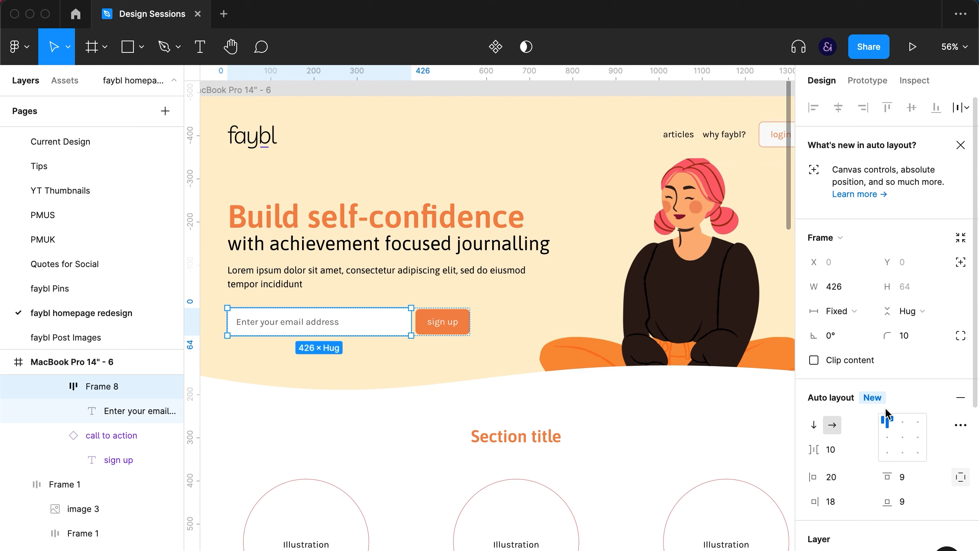
{"action": "left_click", "coordinate": [875, 497]}
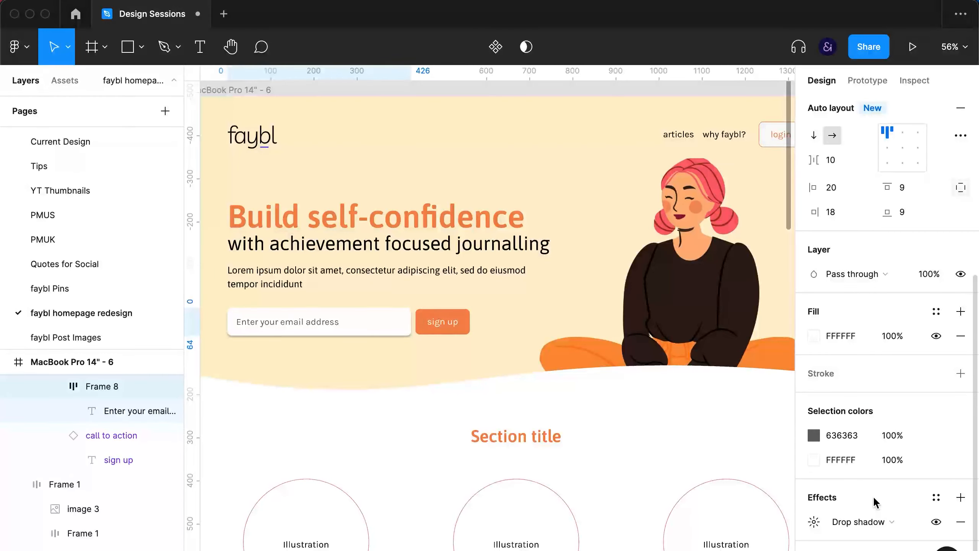
{"action": "scroll", "coordinate": [874, 501], "scroll_direction": "down", "scroll_amount": 1}
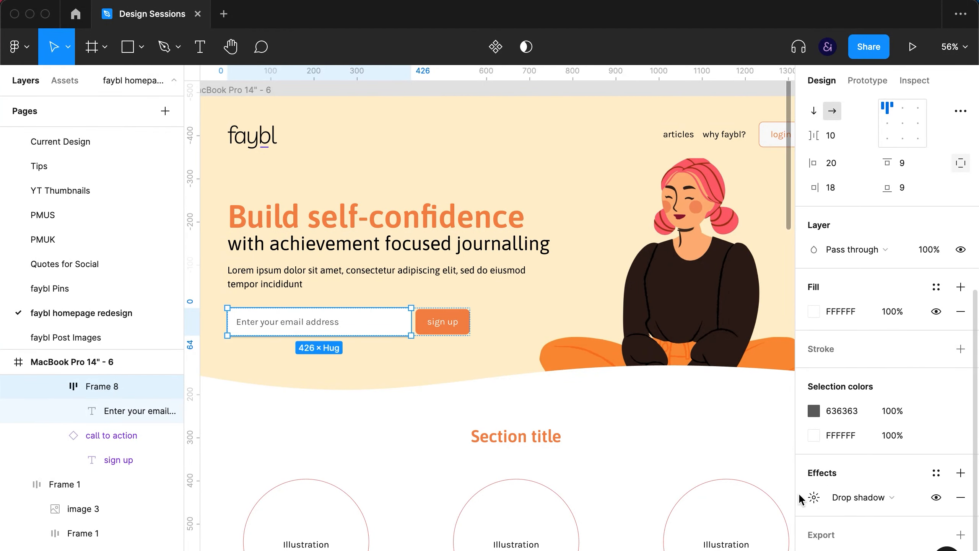
{"action": "left_click", "coordinate": [814, 498]}
{"action": "left_click_drag", "start_coordinate": [705, 512], "coordinate": [697, 512]}
{"action": "type", "text": "7"}
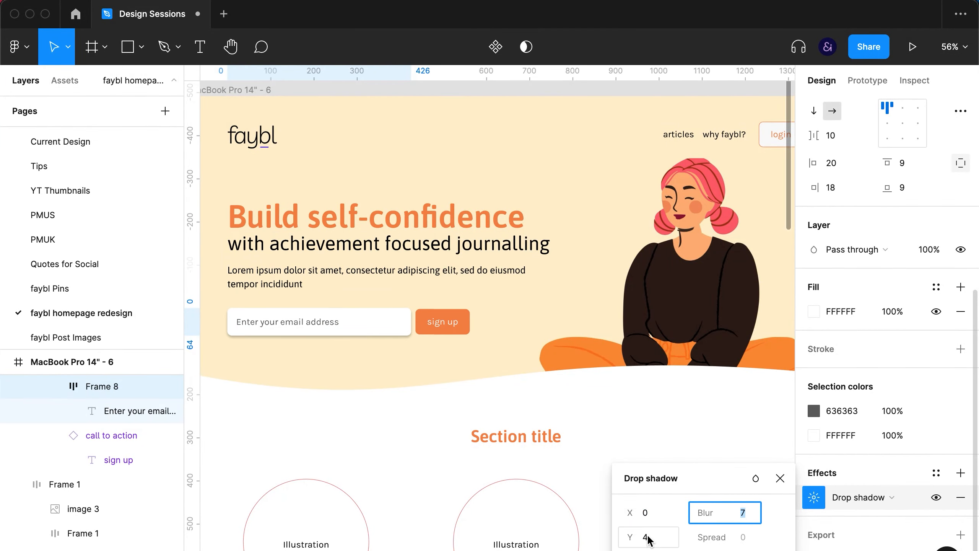
{"action": "key", "text": "Return"}
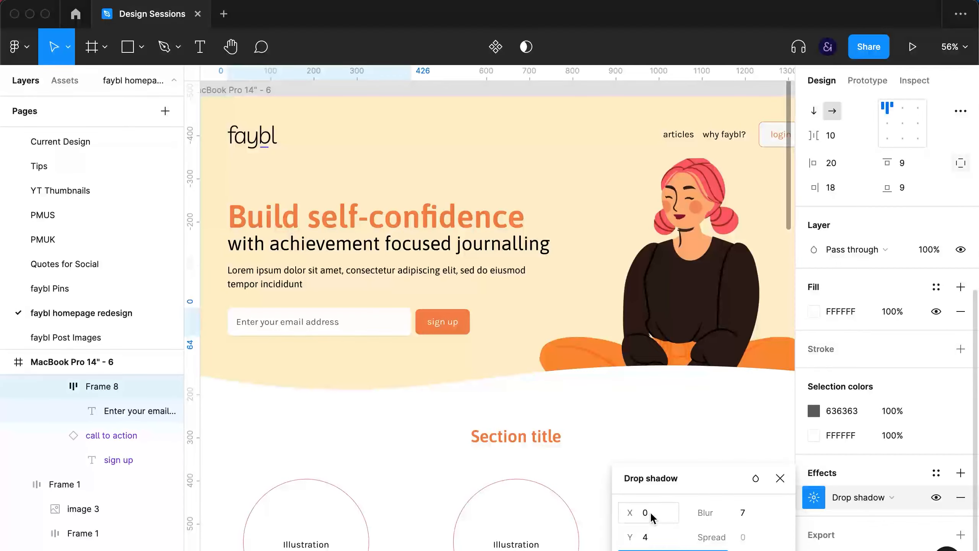
Step: Add a drop shadow to the hero's sign up button and open the shadow's settings
{"action": "left_click", "coordinate": [466, 326]}
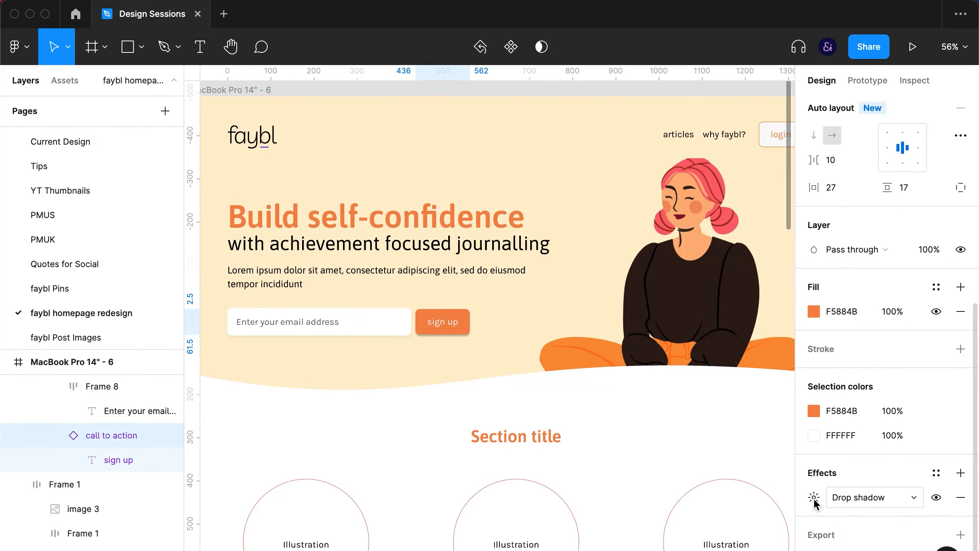
{"action": "left_click", "coordinate": [814, 497]}
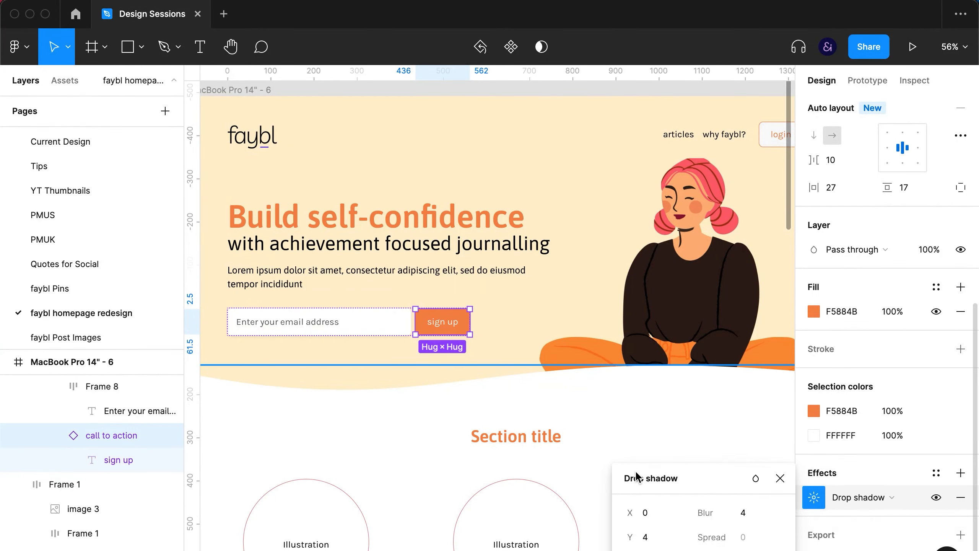
{"action": "left_click", "coordinate": [393, 396]}
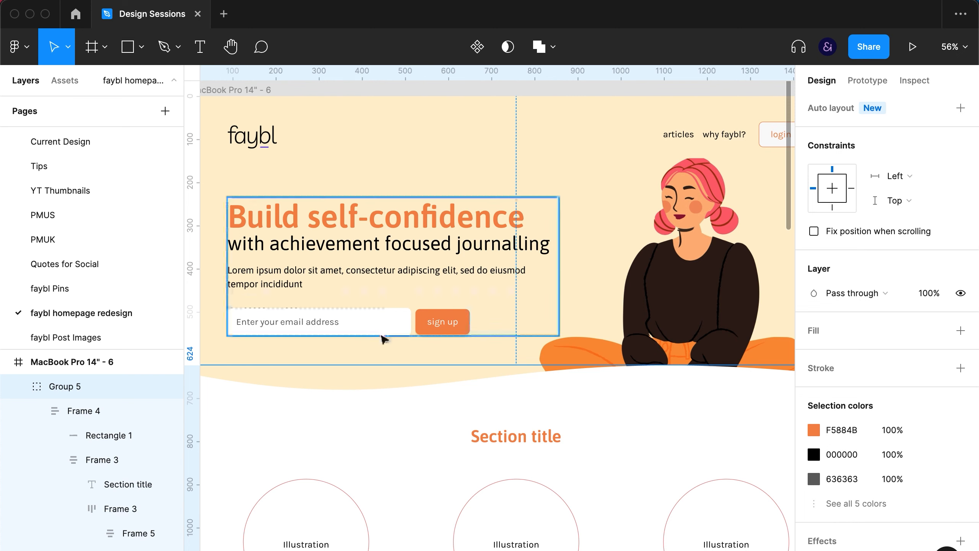
Step: Set the sign up button's vertical padding to 20
{"action": "left_click", "coordinate": [386, 333]}
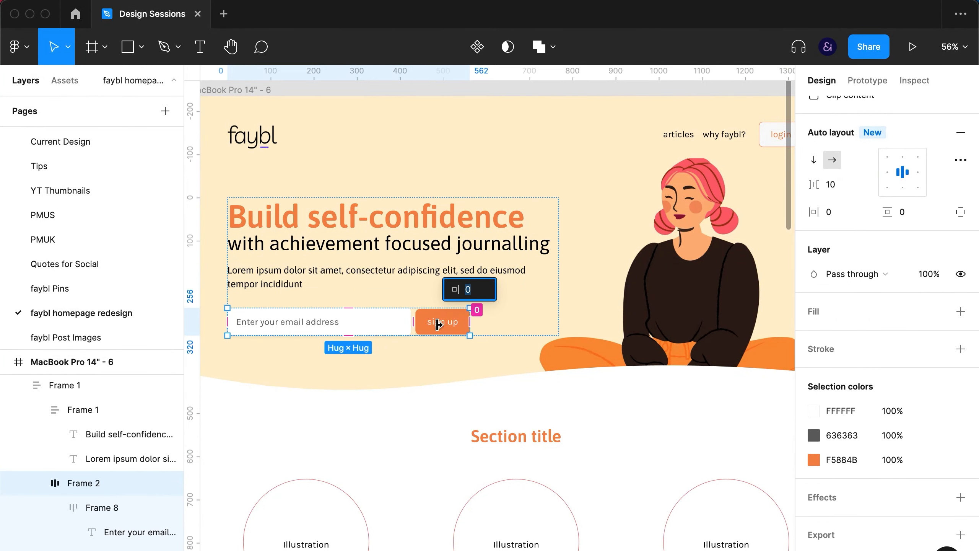
{"action": "left_click", "coordinate": [460, 325]}
{"action": "left_click", "coordinate": [916, 189]}
{"action": "key", "text": "Up"}
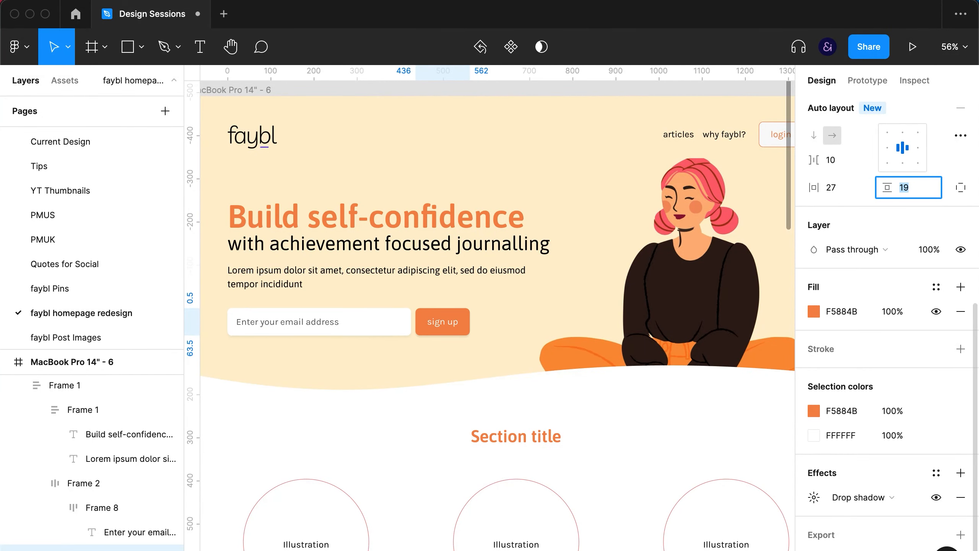
{"action": "key", "text": "Up"}
{"action": "key", "text": "Up"}
{"action": "key", "text": "Up"}
{"action": "key", "text": "Up"}
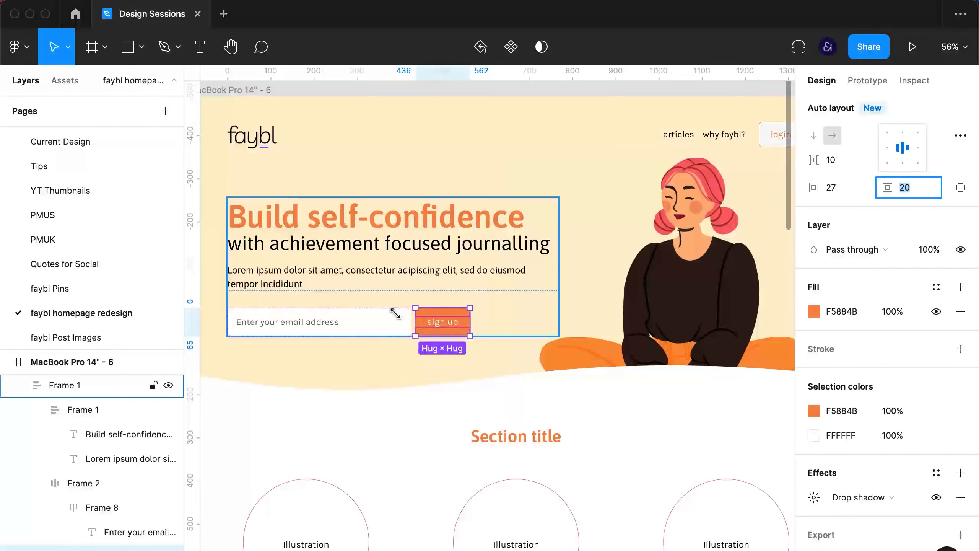
Step: Combine the email address field's padding into horizontal and vertical values and set its height to fill the row
{"action": "left_click", "coordinate": [371, 322]}
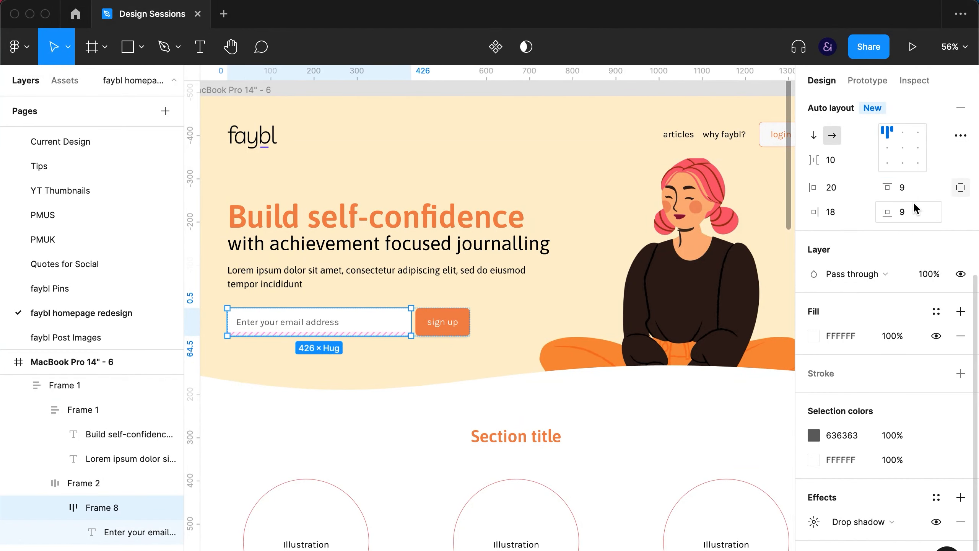
{"action": "left_click", "coordinate": [959, 188]}
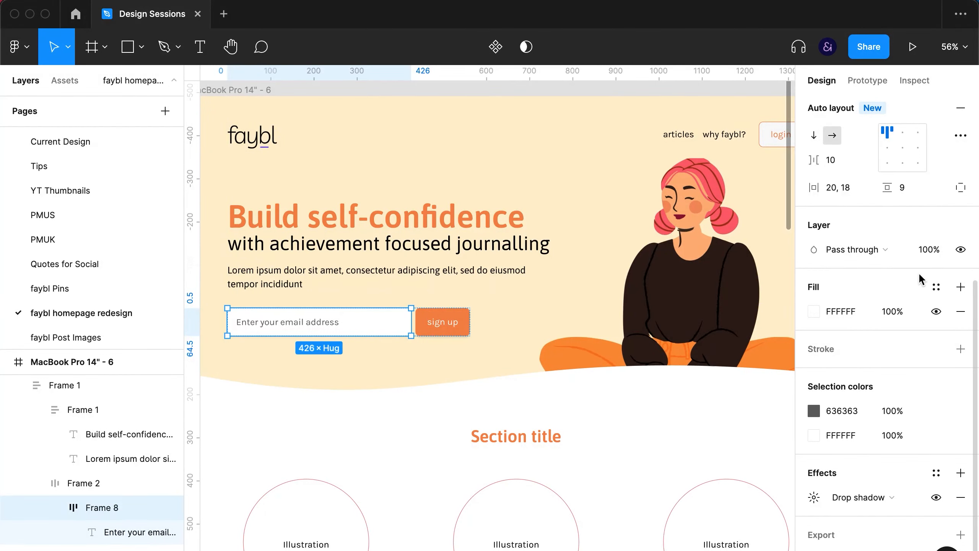
{"action": "scroll", "coordinate": [876, 219], "scroll_direction": "up", "scroll_amount": 5}
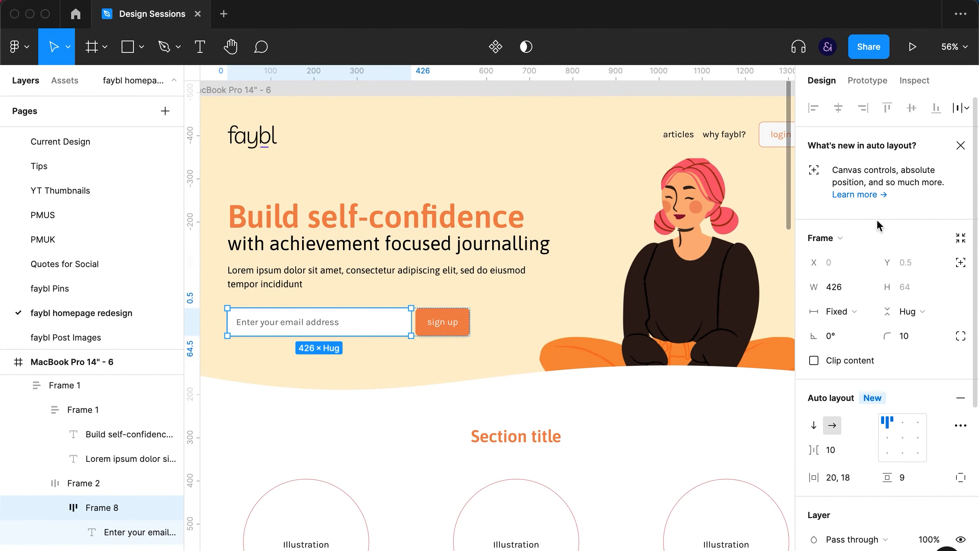
{"action": "scroll", "coordinate": [880, 253], "scroll_direction": "down", "scroll_amount": 5}
{"action": "scroll", "coordinate": [880, 250], "scroll_direction": "up", "scroll_amount": 5}
{"action": "left_click", "coordinate": [922, 305]}
{"action": "left_click", "coordinate": [918, 331]}
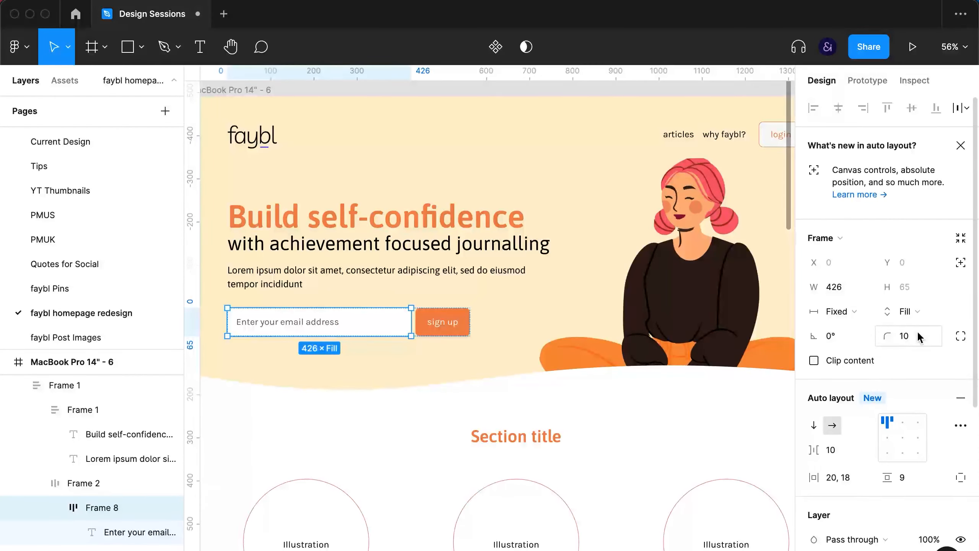
{"action": "left_click", "coordinate": [493, 401]}
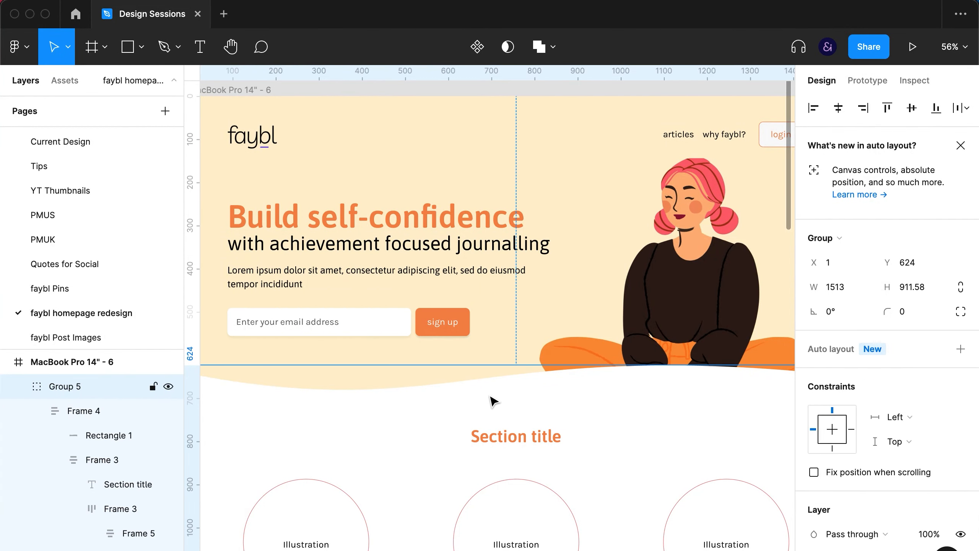
{"action": "key", "text": "super+backslash"}
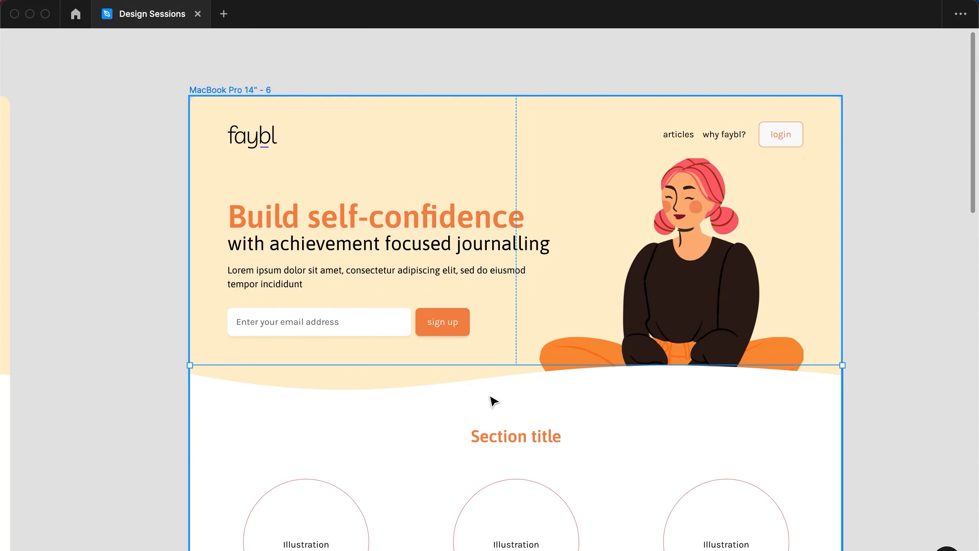
Step: Review the page layout of the email sign-up variant from the hero down to the card section
{"action": "left_click", "coordinate": [882, 320]}
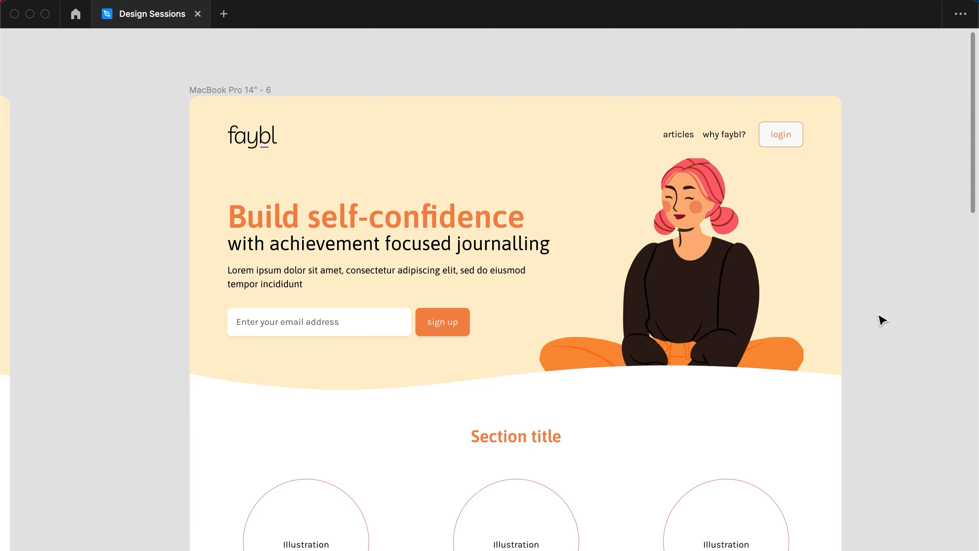
{"action": "scroll", "coordinate": [881, 320], "scroll_direction": "down", "scroll_amount": 15}
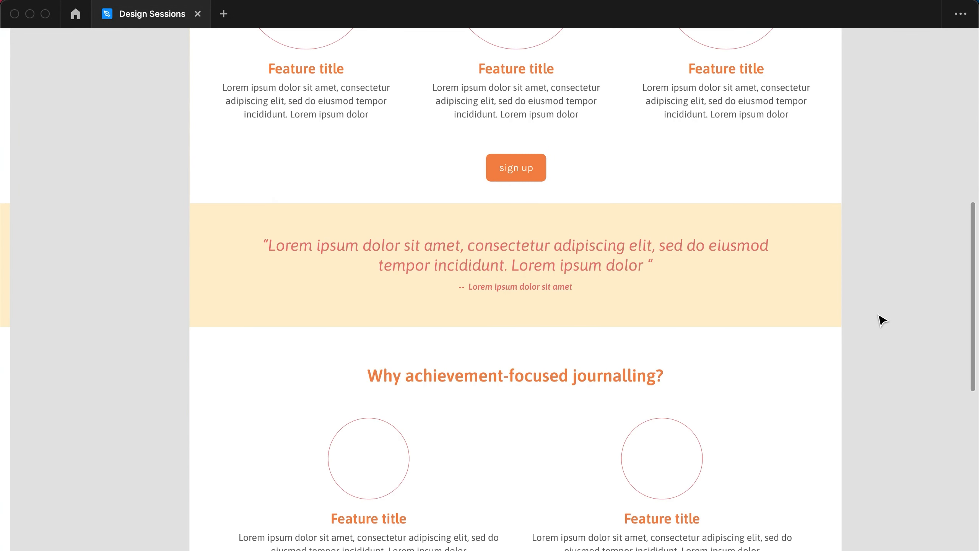
{"action": "left_click", "coordinate": [640, 371]}
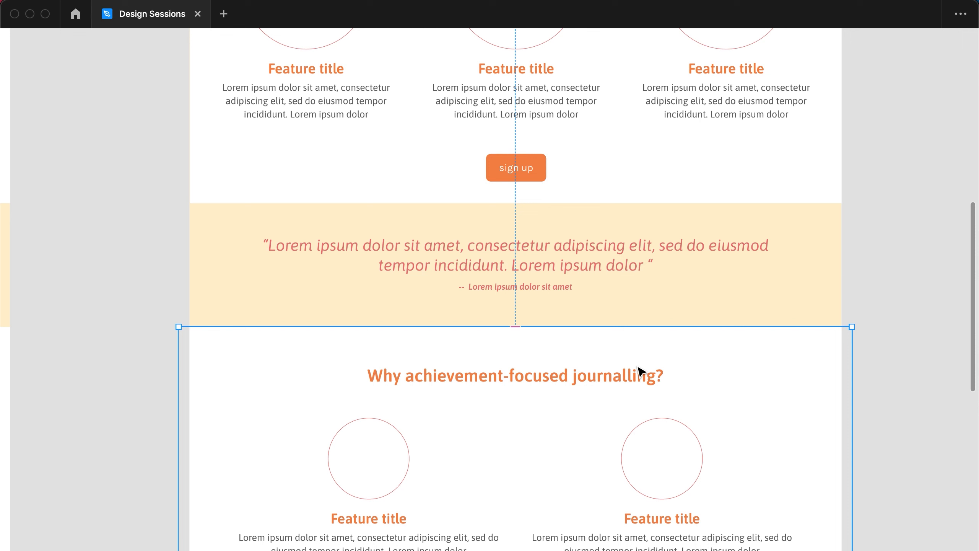
{"action": "left_click", "coordinate": [943, 359]}
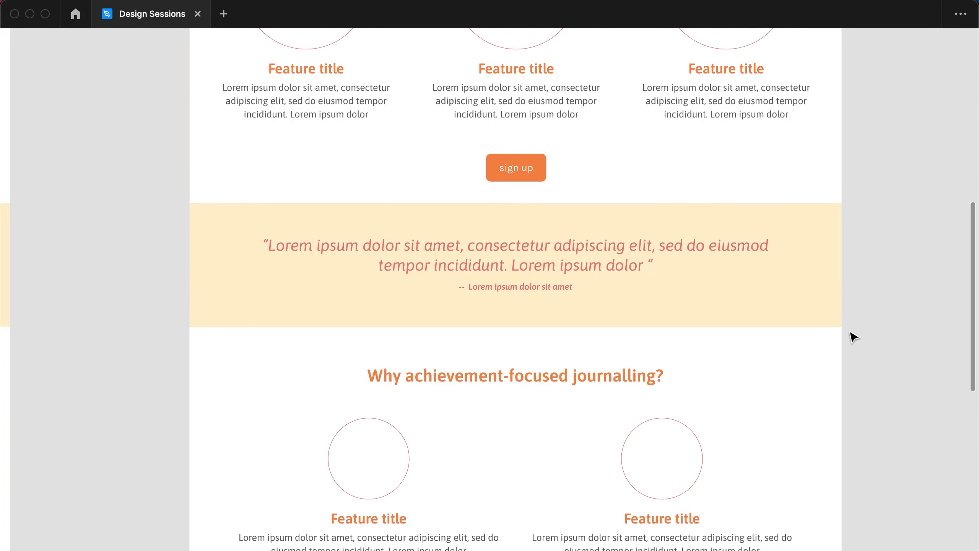
{"action": "scroll", "coordinate": [900, 309], "scroll_direction": "down", "scroll_amount": 15}
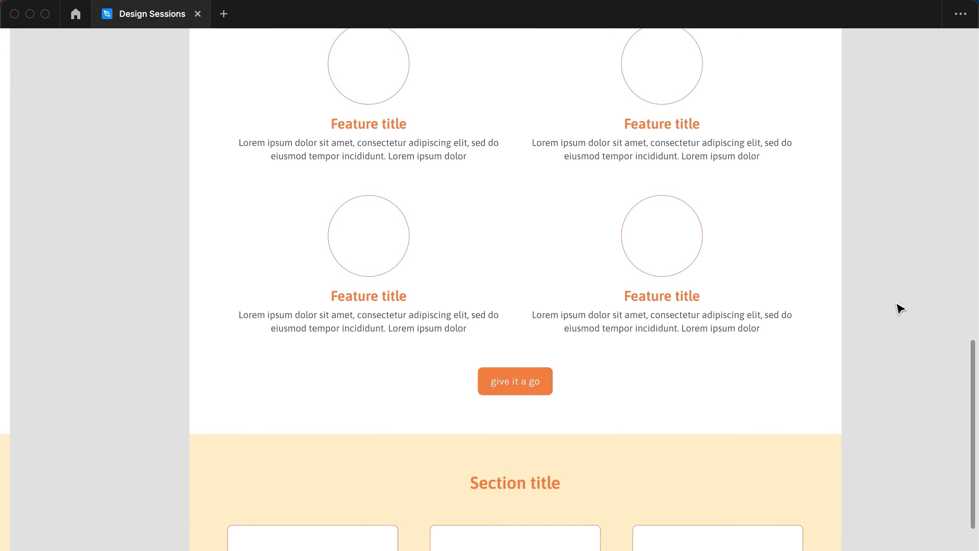
{"action": "scroll", "coordinate": [899, 309], "scroll_direction": "up", "scroll_amount": 15}
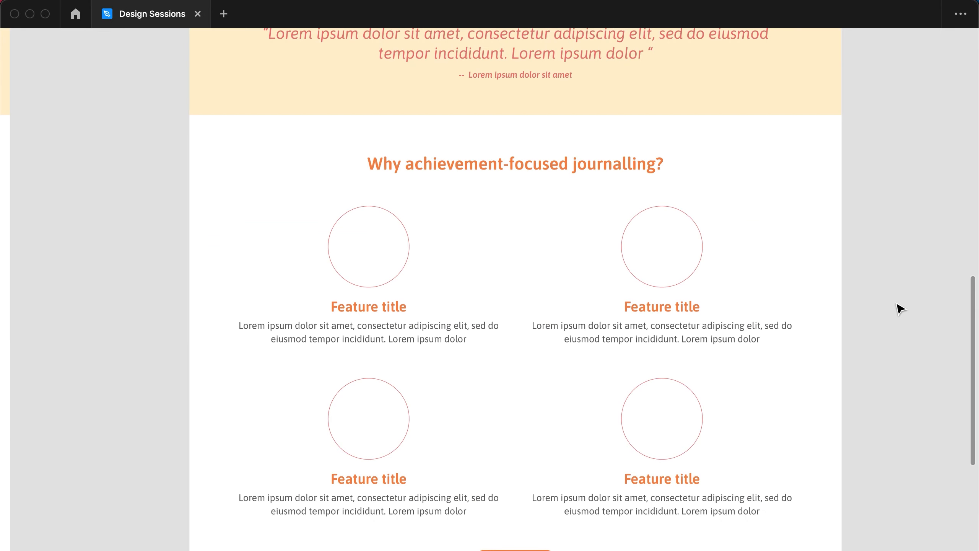
{"action": "scroll", "coordinate": [899, 308], "scroll_direction": "up", "scroll_amount": 10}
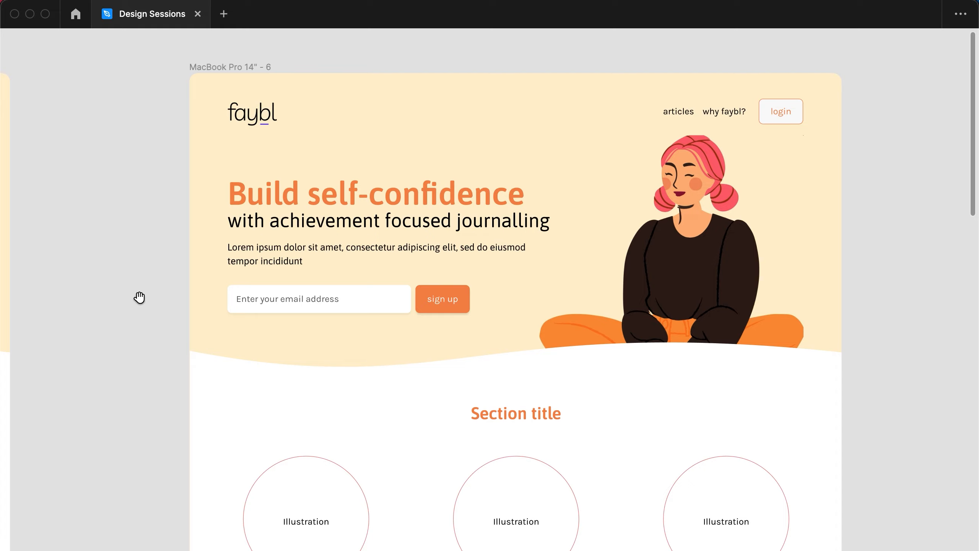
Step: Compare the email sign-up variant's hero and feature sections with the earlier landing page variants beside it
{"action": "left_click_drag", "start_coordinate": [139, 297], "coordinate": [449, 282]}
{"action": "left_click_drag", "start_coordinate": [276, 282], "coordinate": [625, 291]}
{"action": "left_click_drag", "start_coordinate": [276, 311], "coordinate": [809, 312]}
{"action": "left_click_drag", "start_coordinate": [381, 289], "coordinate": [354, 267]}
{"action": "left_click_drag", "start_coordinate": [673, 268], "coordinate": [372, 281]}
{"action": "left_click", "coordinate": [376, 286]}
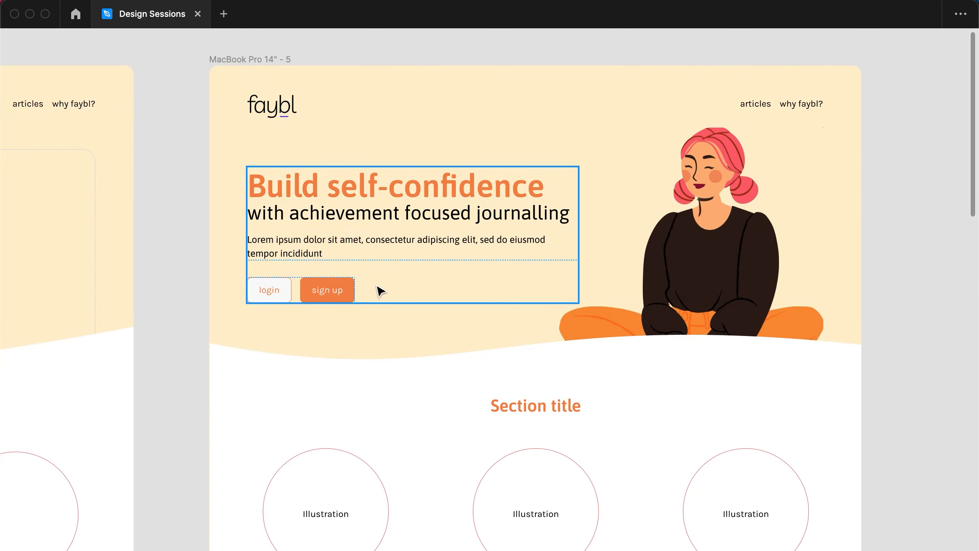
{"action": "key", "text": "Escape"}
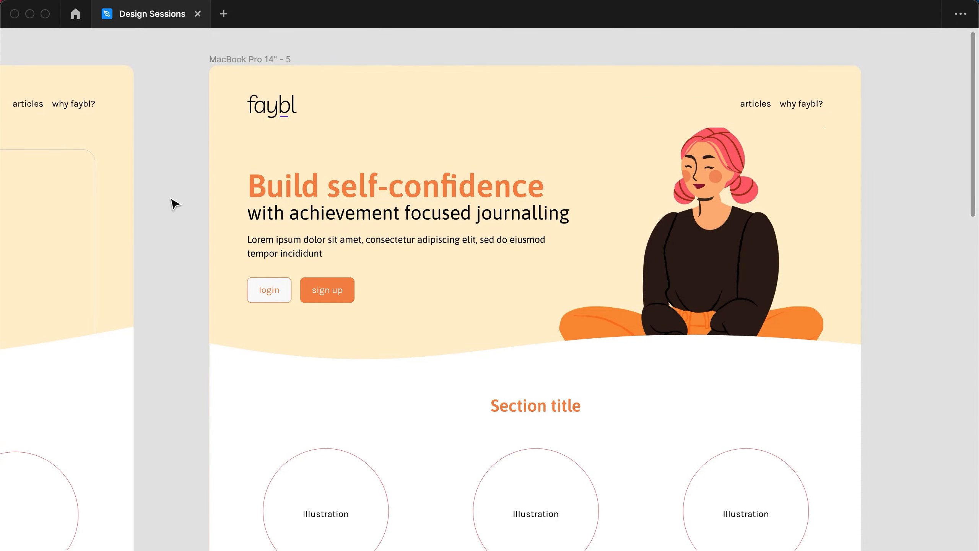
{"action": "left_click_drag", "start_coordinate": [281, 388], "coordinate": [179, 234]}
{"action": "left_click_drag", "start_coordinate": [305, 425], "coordinate": [70, 432]}
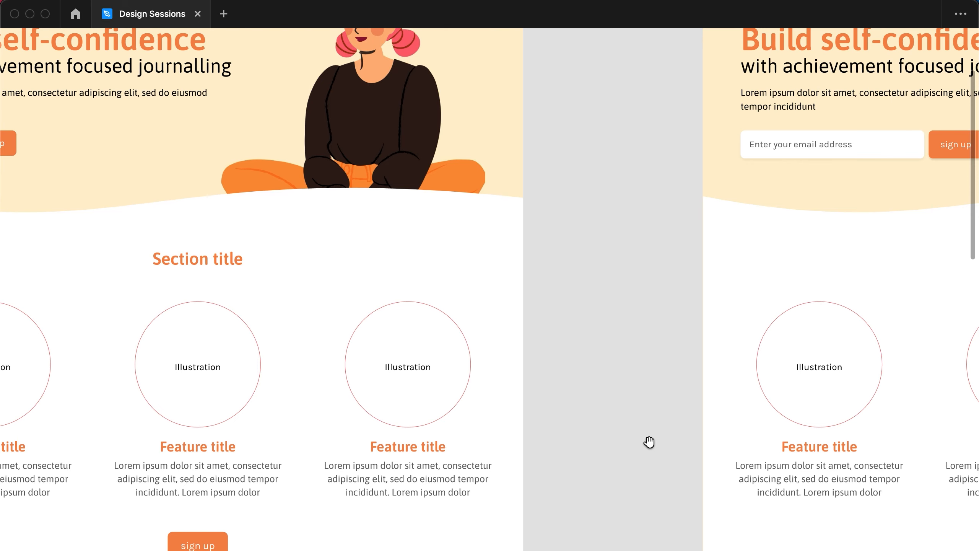
{"action": "left_click_drag", "start_coordinate": [649, 442], "coordinate": [497, 419]}
{"action": "left_click_drag", "start_coordinate": [645, 415], "coordinate": [449, 550]}
{"action": "left_click_drag", "start_coordinate": [759, 483], "coordinate": [593, 513]}
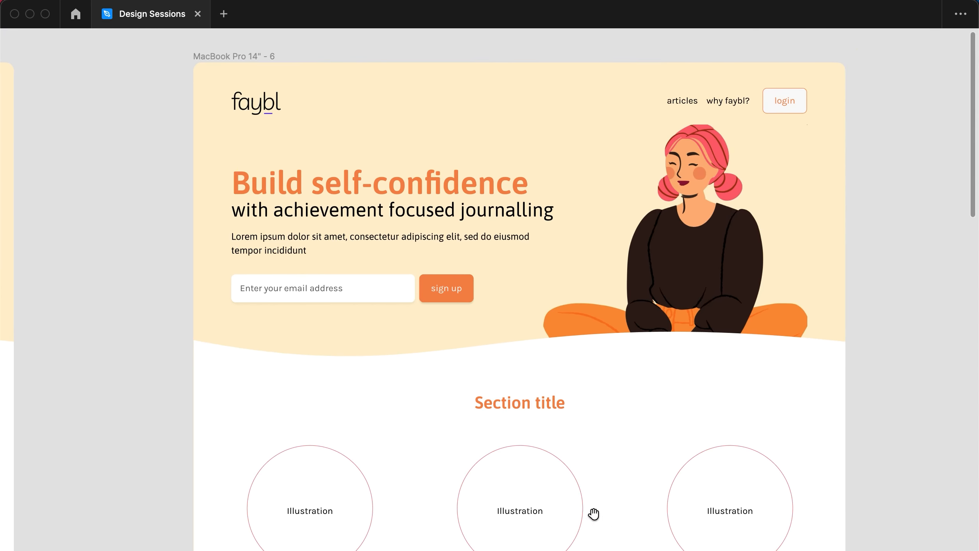
Step: Set the horizontal padding of the hero's sign up button to 33
{"action": "key", "text": "ctrl+backslash"}
{"action": "left_click", "coordinate": [473, 315]}
{"action": "left_click", "coordinate": [473, 314]}
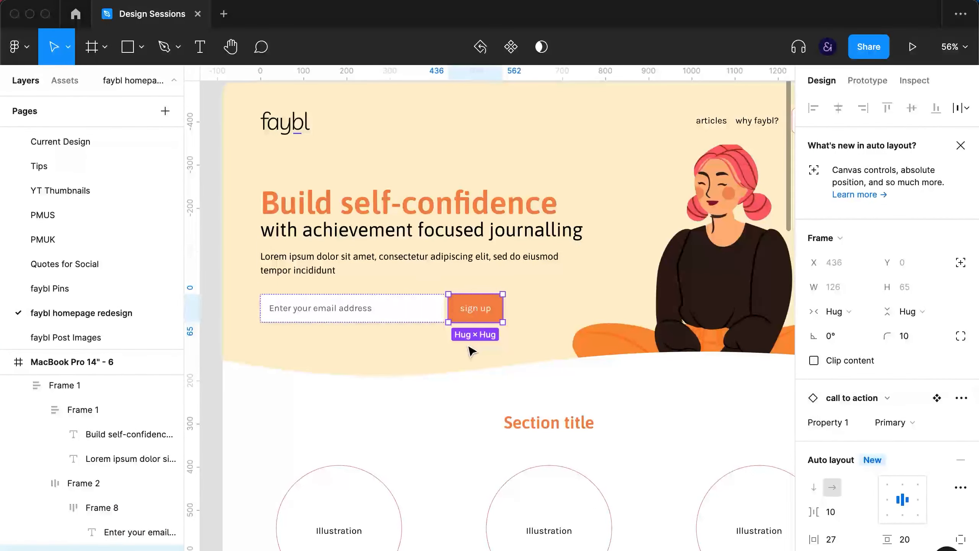
{"action": "scroll", "coordinate": [921, 367], "scroll_direction": "down", "scroll_amount": 5}
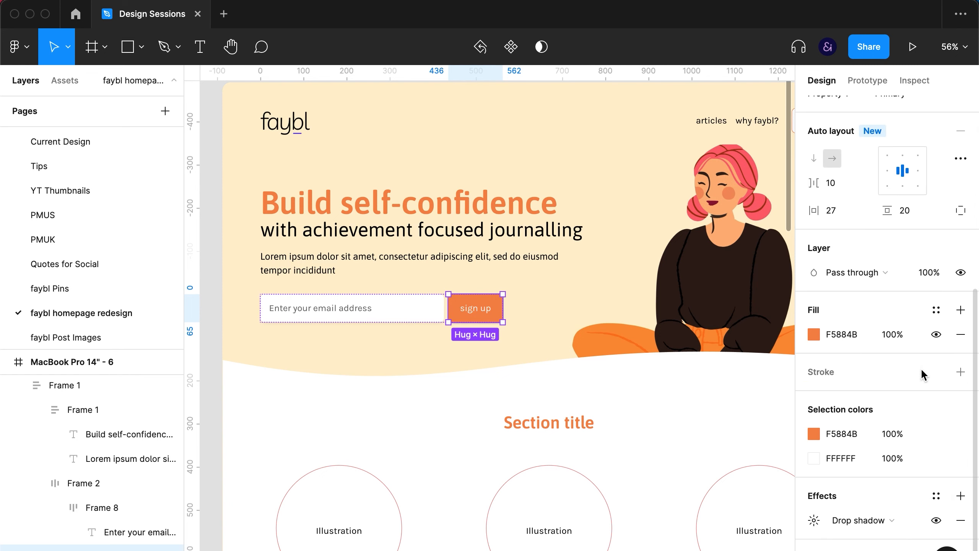
{"action": "left_click", "coordinate": [846, 188]}
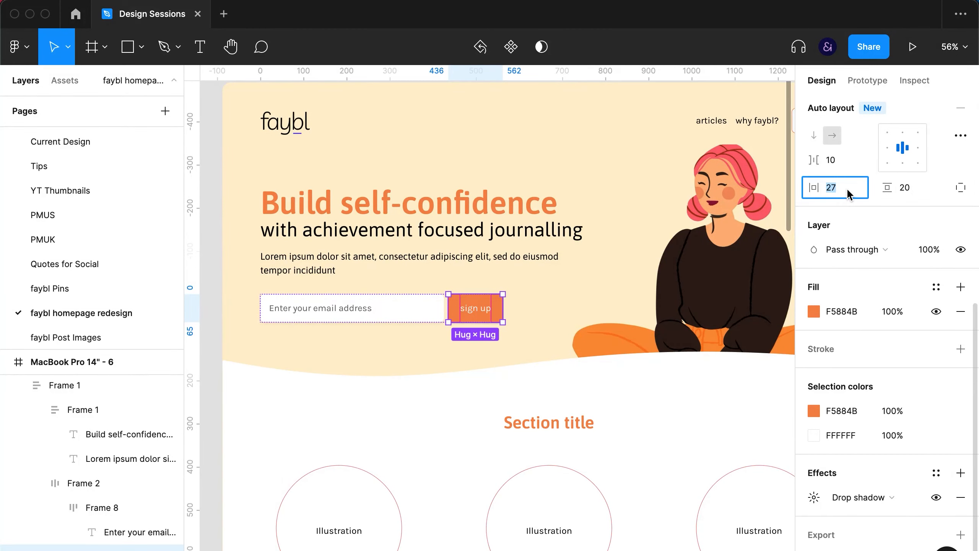
{"action": "type", "text": "32"}
{"action": "key", "text": "Return"}
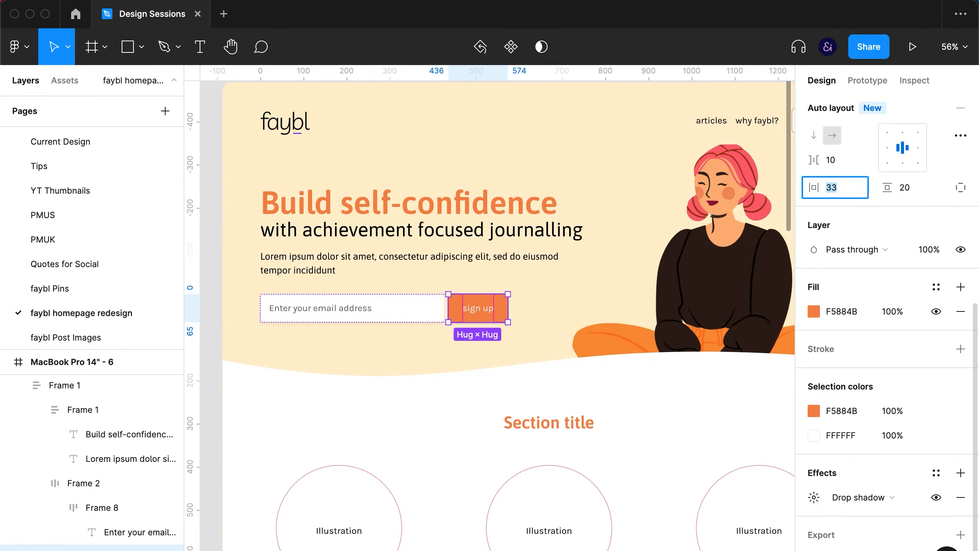
Step: Check the email address field's drop shadow and reduce the opacity of the sign up button's drop shadow
{"action": "left_click", "coordinate": [418, 320]}
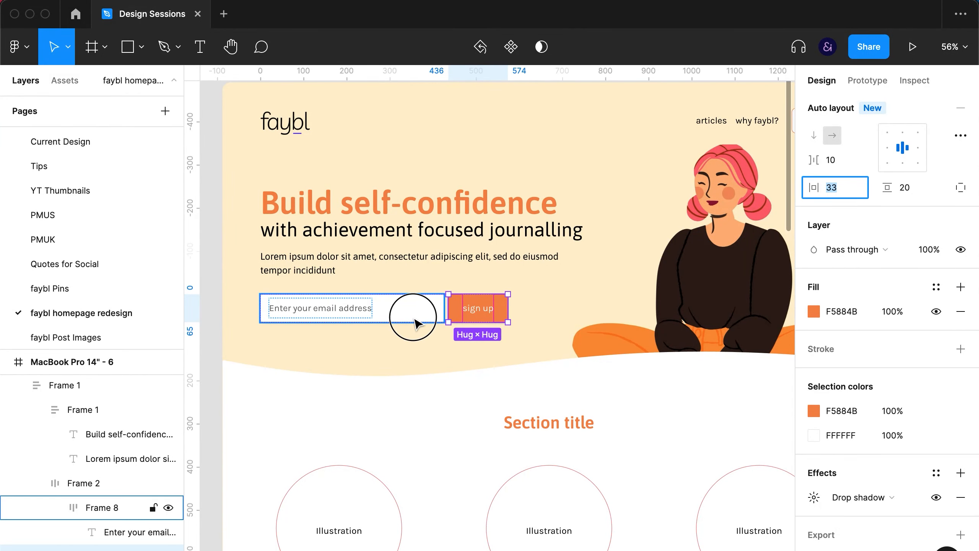
{"action": "scroll", "coordinate": [920, 286], "scroll_direction": "down", "scroll_amount": 2}
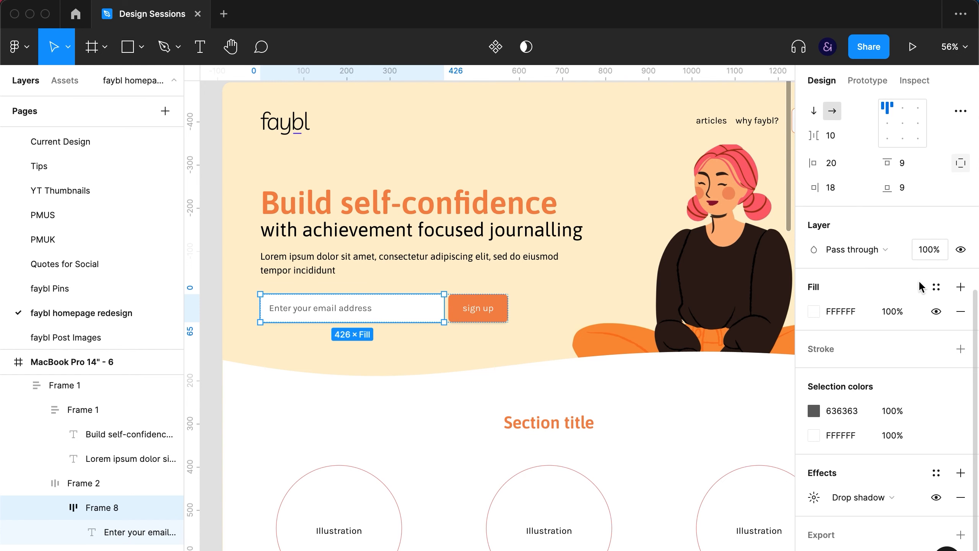
{"action": "left_click", "coordinate": [815, 497]}
{"action": "left_click", "coordinate": [816, 498]}
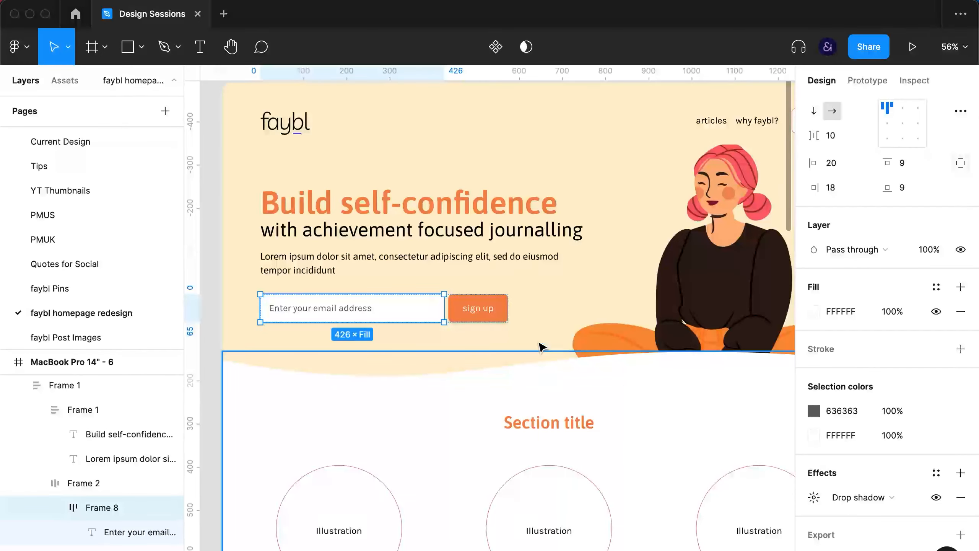
{"action": "key", "text": "Tab"}
{"action": "left_click", "coordinate": [824, 496]}
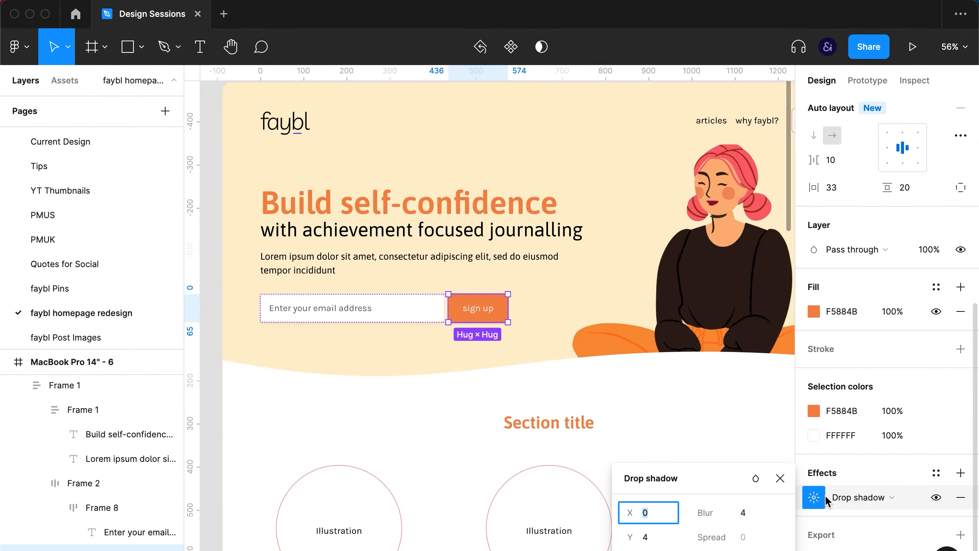
{"action": "left_click", "coordinate": [713, 550]}
{"action": "left_click", "coordinate": [713, 550]}
{"action": "key", "text": "Down"}
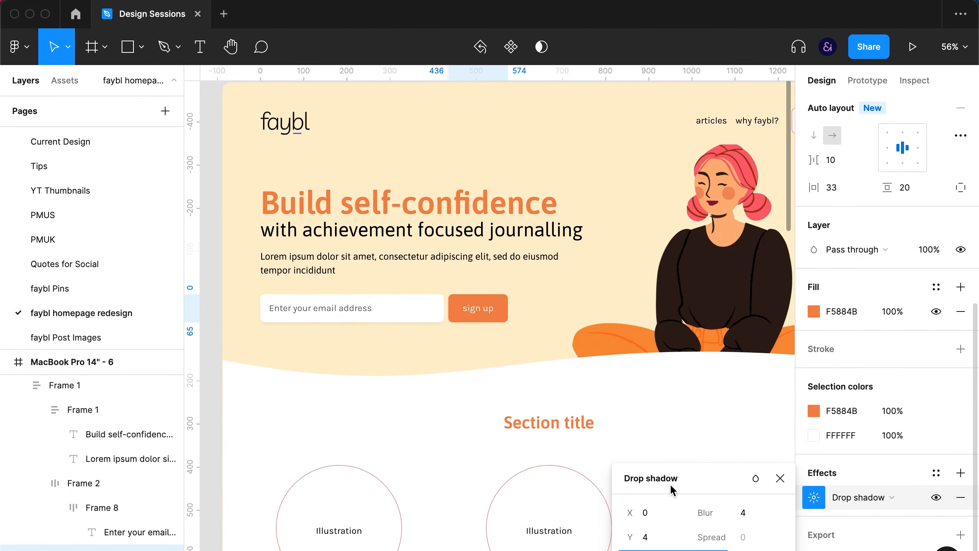
{"action": "left_click", "coordinate": [632, 396]}
{"action": "key", "text": "super+backslash"}
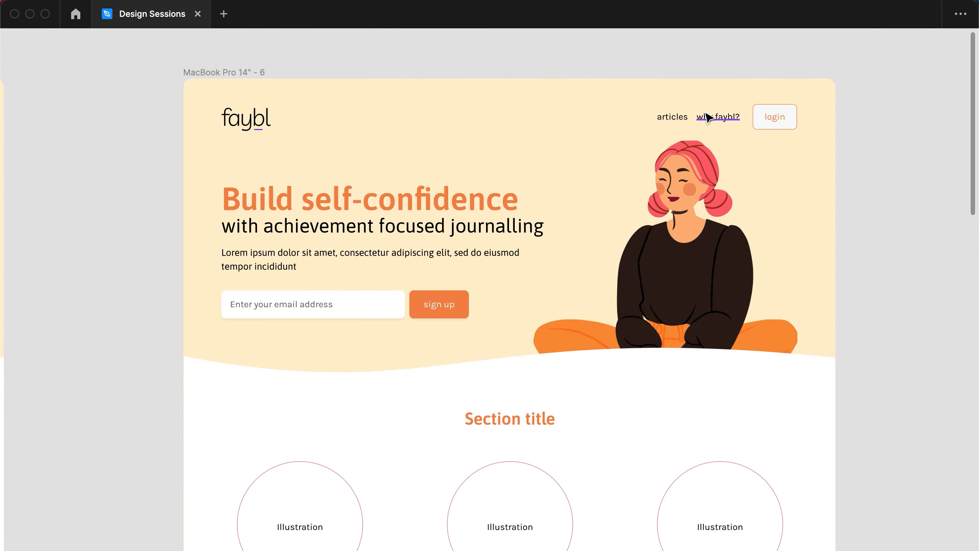
Step: Increase the navigation login button's horizontal padding by 6 to match the hero's sign up button
{"action": "left_click", "coordinate": [371, 306]}
{"action": "left_click", "coordinate": [443, 304]}
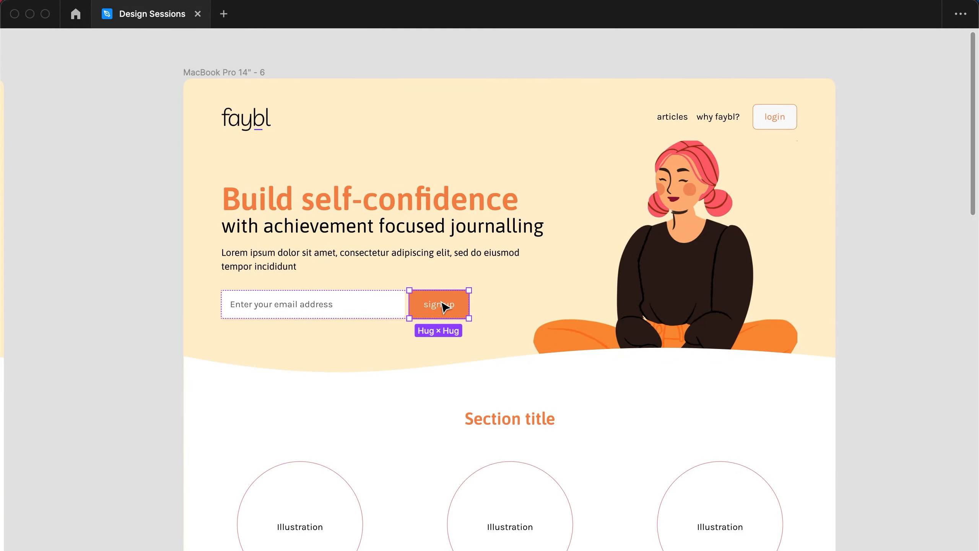
{"action": "key", "text": "super+backslash"}
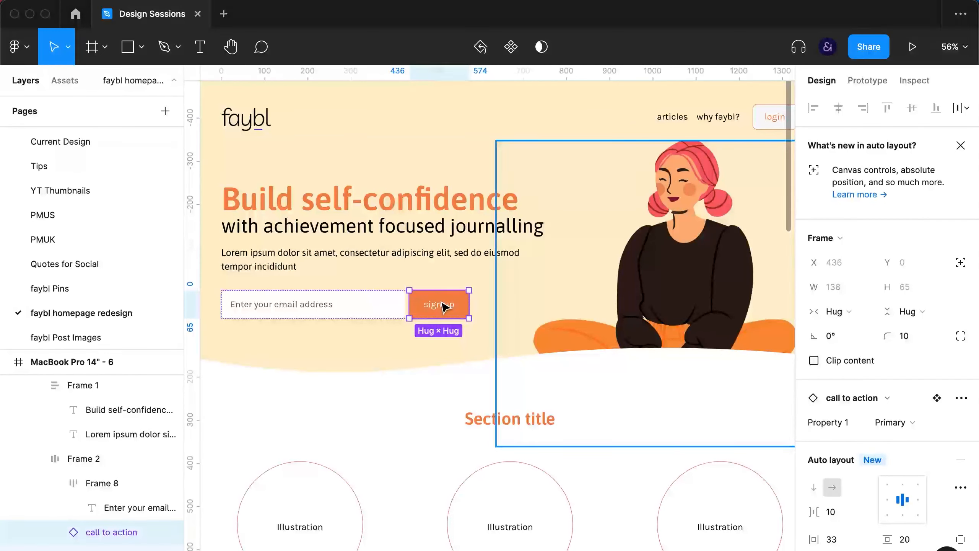
{"action": "left_click", "coordinate": [739, 121], "text": "super"}
{"action": "left_click", "coordinate": [774, 122], "text": "super"}
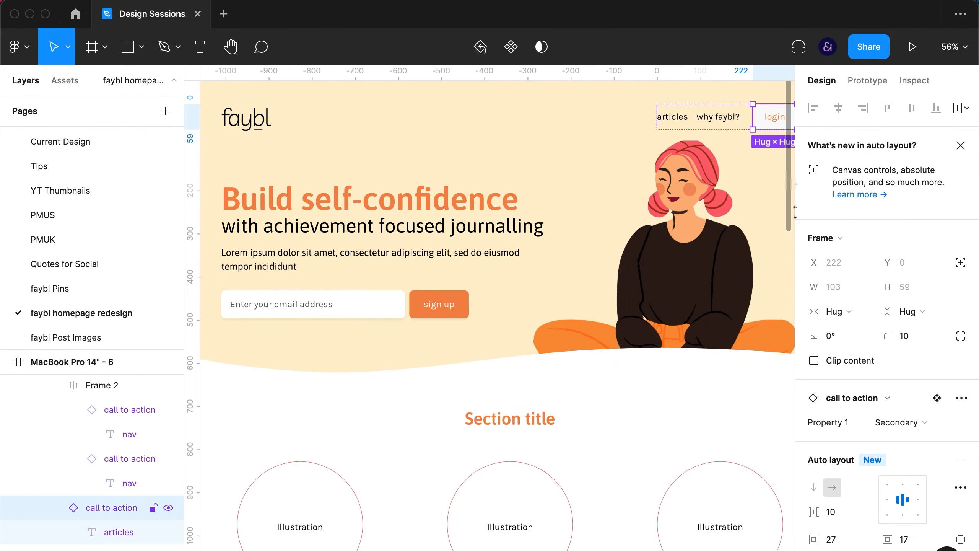
{"action": "left_click", "coordinate": [847, 535]}
{"action": "key", "text": "Up"}
{"action": "key", "text": "Up"}
{"action": "key", "text": "Up"}
{"action": "key", "text": "Up"}
{"action": "key", "text": "Up"}
{"action": "key", "text": "Up"}
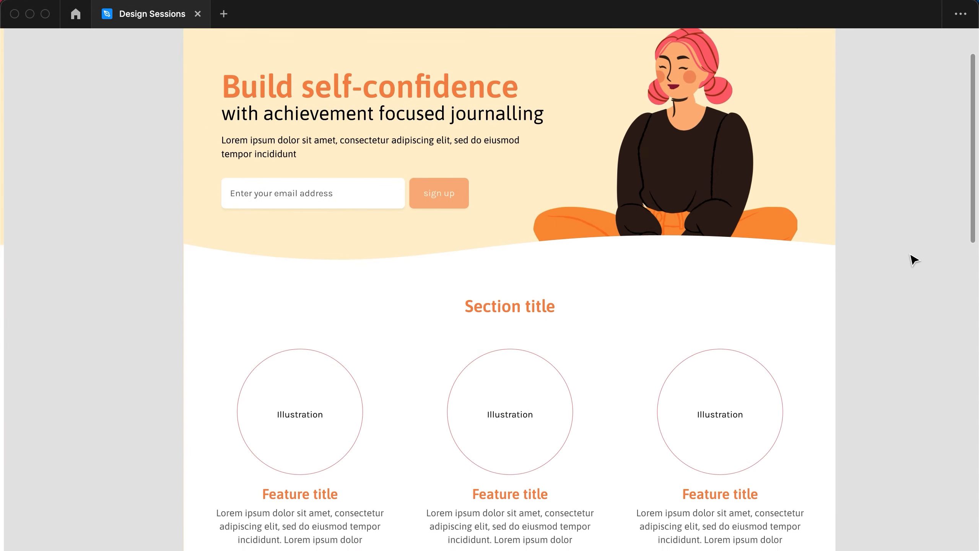
Step: Examine the sections below the hero, from the feature circles and quote band to the cards
{"action": "scroll", "coordinate": [914, 258], "scroll_direction": "down", "scroll_amount": 4}
{"action": "scroll", "coordinate": [913, 259], "scroll_direction": "down", "scroll_amount": 10}
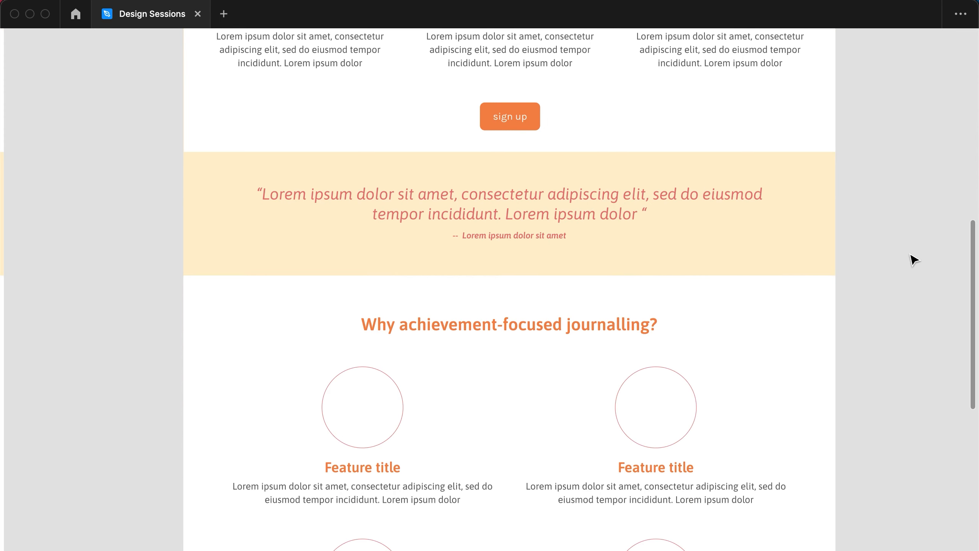
{"action": "scroll", "coordinate": [913, 260], "scroll_direction": "down", "scroll_amount": 5}
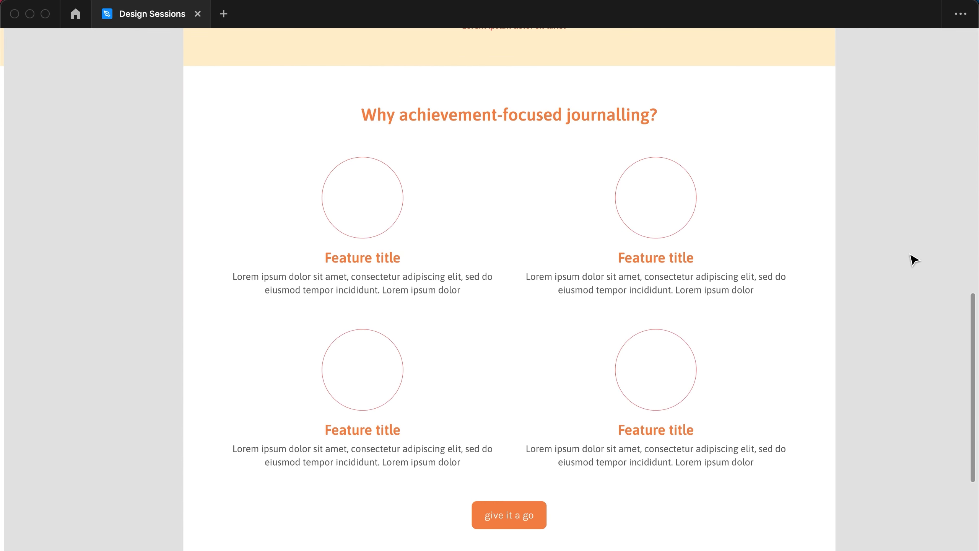
{"action": "scroll", "coordinate": [914, 259], "scroll_direction": "down", "scroll_amount": 5}
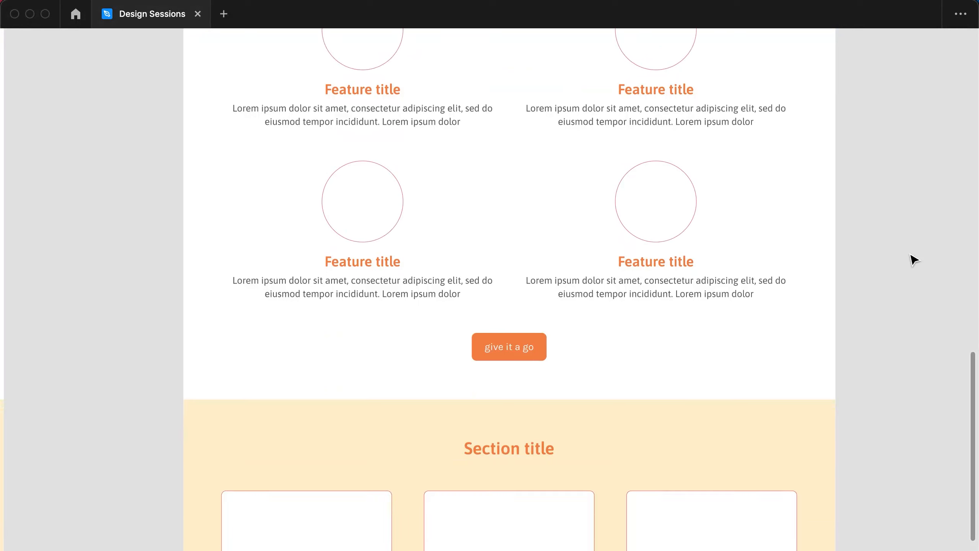
{"action": "scroll", "coordinate": [913, 259], "scroll_direction": "down", "scroll_amount": 4}
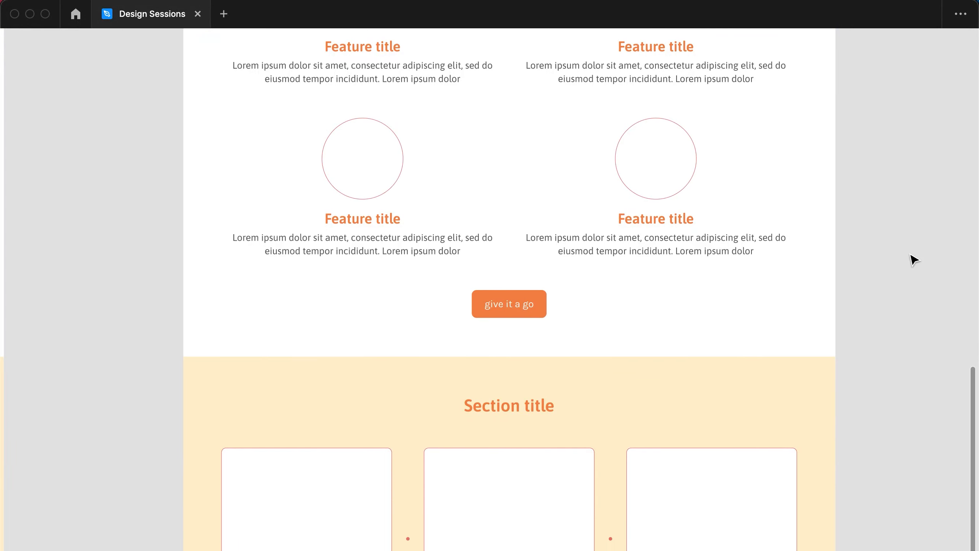